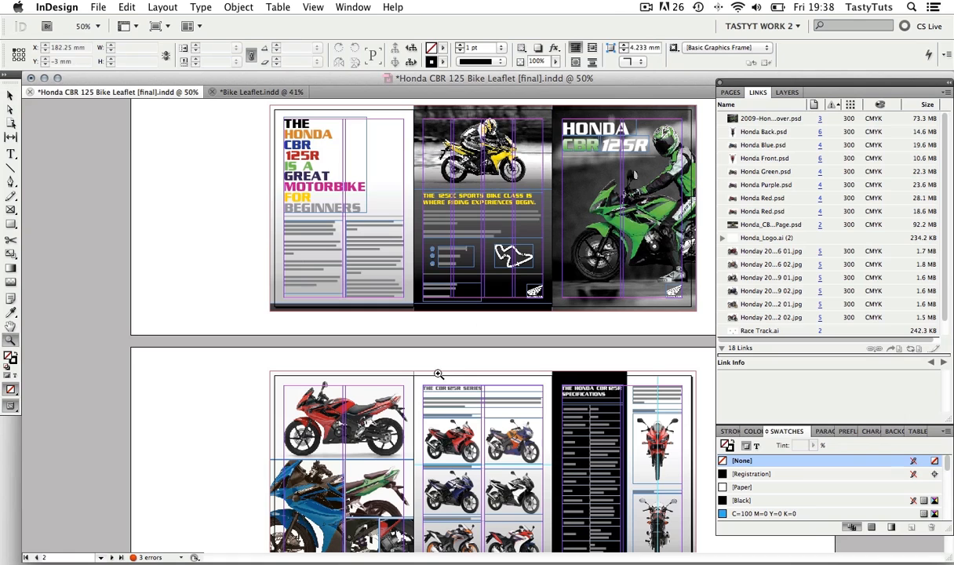
Step: Examine the cut-out motorbike images in the CBR125R series section of the final leaflet up close
drag(392, 362, 553, 518)
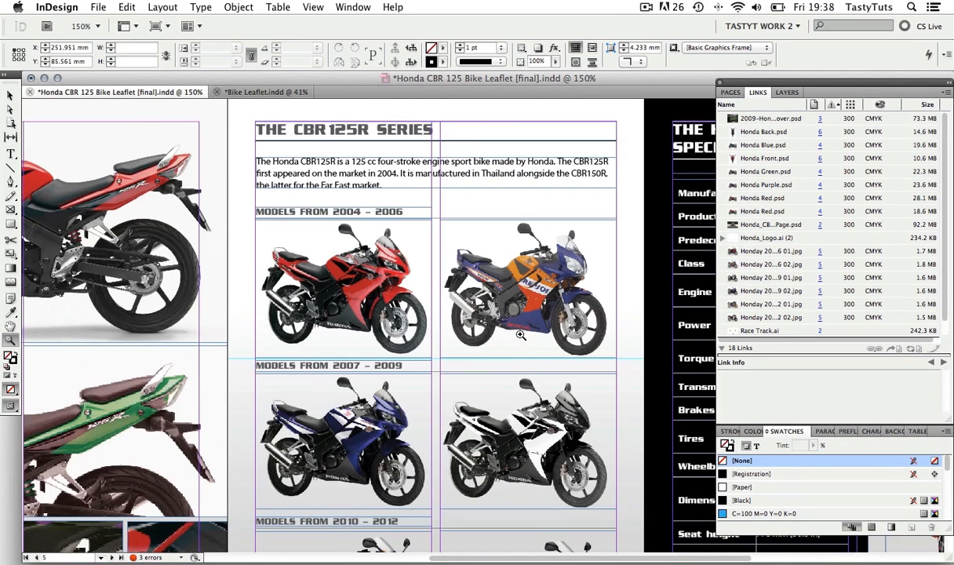
click(520, 335)
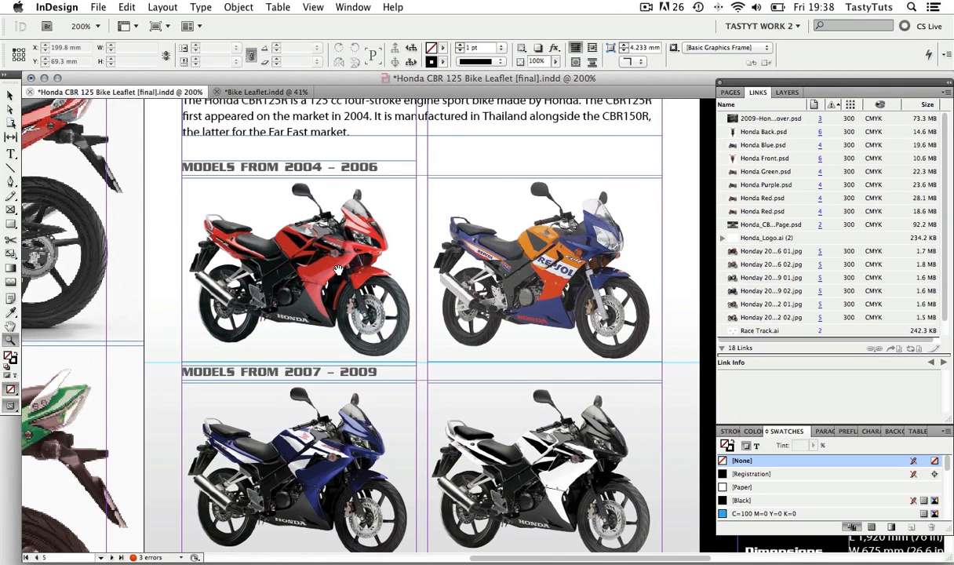
key(a)
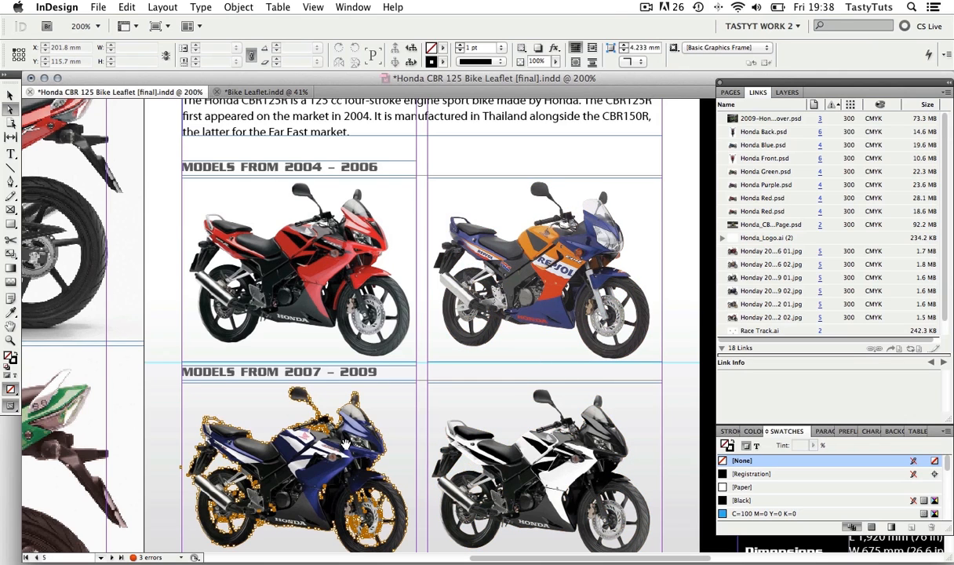
key(z)
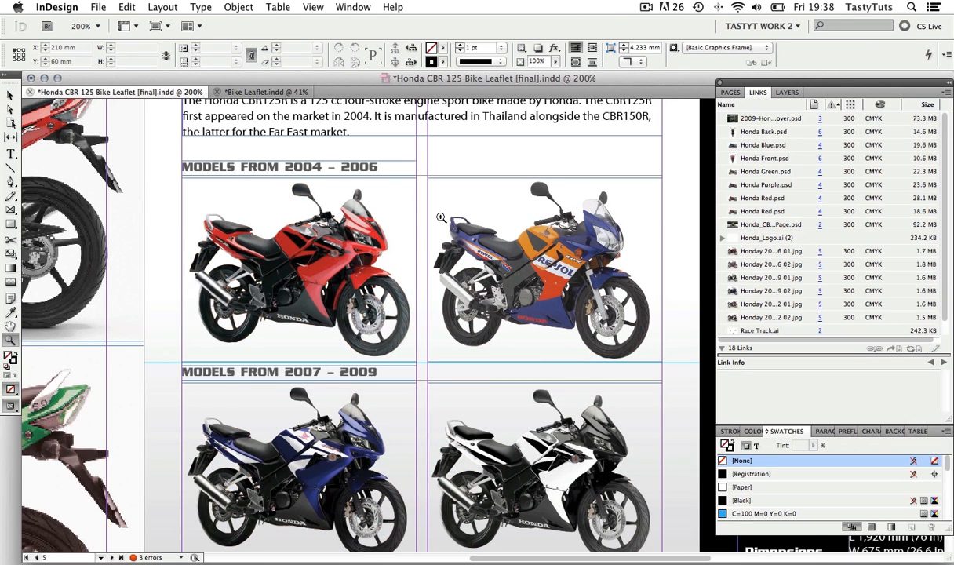
alt+click(454, 218)
alt+click(454, 217)
alt+click(455, 217)
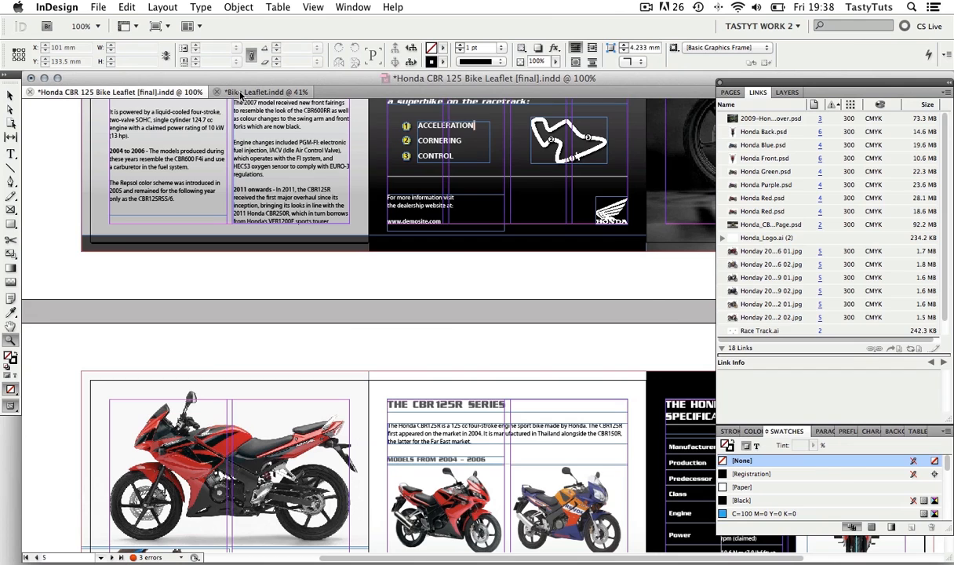
Step: Inspect the model photos and linked images in Bike Leaflet.indd and compare them with the final leaflet
click(229, 92)
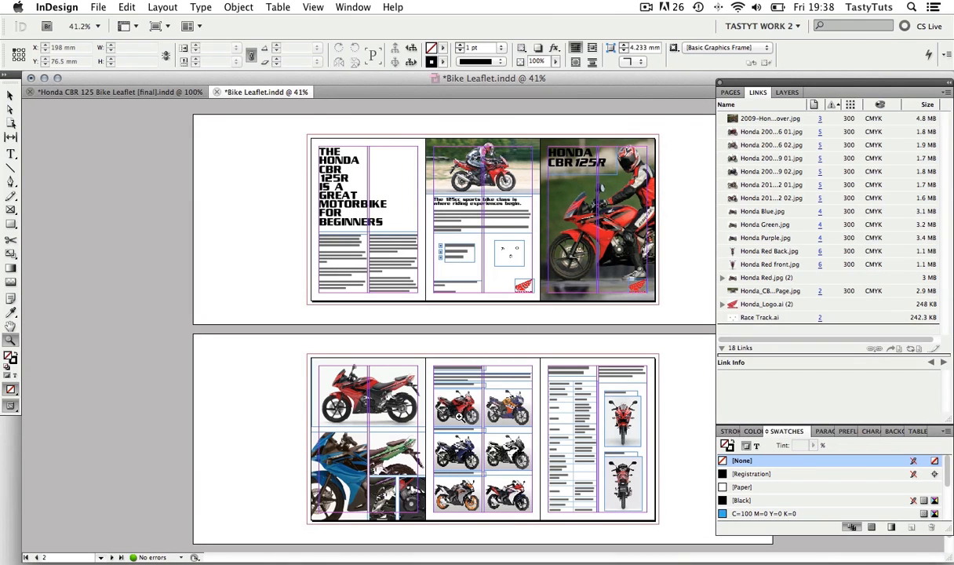
drag(397, 360, 560, 481)
click(487, 324)
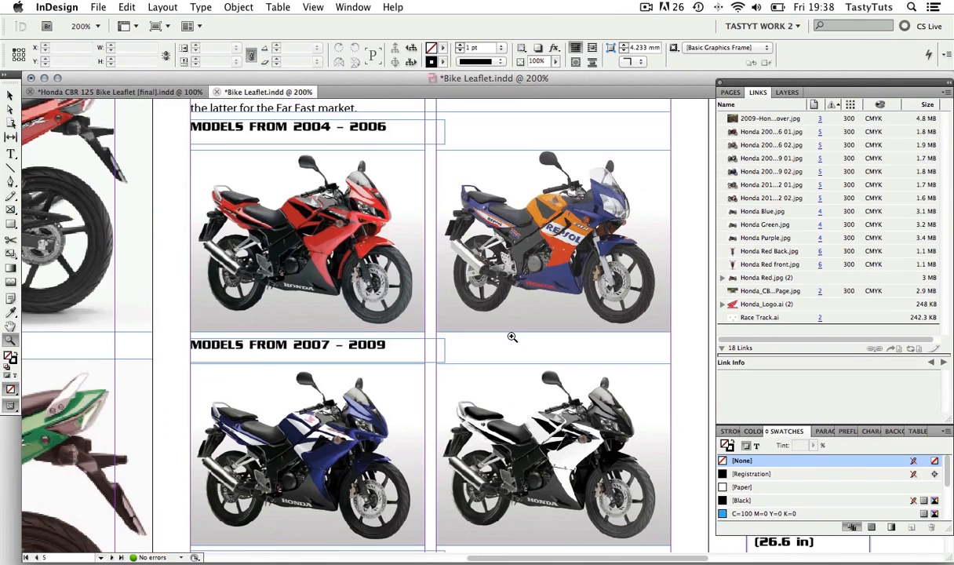
key(a)
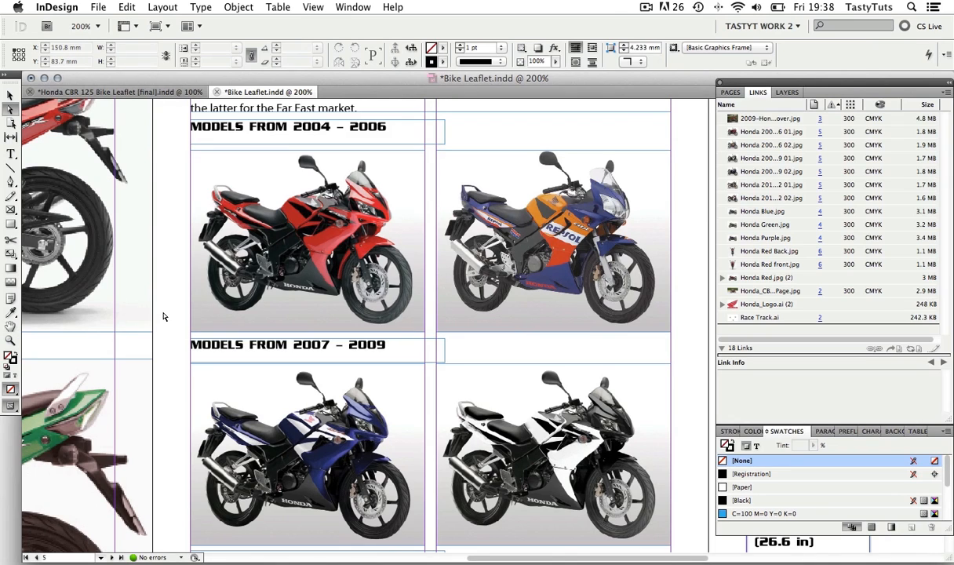
key(v)
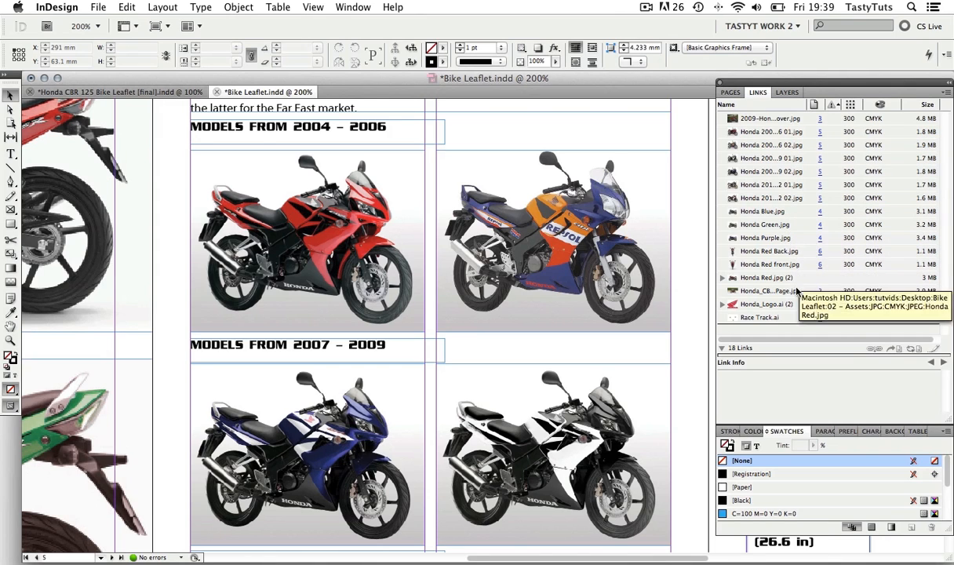
click(177, 92)
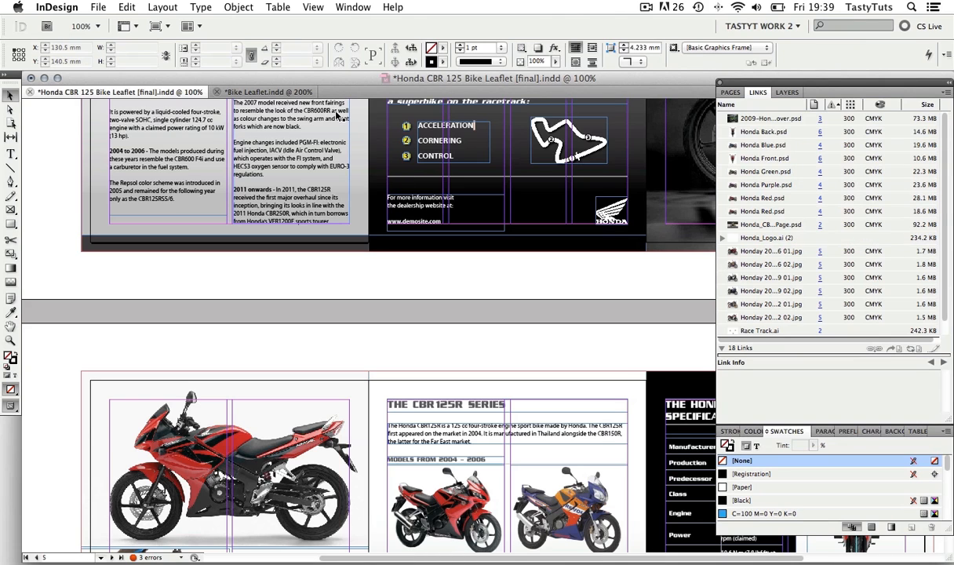
click(279, 94)
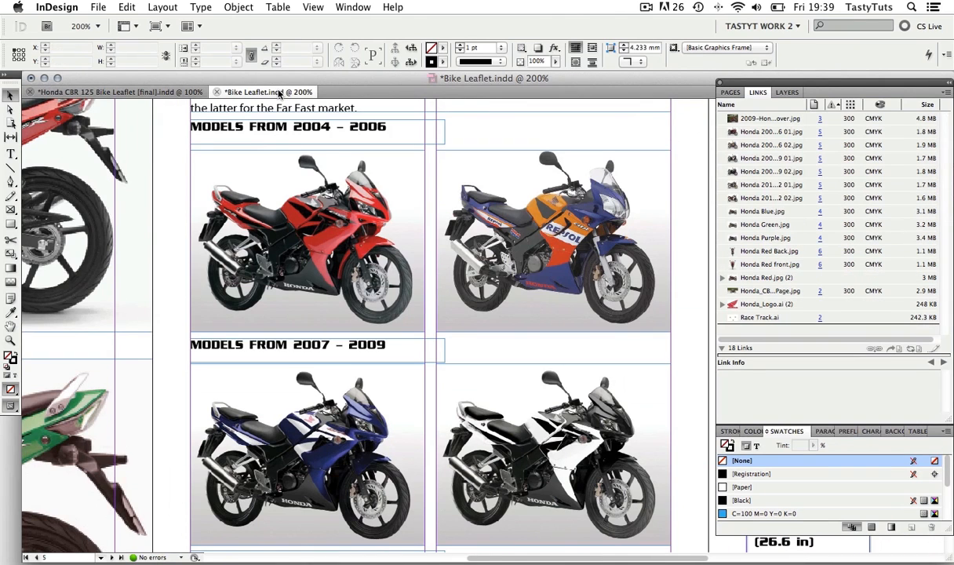
Step: Compare the front cover image in Bike Leaflet.indd with the recoloured cover in the final Honda CBR 125 leaflet
alt+click(602, 314)
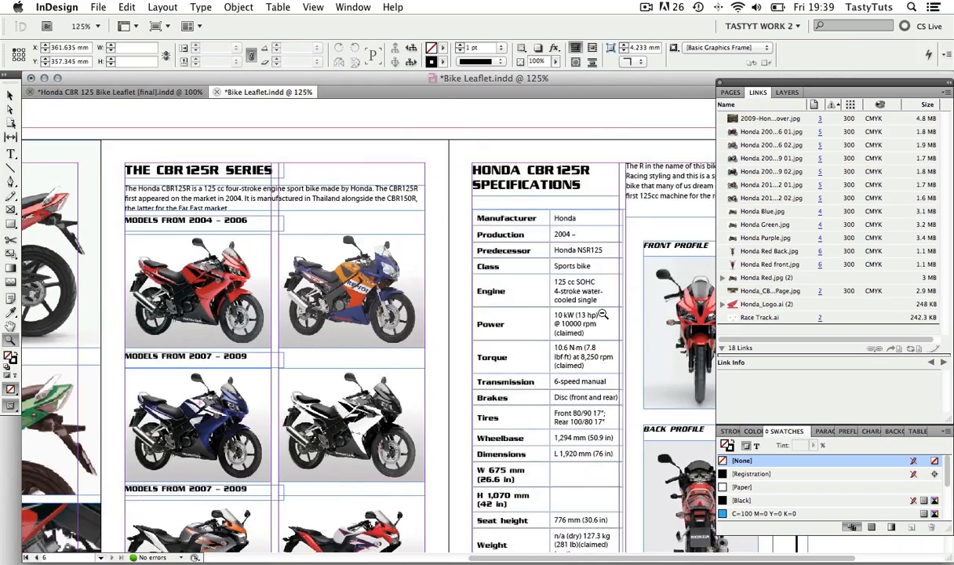
scroll(564, 219, up, 5)
scroll(564, 220, up, 5)
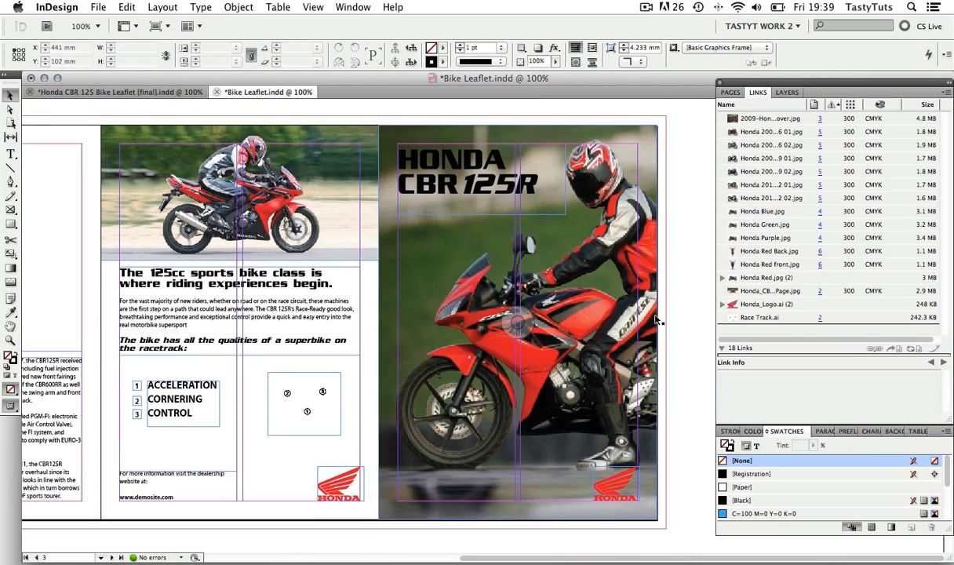
key(v)
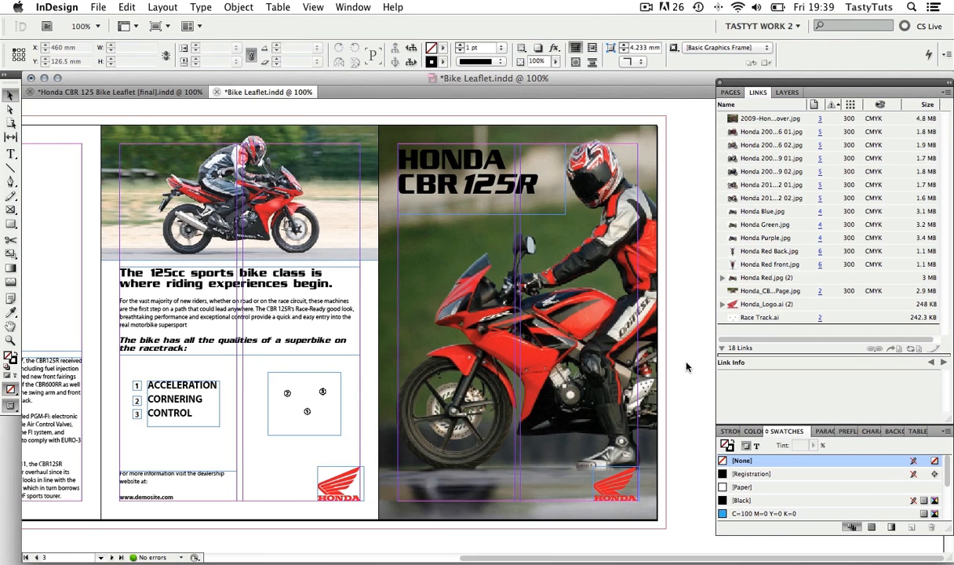
click(153, 92)
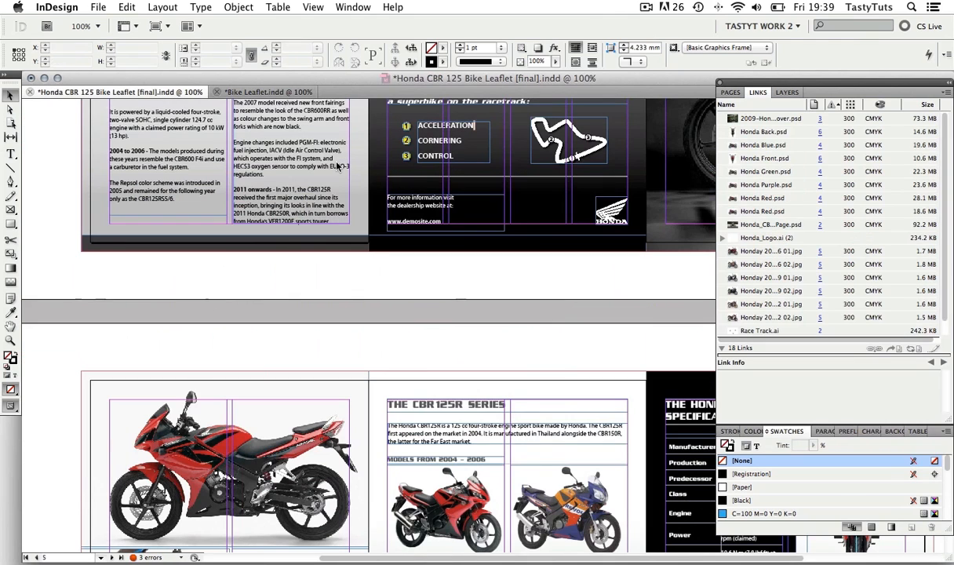
scroll(369, 314, up, 7)
scroll(369, 314, right, 6)
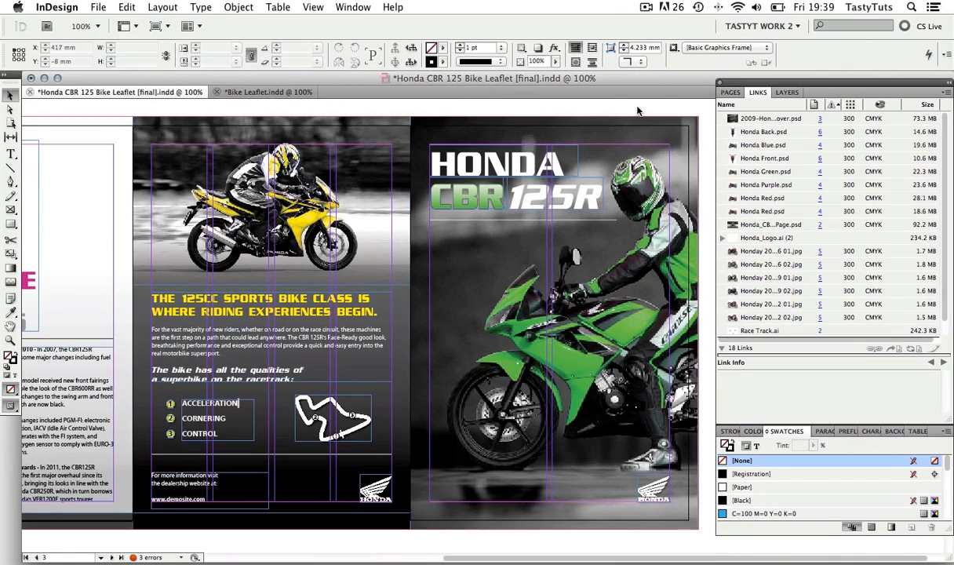
scroll(638, 110, up, 1)
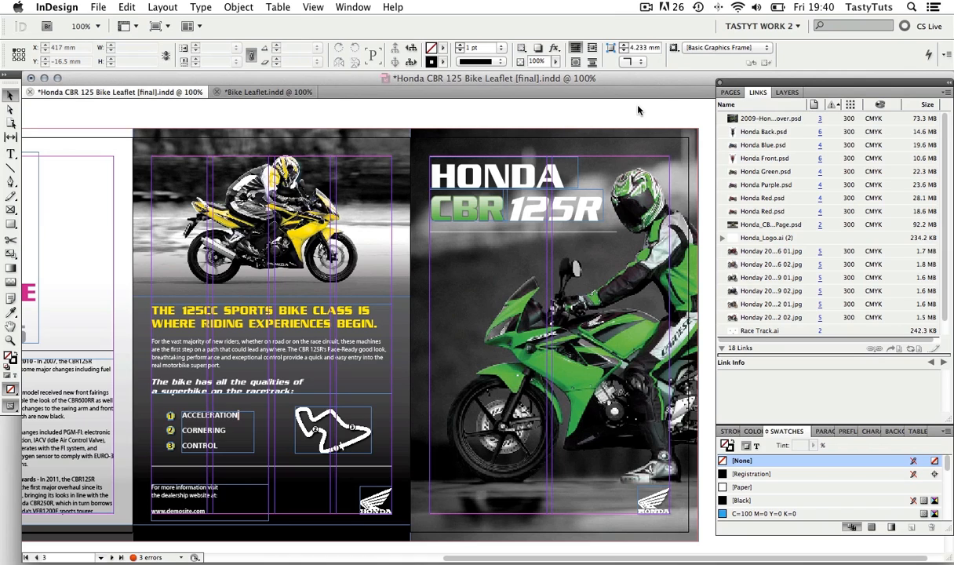
Step: Open the linked front cover image of Bike Leaflet.indd, 2009-Honda-CBR125R Cover.jpg, for editing in Photoshop
click(244, 92)
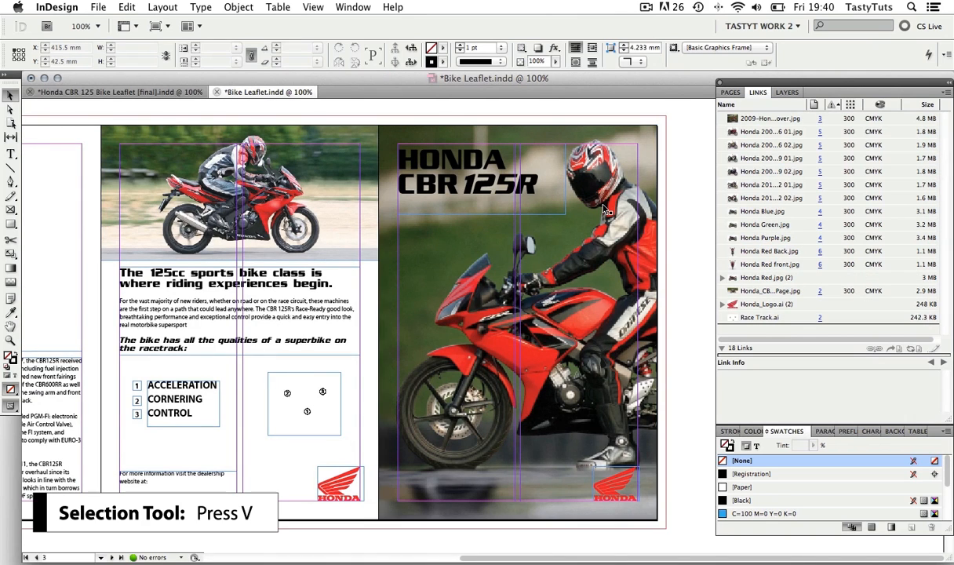
click(609, 250)
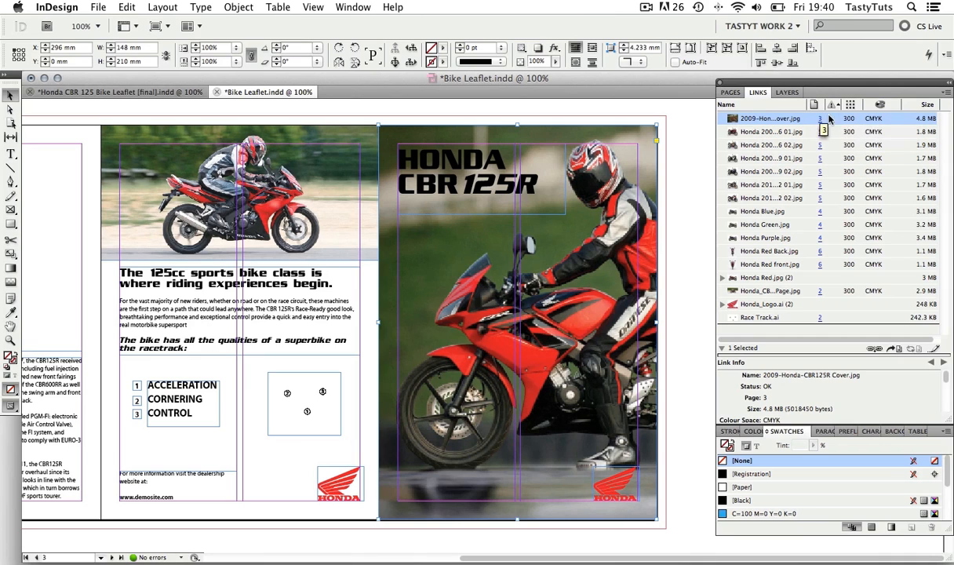
right_click(782, 121)
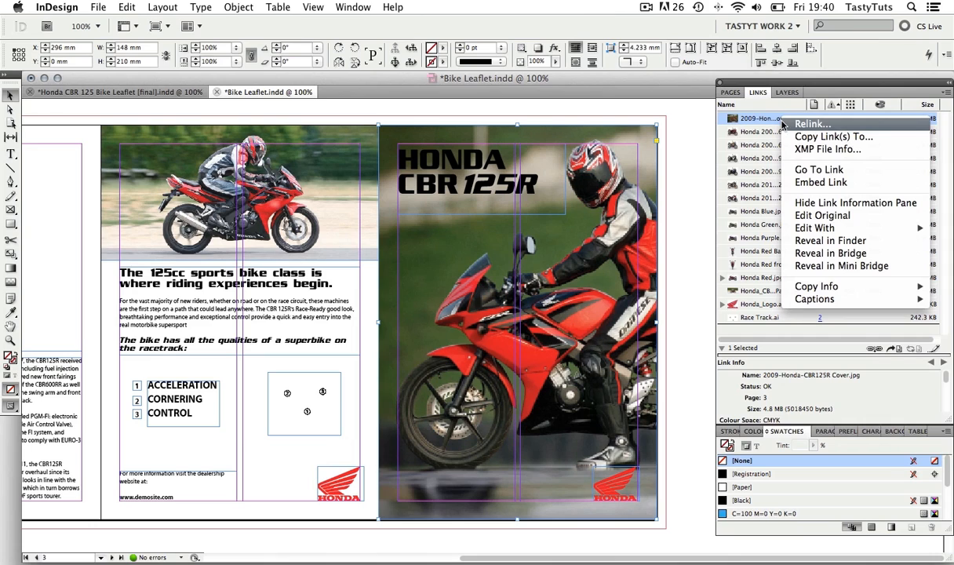
mouse_move(816, 229)
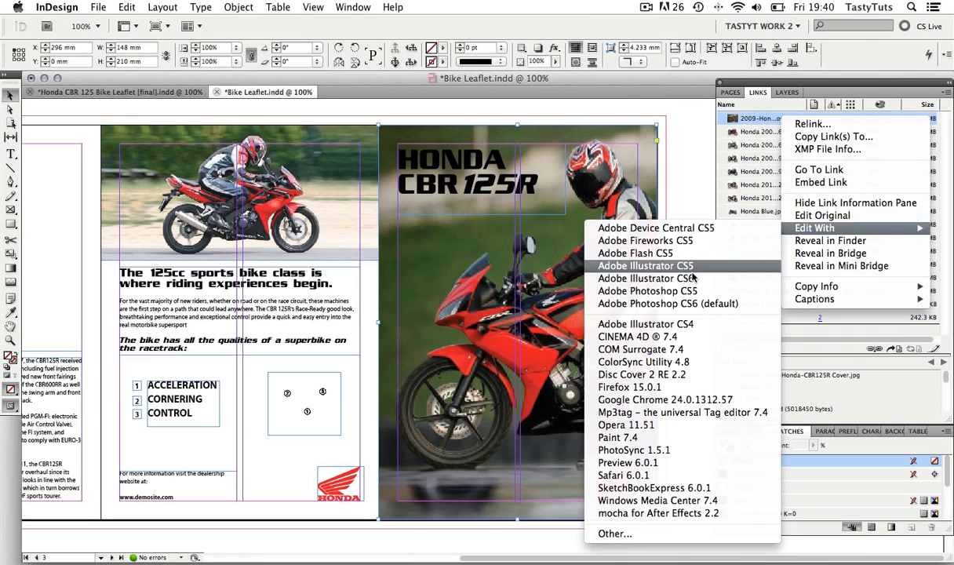
click(686, 177)
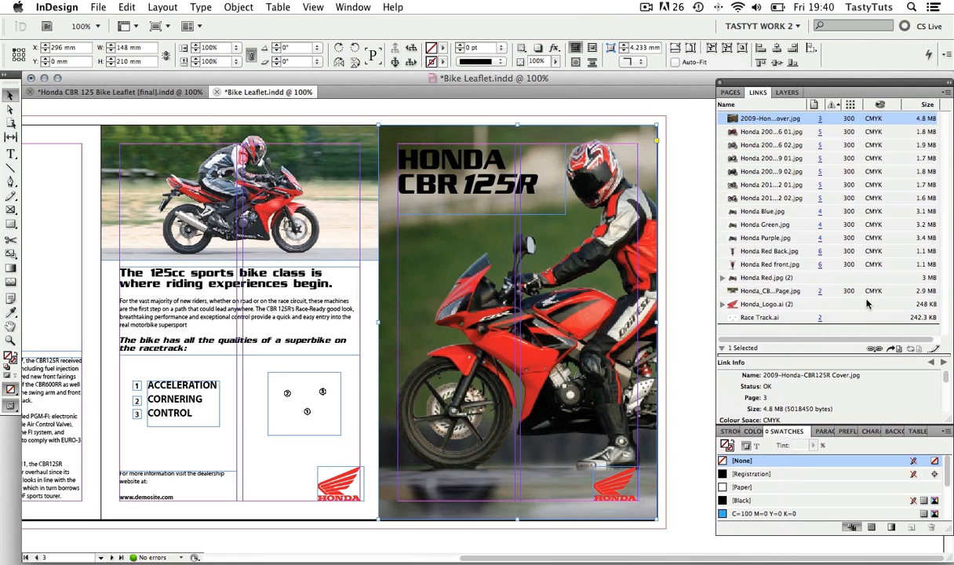
click(933, 350)
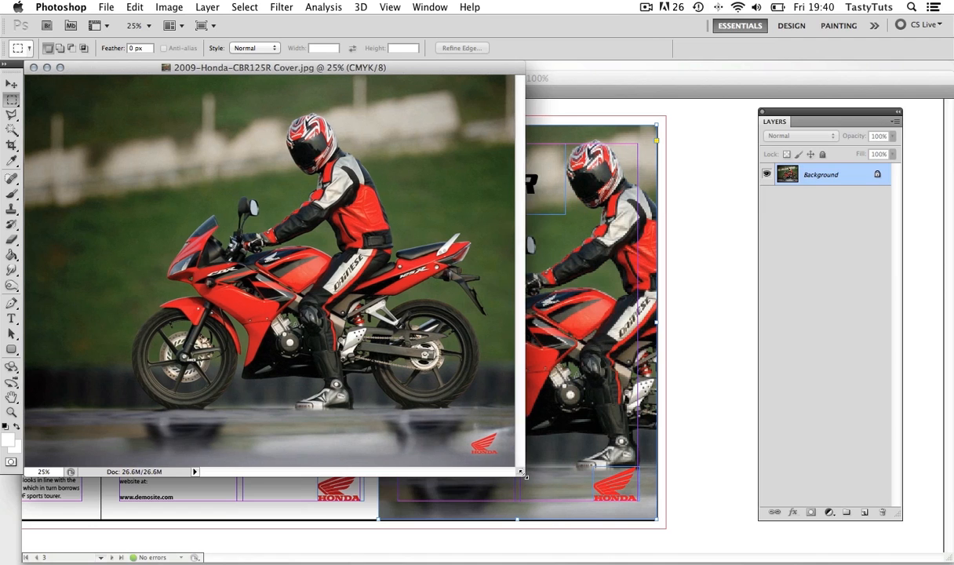
Step: Enlarge the image window, copy the entire cover photo, and convert the document to grayscale
drag(516, 472, 620, 499)
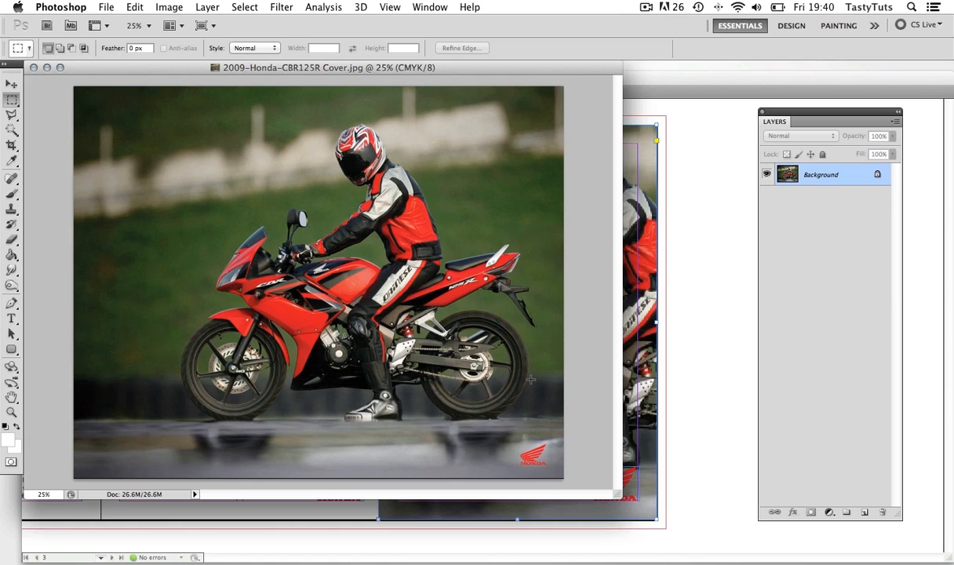
key(super+a)
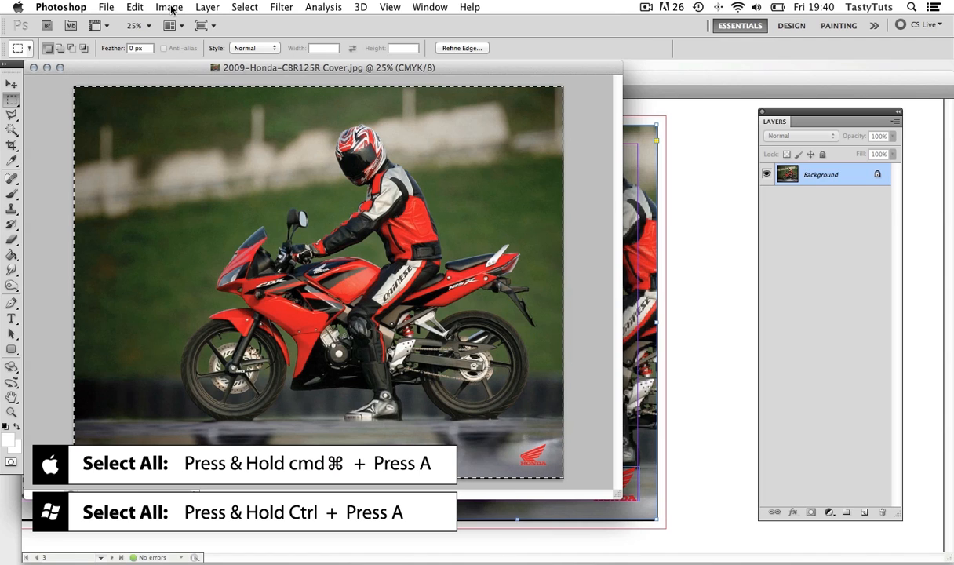
click(170, 7)
mouse_move(170, 26)
click(363, 38)
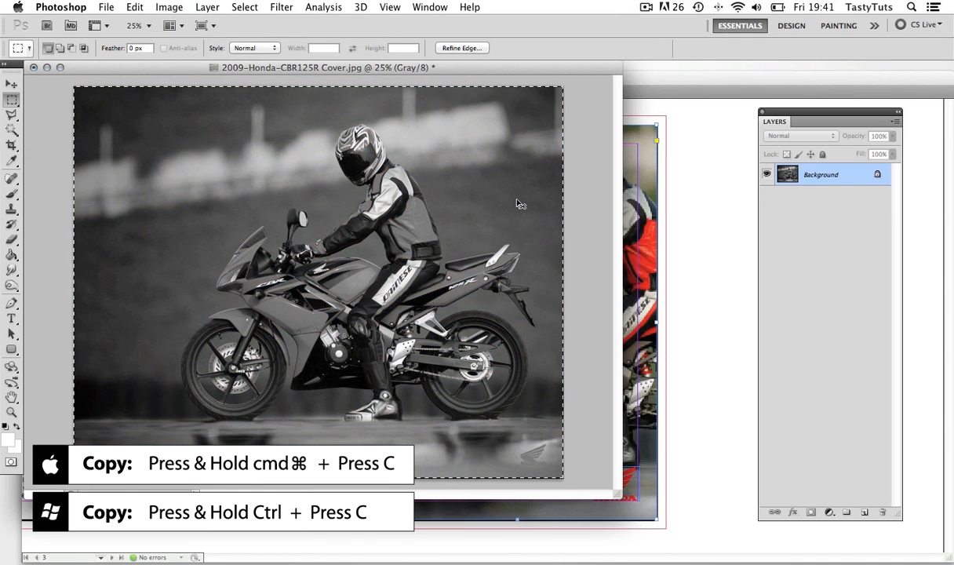
Step: Increase the grayscale photo's contrast with Levels, using input levels of 40, 1.23 and 223
key(super+l)
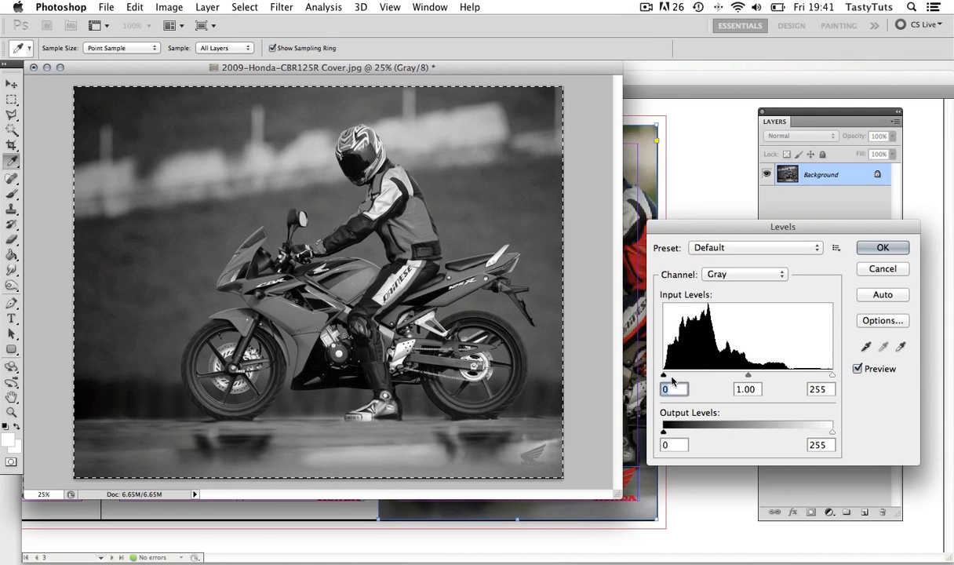
drag(664, 377, 690, 377)
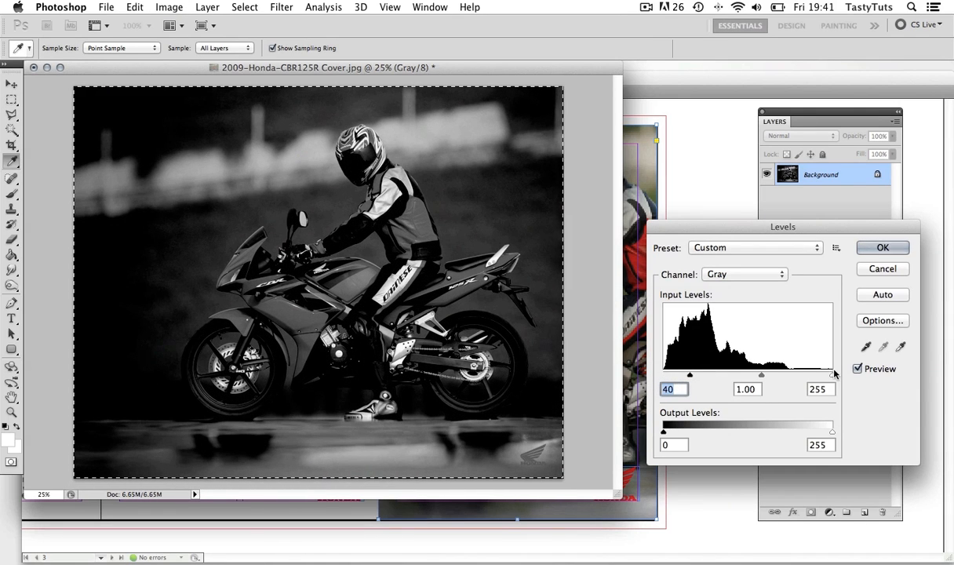
drag(832, 376, 811, 378)
drag(750, 376, 741, 376)
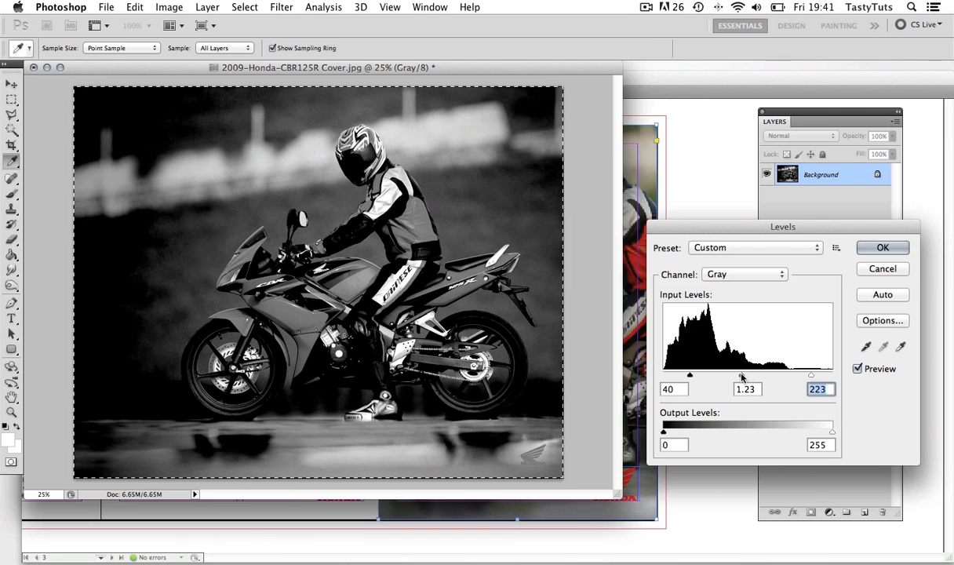
click(882, 248)
Step: Convert the document back to CMYK and paste the copied colour photo as a layer above the black-and-white background
key(m)
click(169, 7)
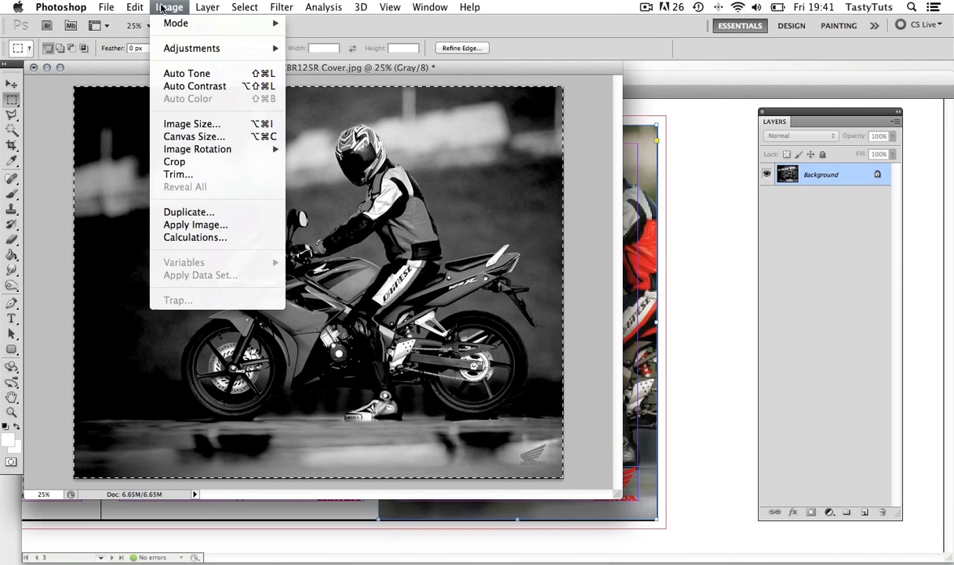
mouse_move(179, 24)
click(326, 89)
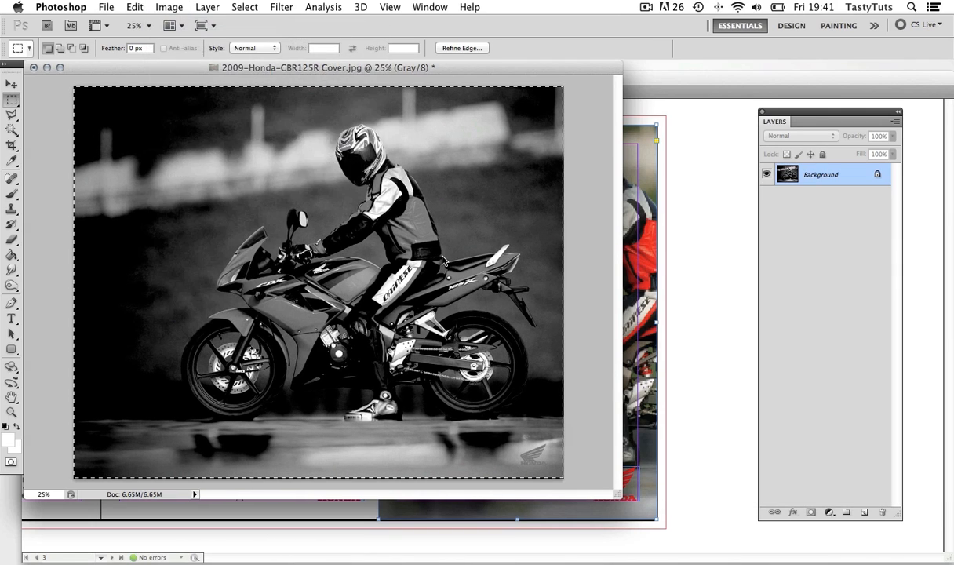
click(579, 256)
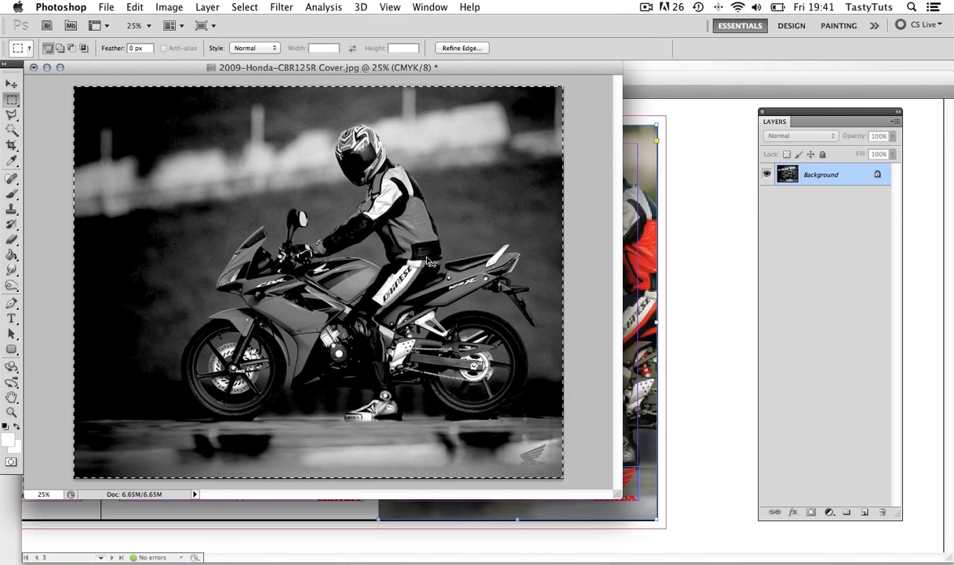
key(super+v)
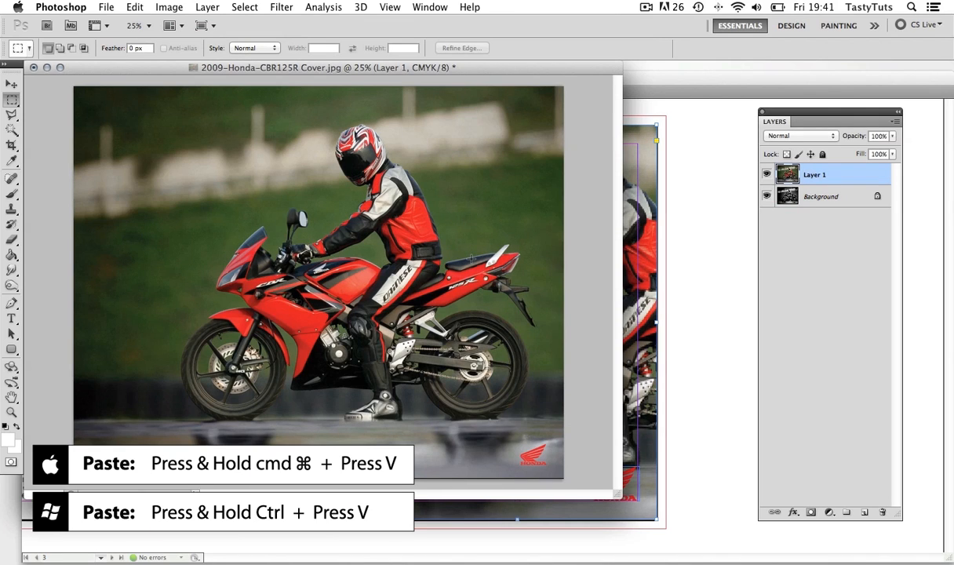
Step: Add a Hue/Saturation adjustment layer that shifts the red bike and rider's suit to green, and select Layer 1
click(830, 511)
click(859, 465)
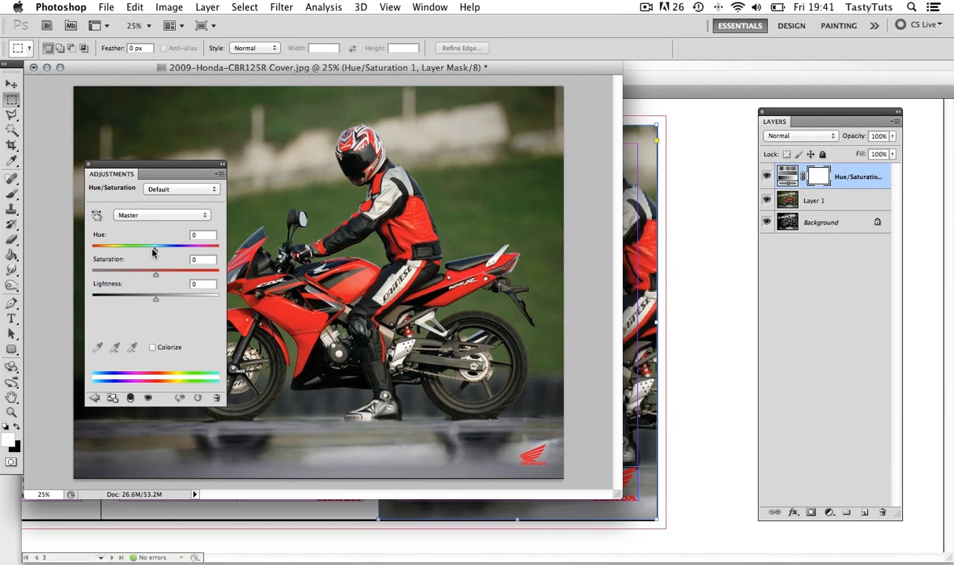
drag(149, 248, 200, 250)
click(89, 165)
click(775, 199)
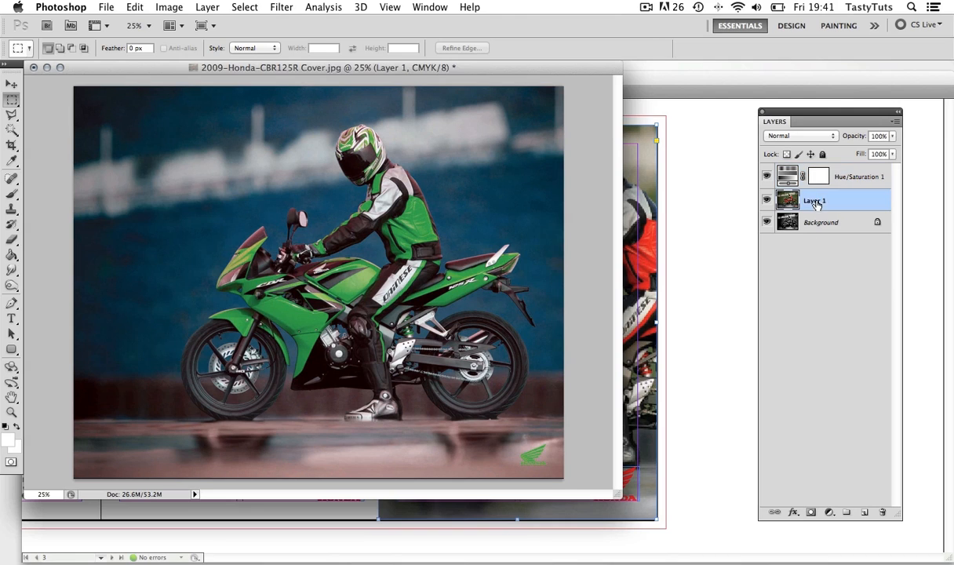
Step: Add a layer mask to Layer 1 and fill it with black to hide the colour photo
click(812, 512)
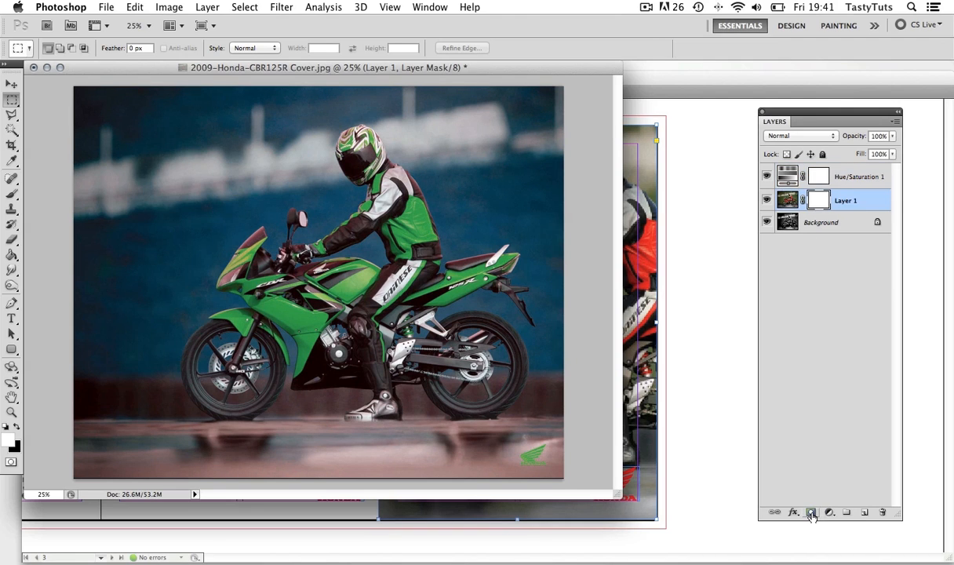
click(15, 425)
click(12, 255)
click(357, 230)
Step: Paint white on Layer 1's mask with 80 and 40 px brushes to reveal the bike's front fairing, tank, mudguard, windscreen and the rider's glove
key(z)
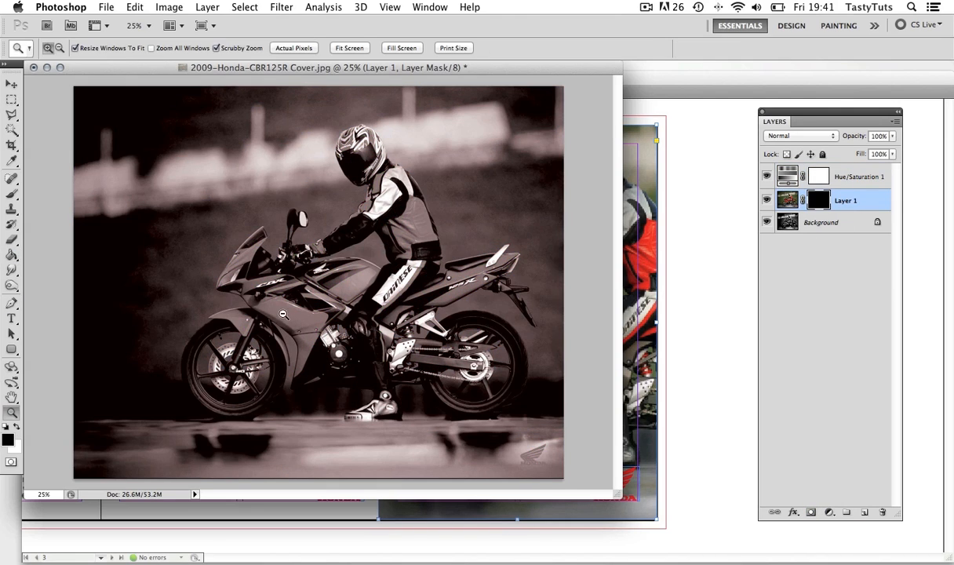
drag(261, 309, 326, 314)
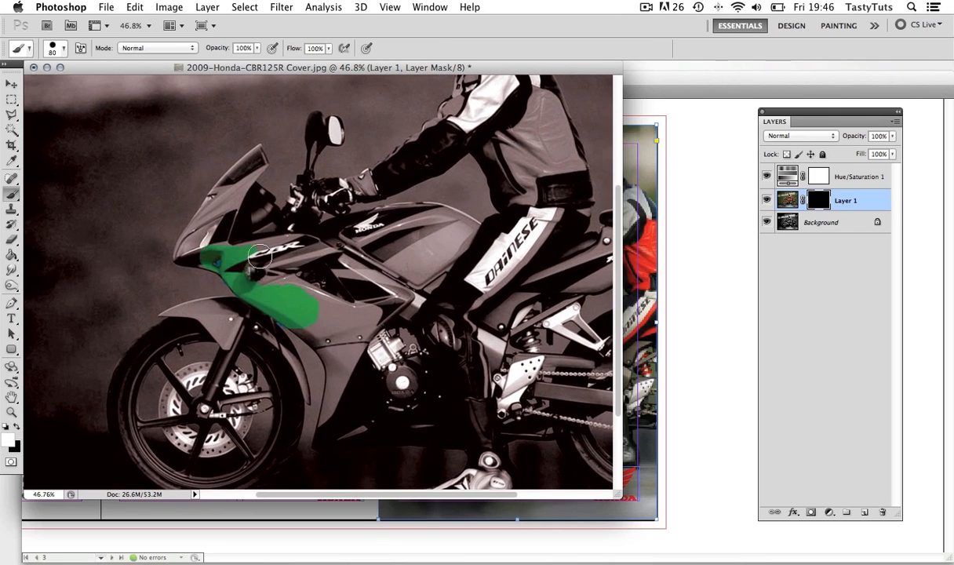
drag(259, 256, 305, 253)
drag(310, 318, 328, 412)
mouse_move(349, 240)
mouse_down()
mouse_move(455, 216)
mouse_move(440, 270)
mouse_up()
key(bracketleft)
drag(168, 312, 200, 318)
mouse_move(182, 245)
mouse_down()
mouse_move(248, 167)
mouse_move(212, 212)
mouse_up()
scroll(318, 282, up, 5)
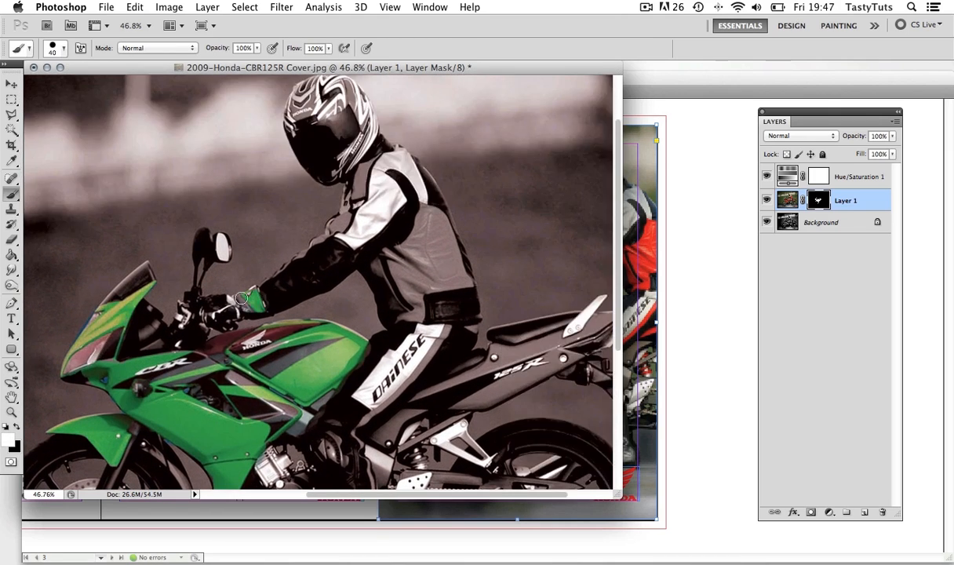
Step: Enlarge the brush and paint white on Layer 1's mask over the rider's helmet and suit and the bike's tail
key(bracketright)
key(bracketright)
key(bracketright)
key(bracketright)
drag(263, 177, 314, 235)
scroll(318, 282, down, 10)
drag(437, 102, 353, 241)
scroll(353, 241, up, 2)
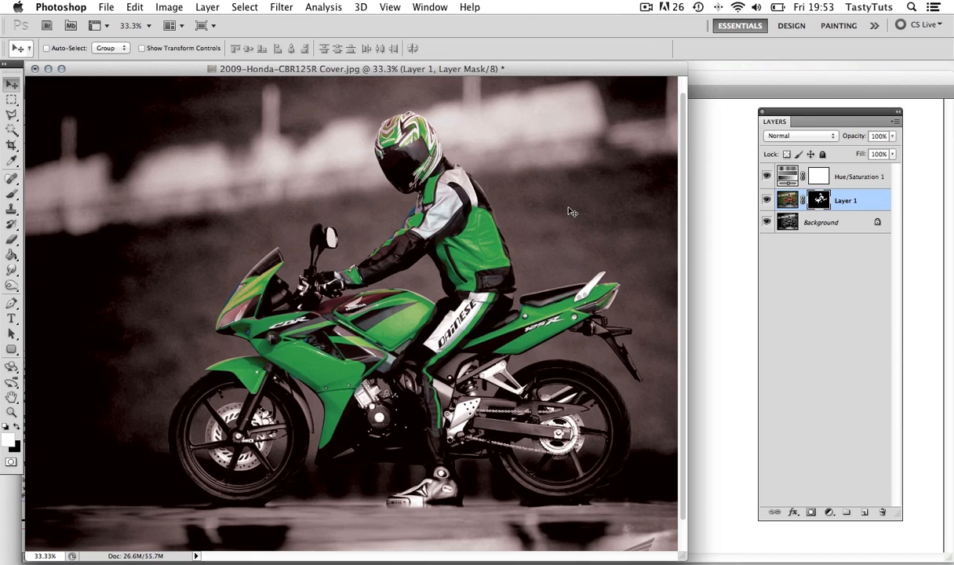
Step: Save the layered image as 2009-Honda-CBR125R Cover.psd in the PSD folder of 02 - Assets and close it
click(106, 7)
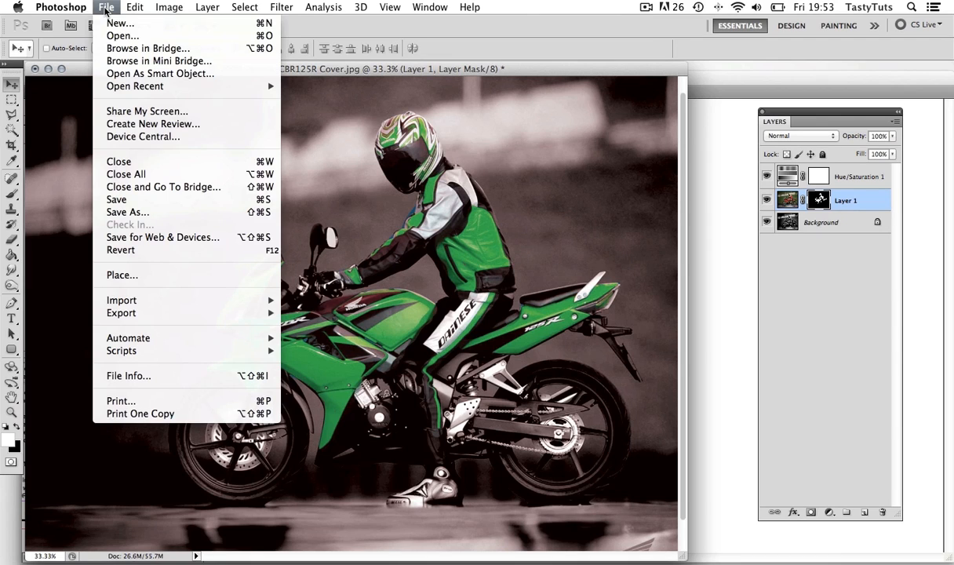
click(345, 237)
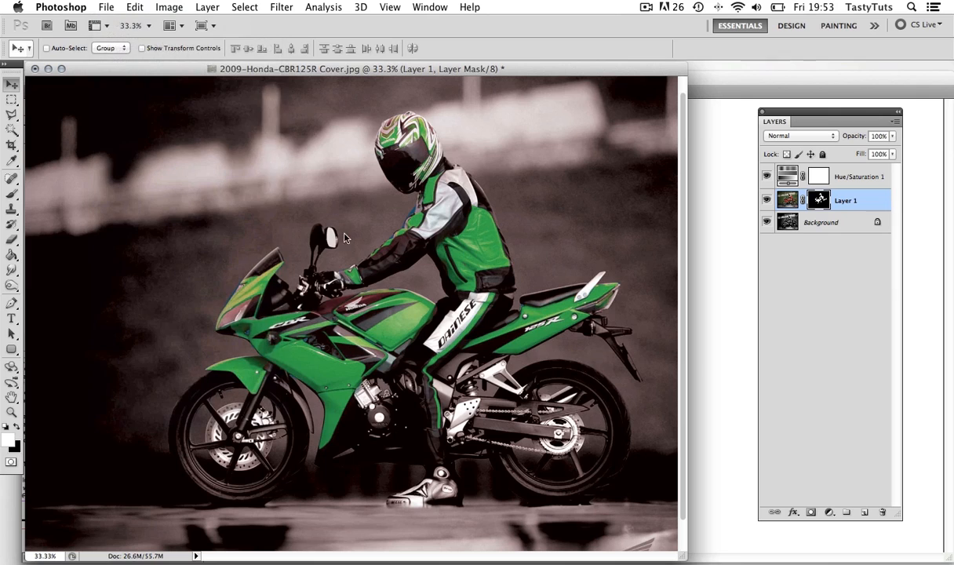
key(super+shift+s)
click(478, 124)
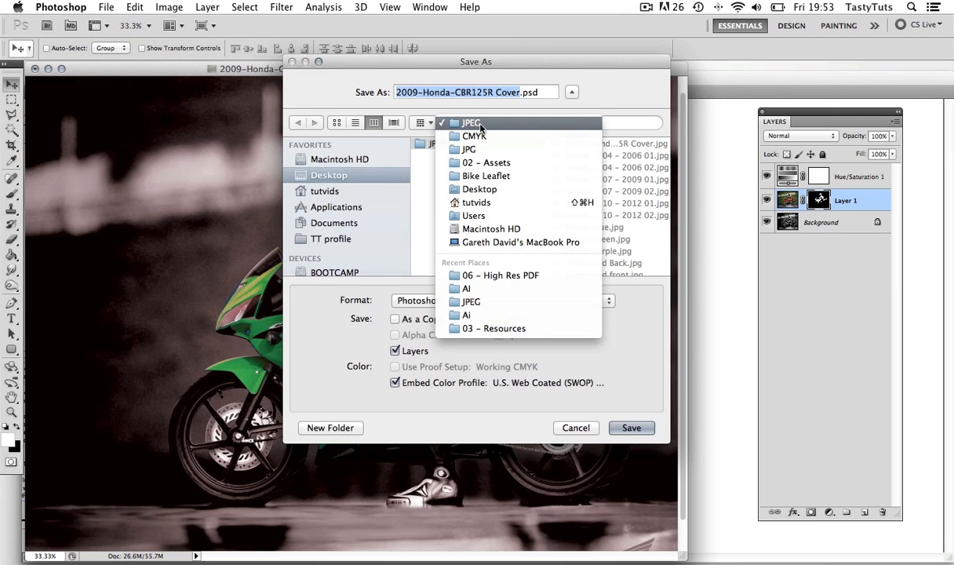
click(486, 162)
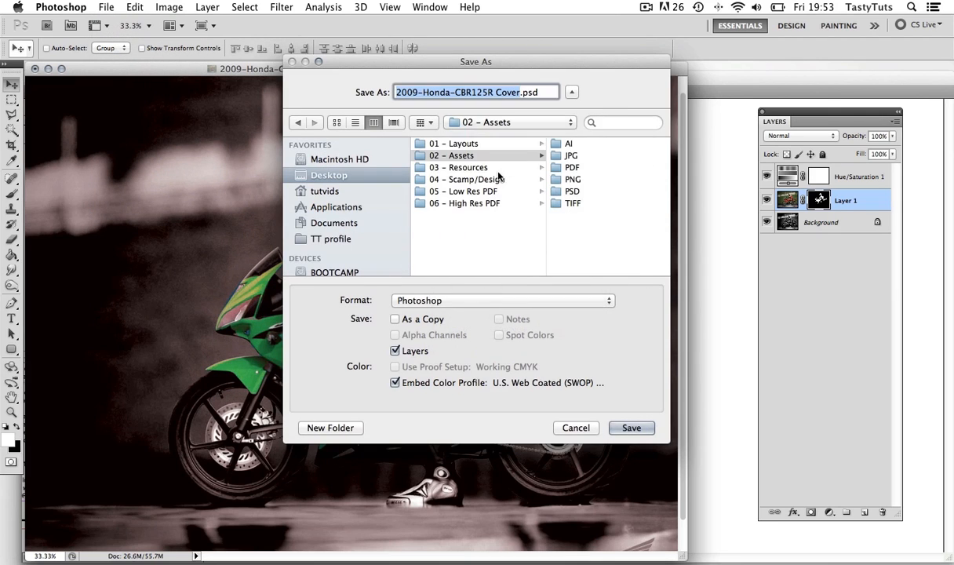
click(573, 190)
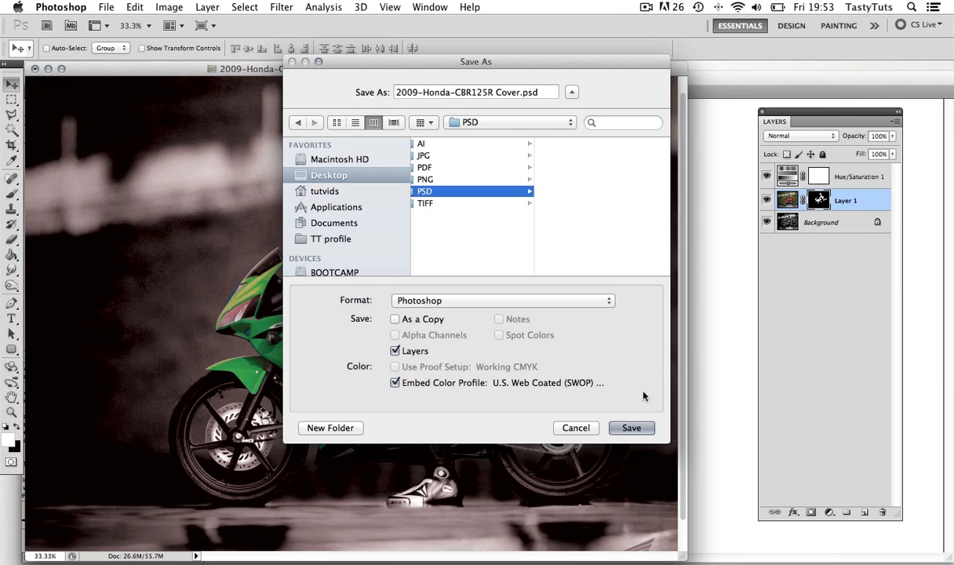
click(627, 427)
click(598, 237)
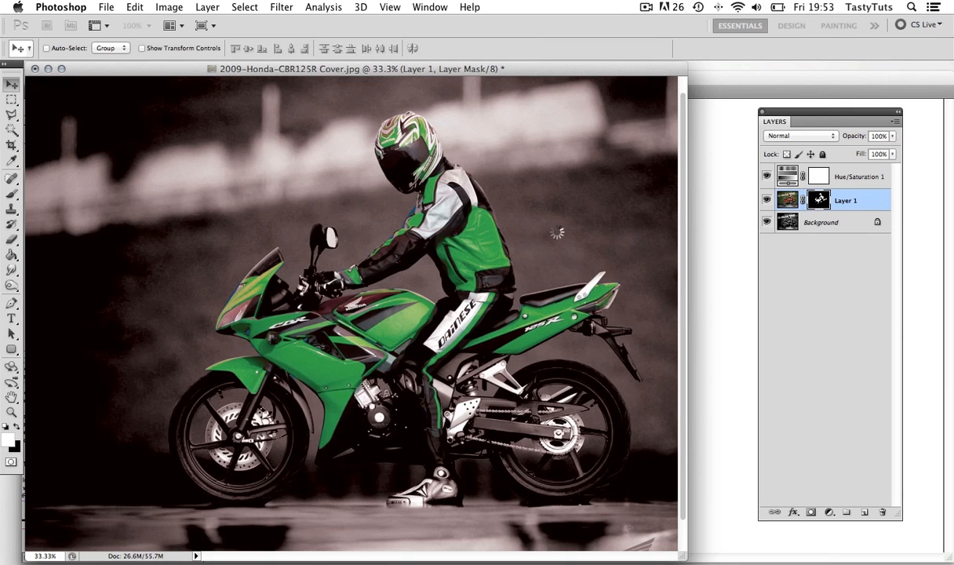
key(super+w)
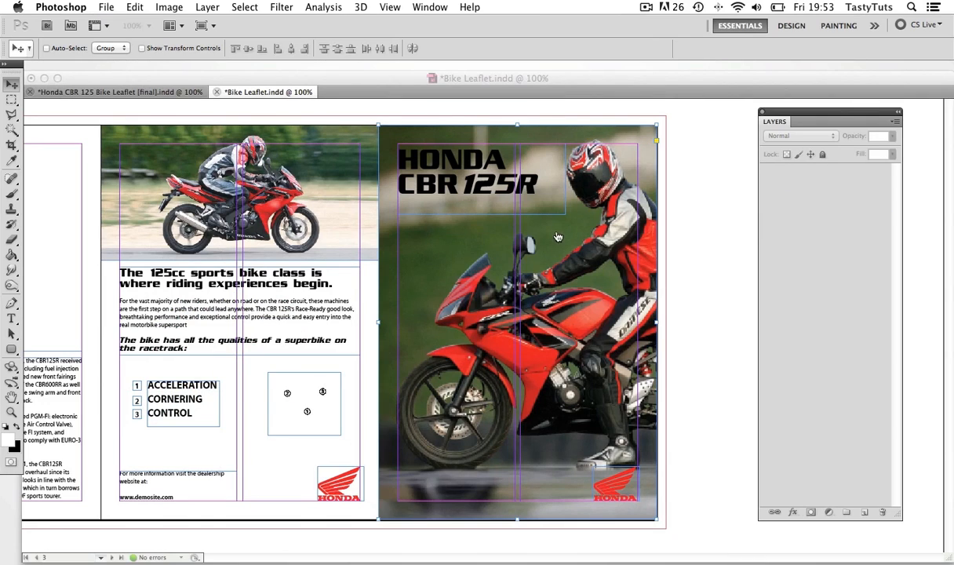
Step: Switch to InDesign and relink the front cover photo to 2009-Honda-CBR125R Cover.psd in the PSD folder of 02 - Assets
key(super+Tab)
key(super+Tab)
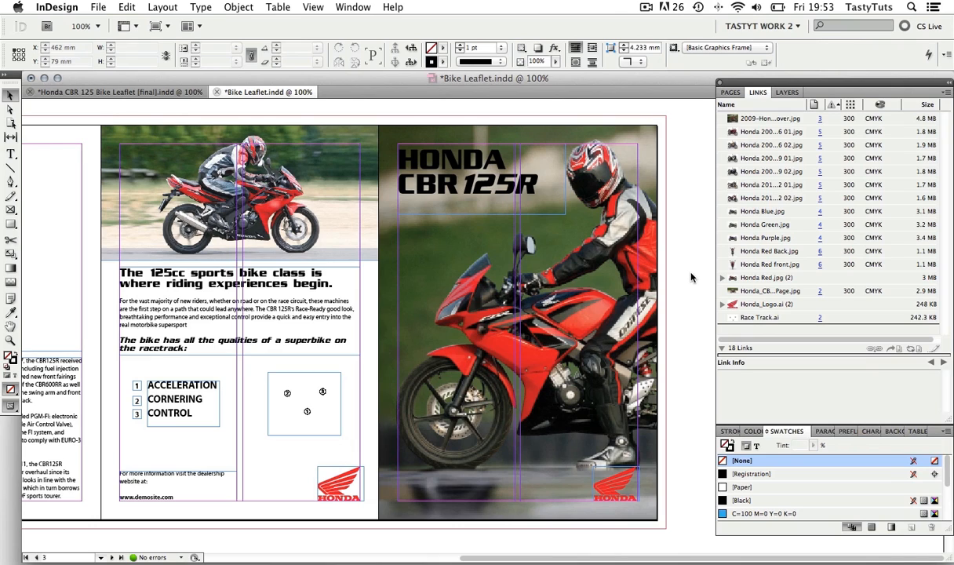
click(637, 220)
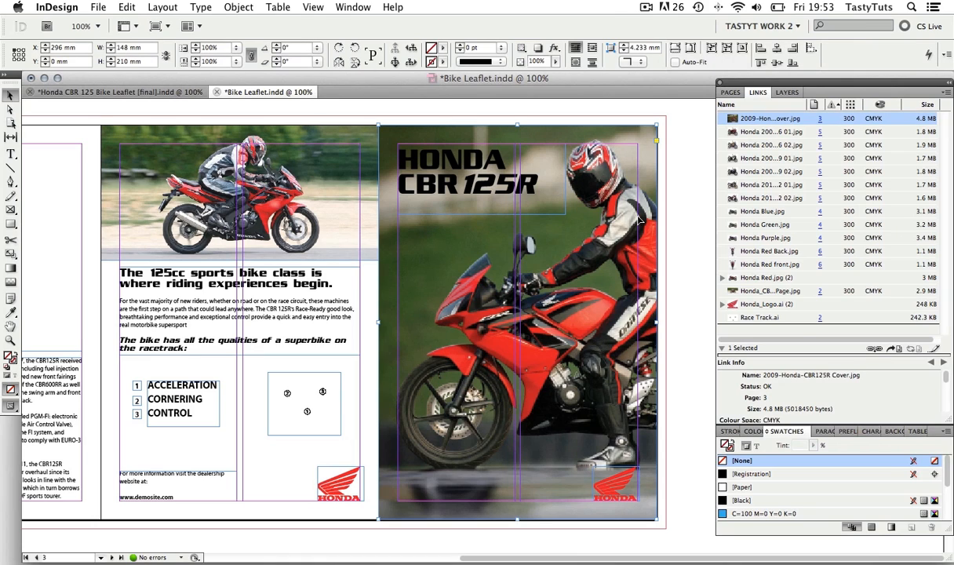
right_click(773, 119)
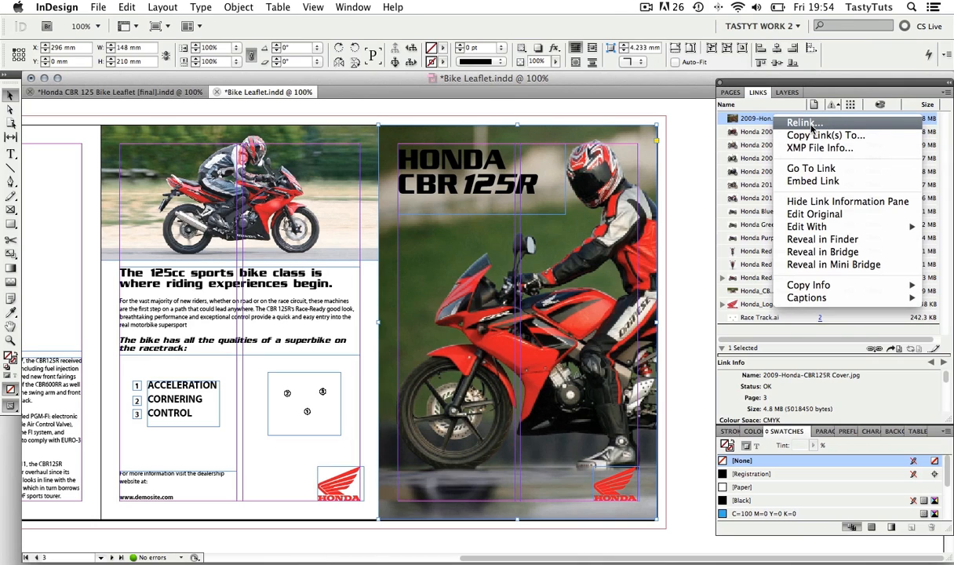
click(812, 126)
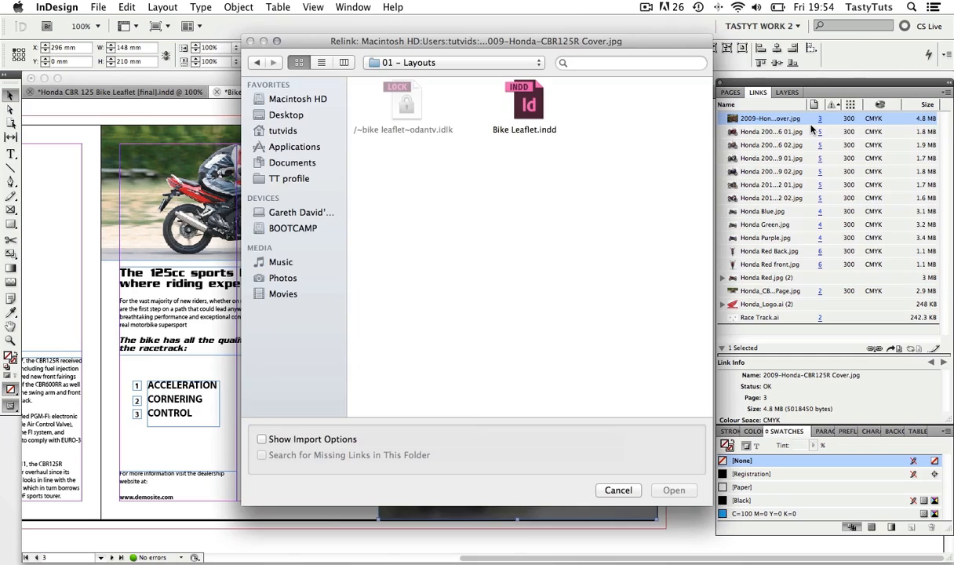
click(453, 64)
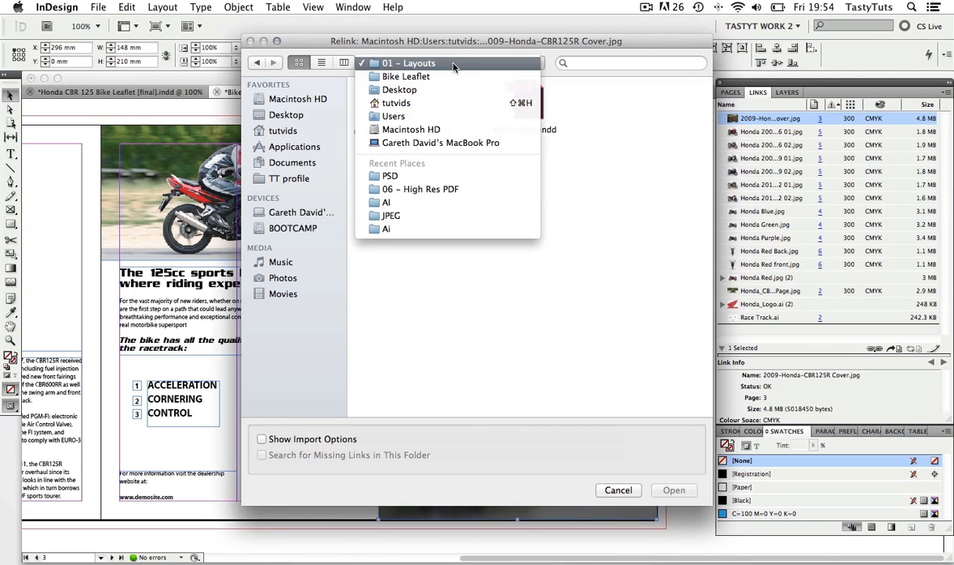
click(449, 78)
double_click(494, 100)
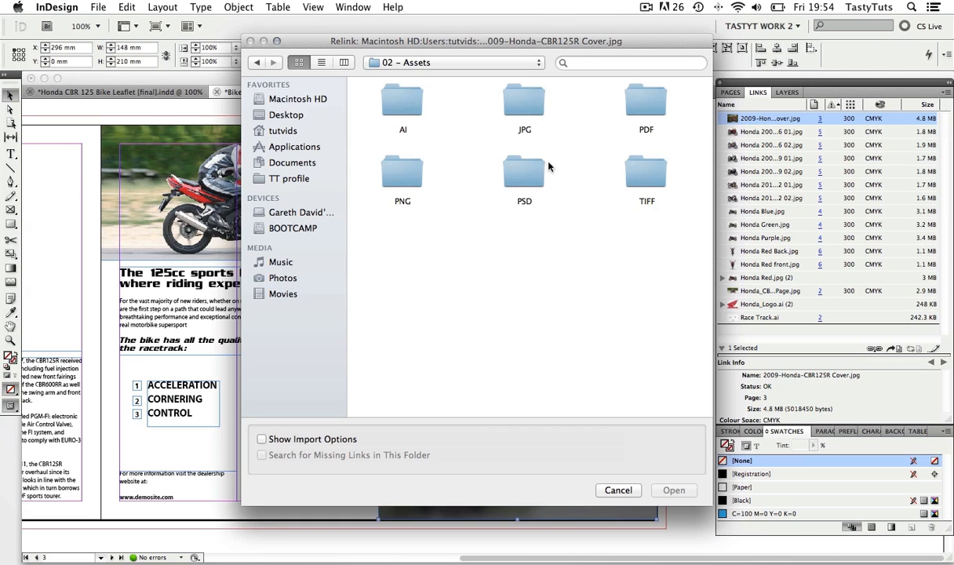
double_click(510, 165)
double_click(385, 94)
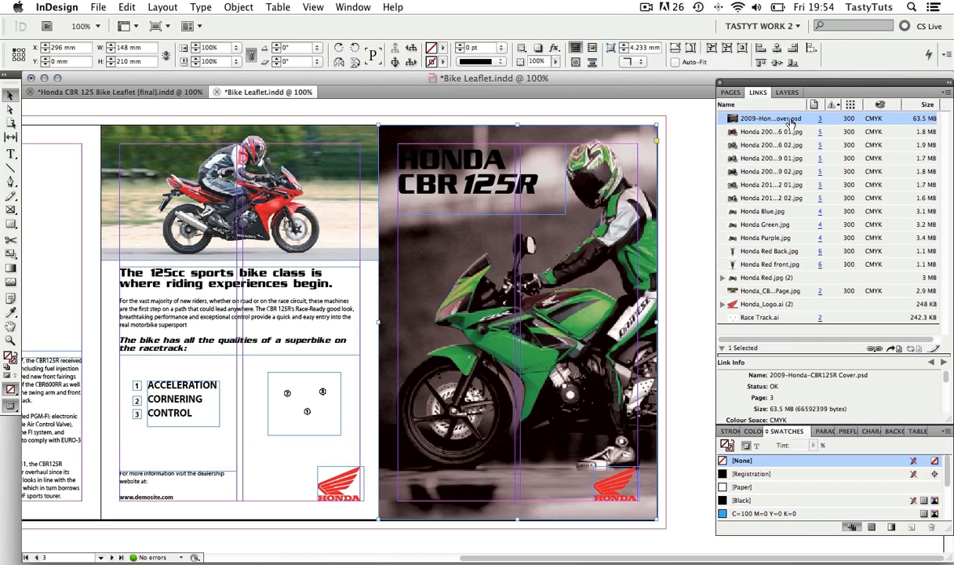
Step: Select the front cover image in the leaflet and open its linked PSD for editing in Photoshop
click(697, 149)
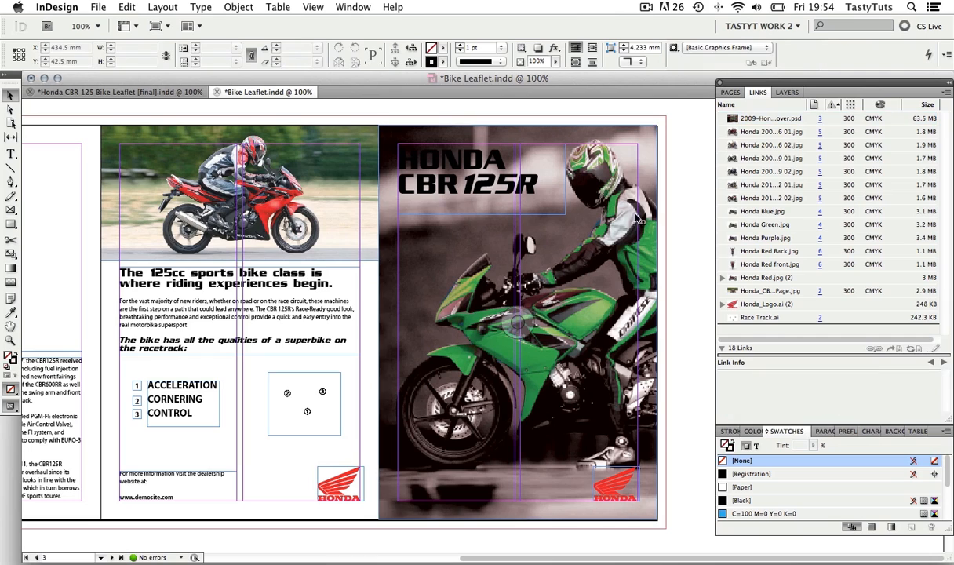
click(624, 278)
right_click(624, 279)
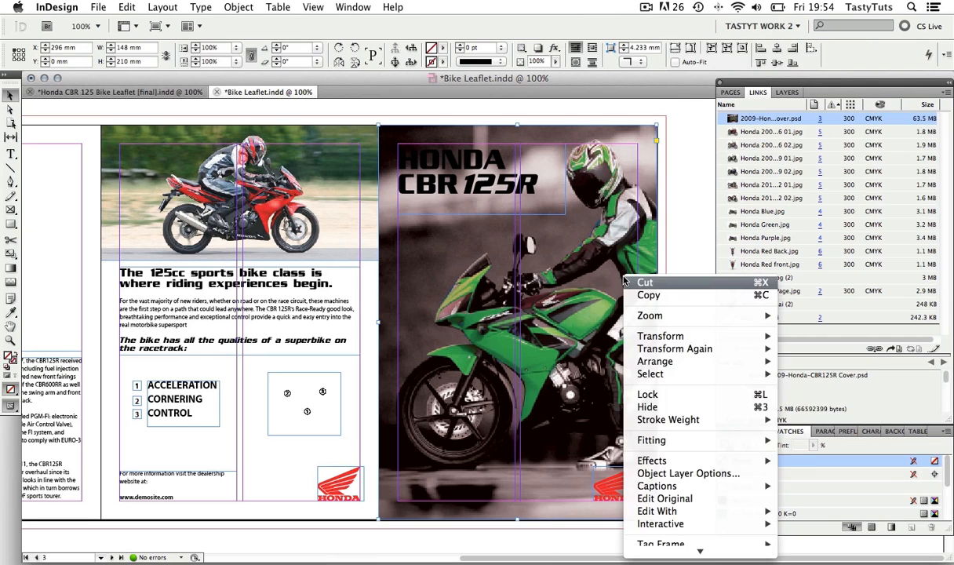
mouse_move(727, 514)
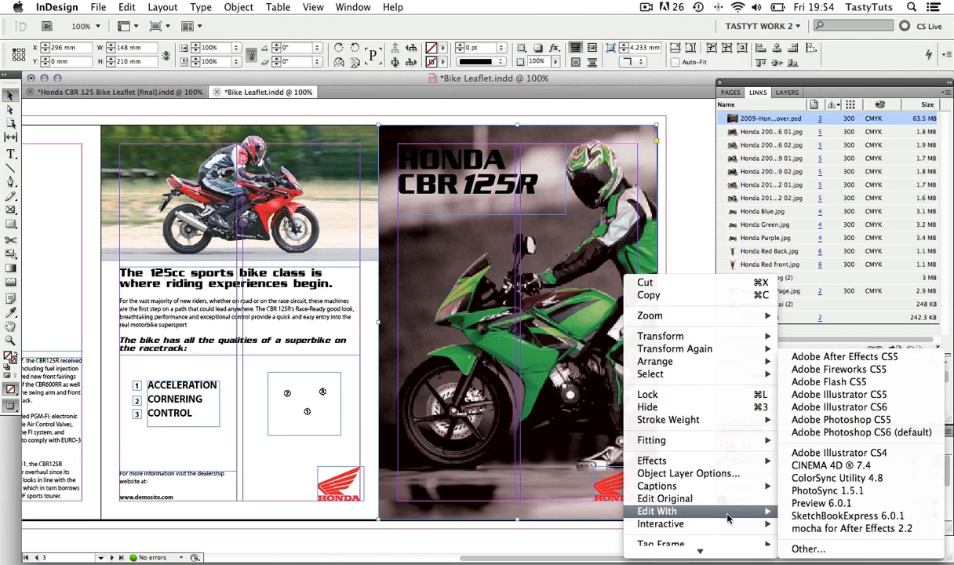
click(593, 345)
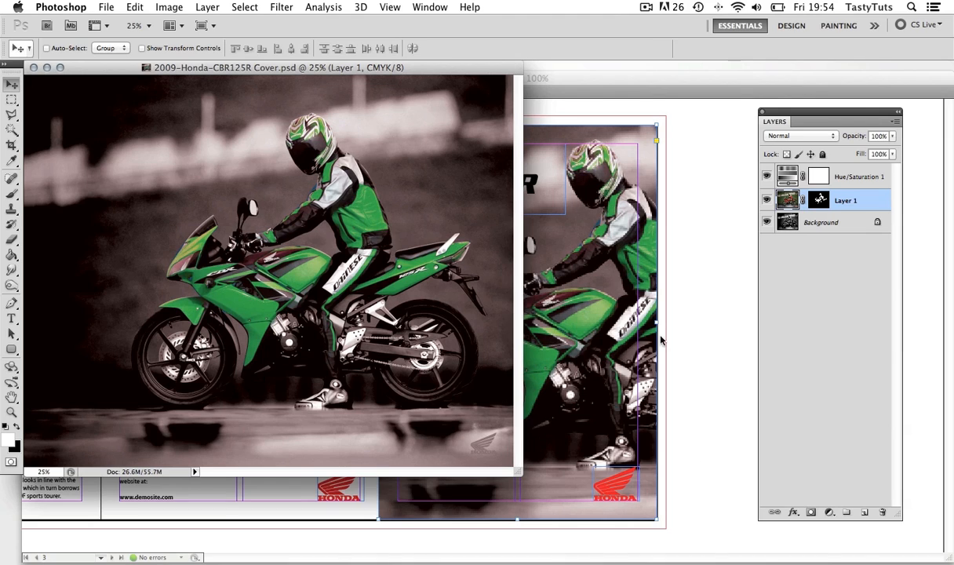
Step: Set the Hue/Saturation adjustment layer's hue to -46, save and close the PSD, and return to InDesign
double_click(787, 176)
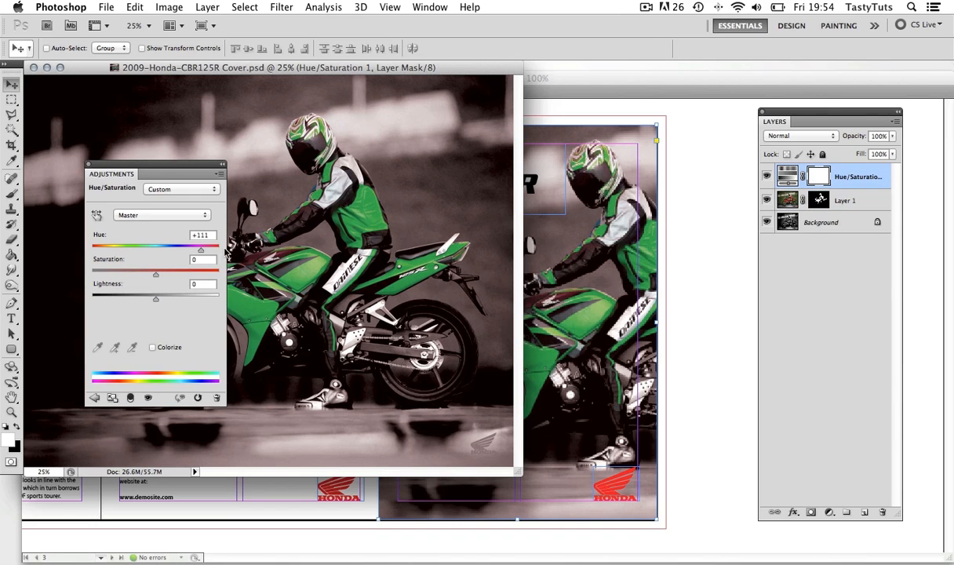
drag(201, 249, 127, 249)
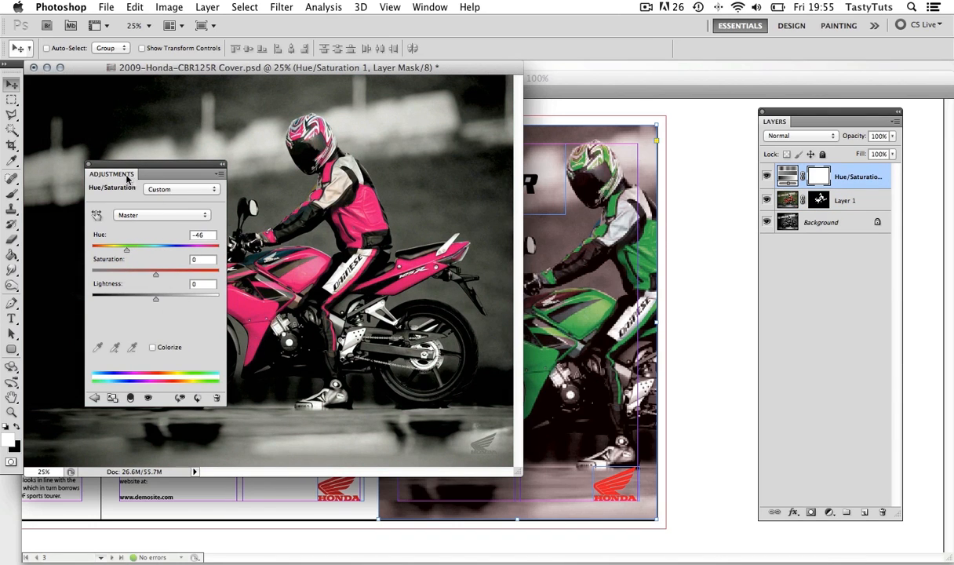
drag(122, 173, 614, 178)
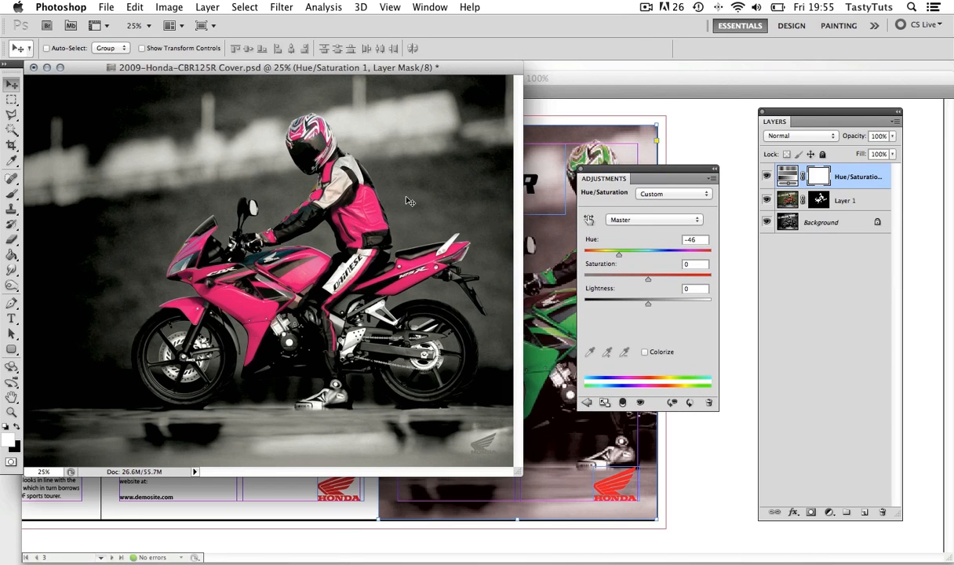
key(super+w)
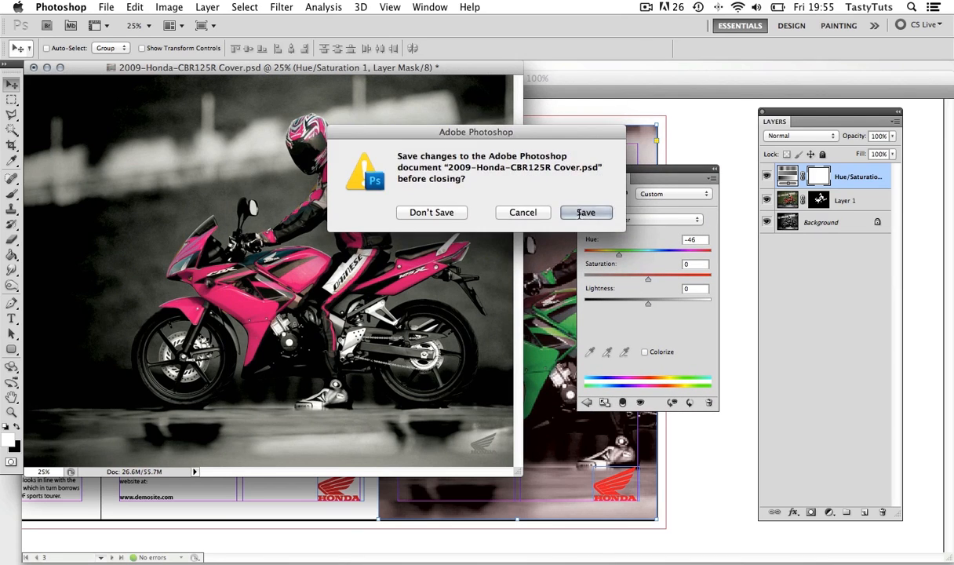
click(589, 211)
key(super+Tab)
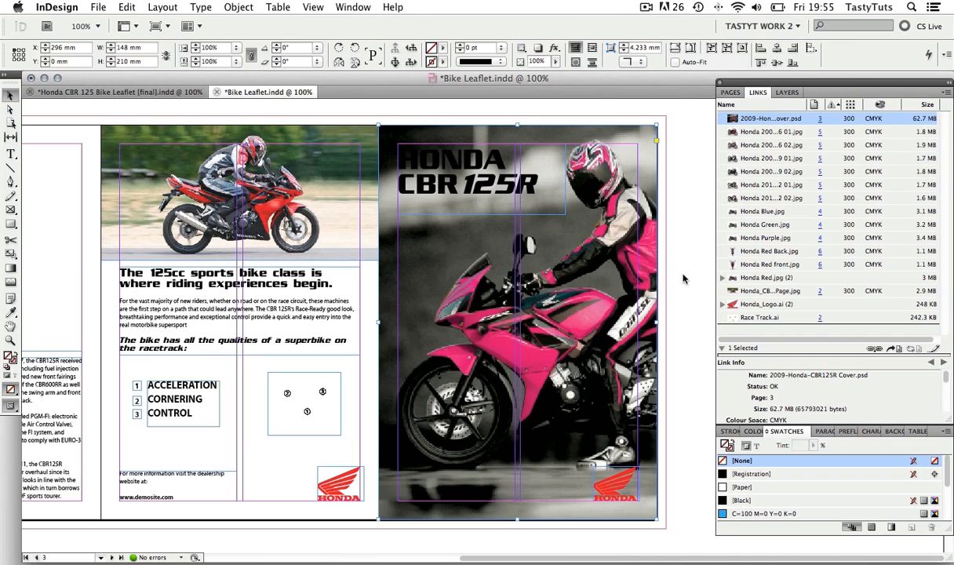
Step: Open the linked cover PSD in Adobe Photoshop CS5 and set the Hue/Saturation layer's hue to +103
right_click(630, 256)
mouse_move(663, 487)
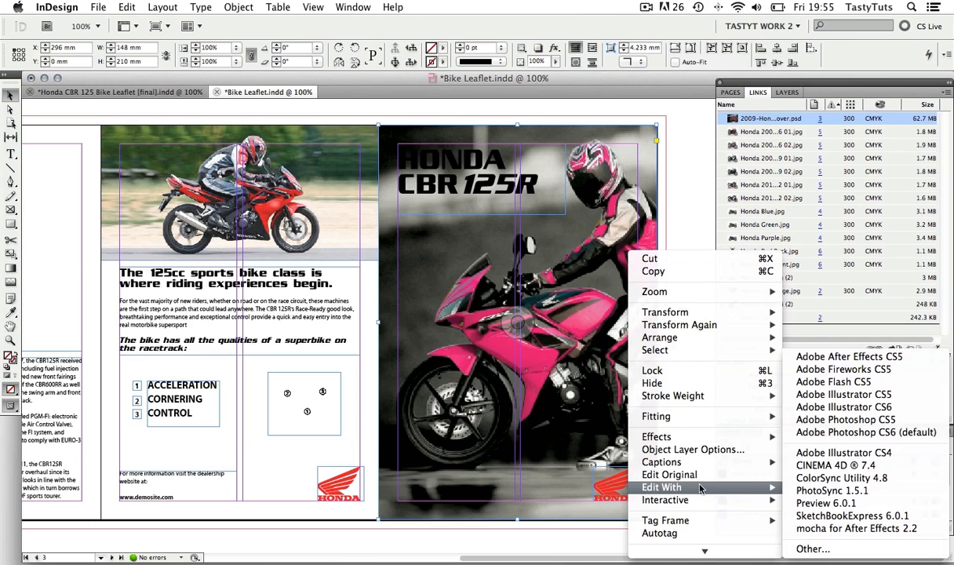
click(844, 422)
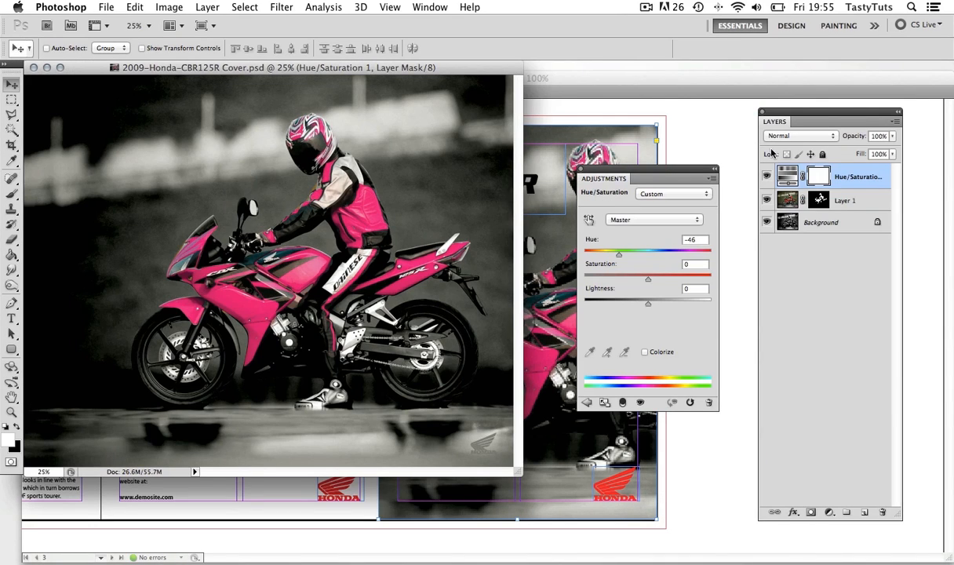
click(790, 177)
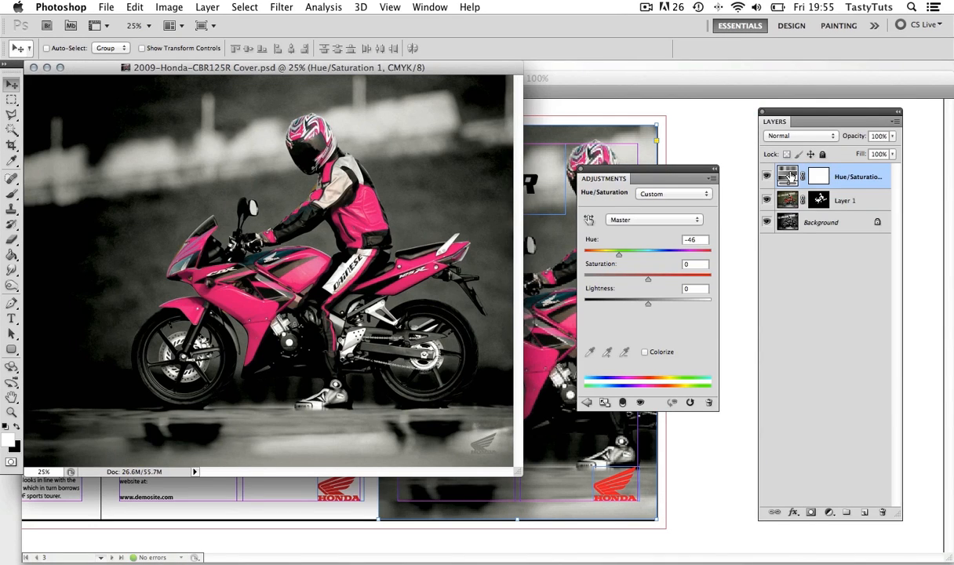
drag(620, 255, 691, 253)
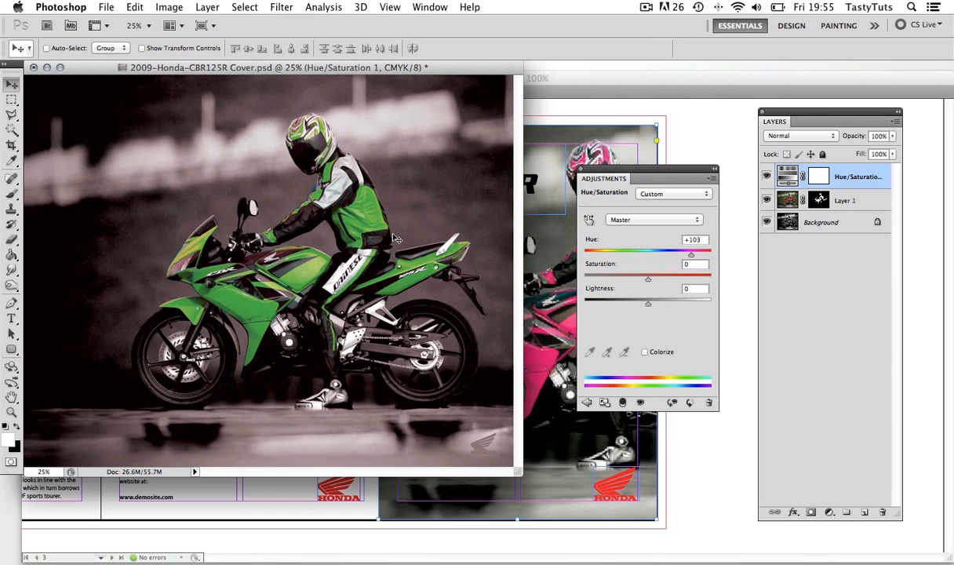
Step: Save and close the cover PSD, and switch back to InDesign to save Bike Leaflet.indd
key(super+w)
click(585, 212)
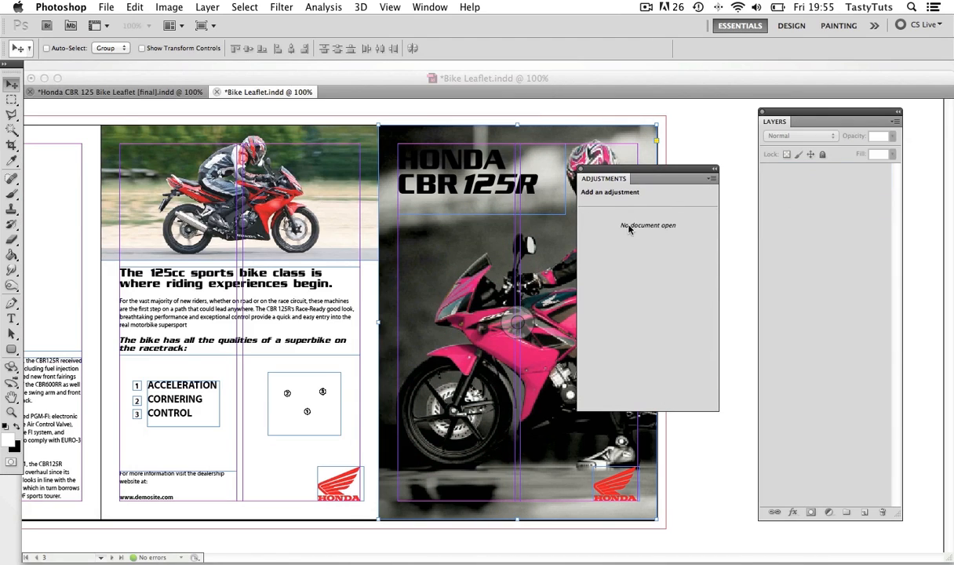
click(742, 240)
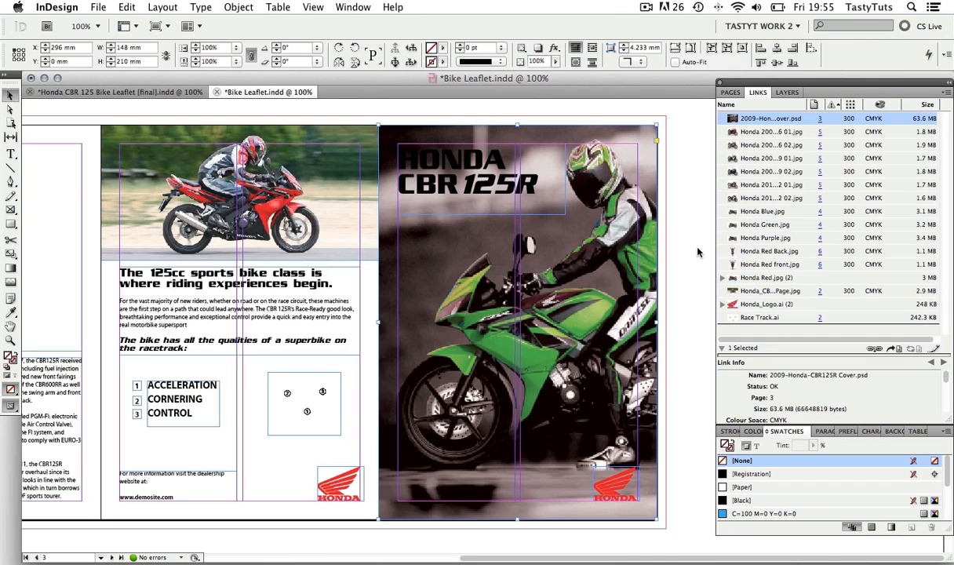
key(super+s)
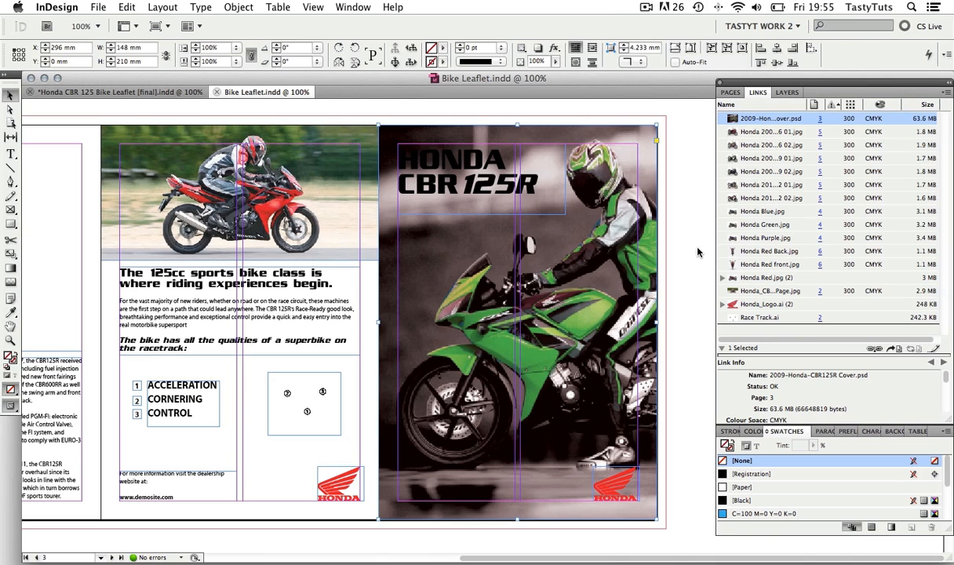
Step: Close Bike Leaflet.indd and open 2009-Honda-CBR125R Cover.psd in Photoshop from the Bike Leaflet folder's 02 - Assets/PSD subfolder
click(217, 92)
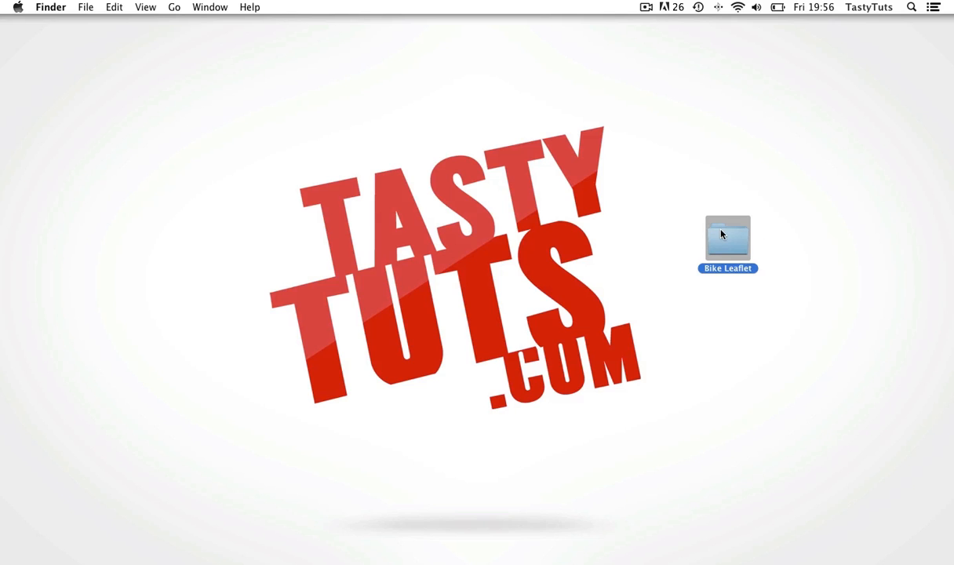
double_click(718, 236)
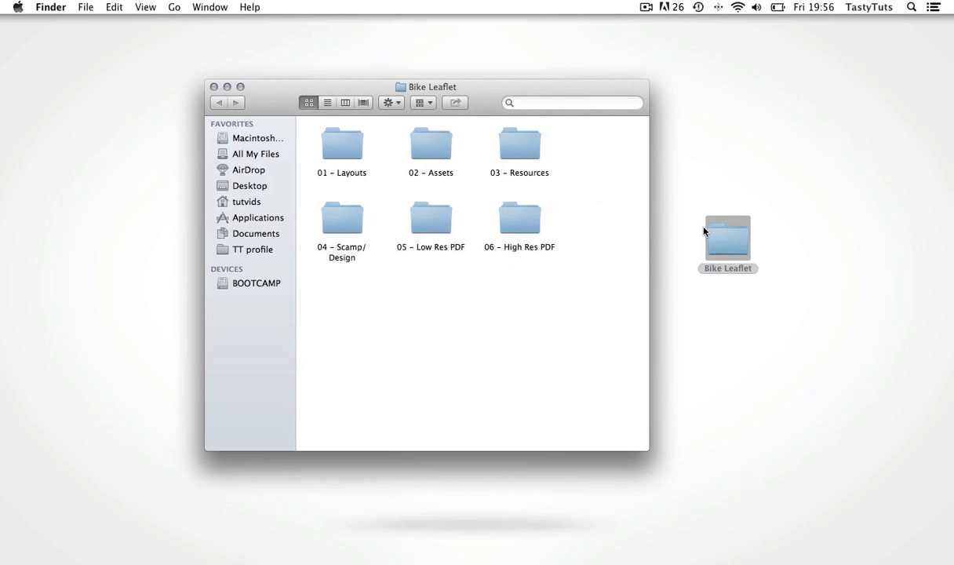
click(433, 150)
double_click(434, 150)
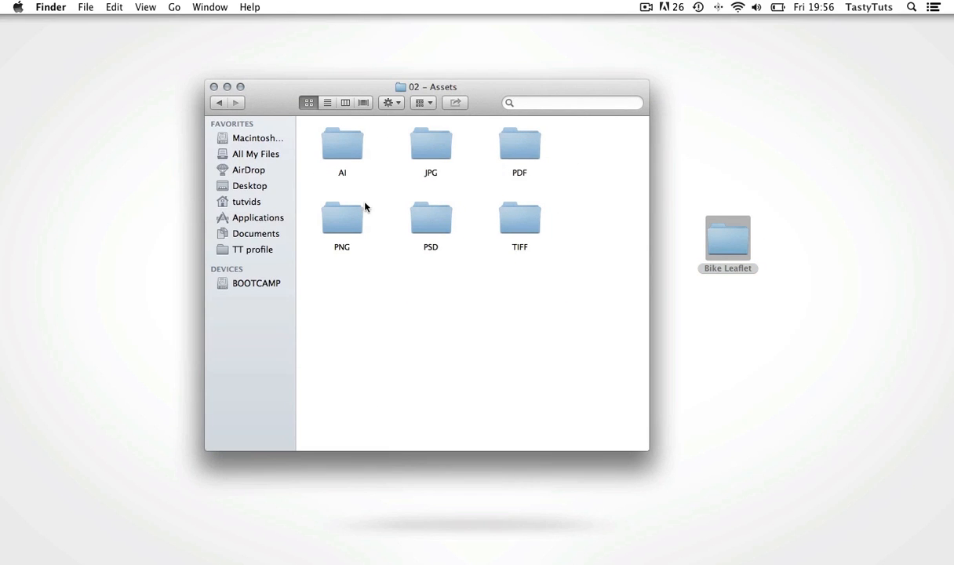
click(435, 215)
double_click(435, 216)
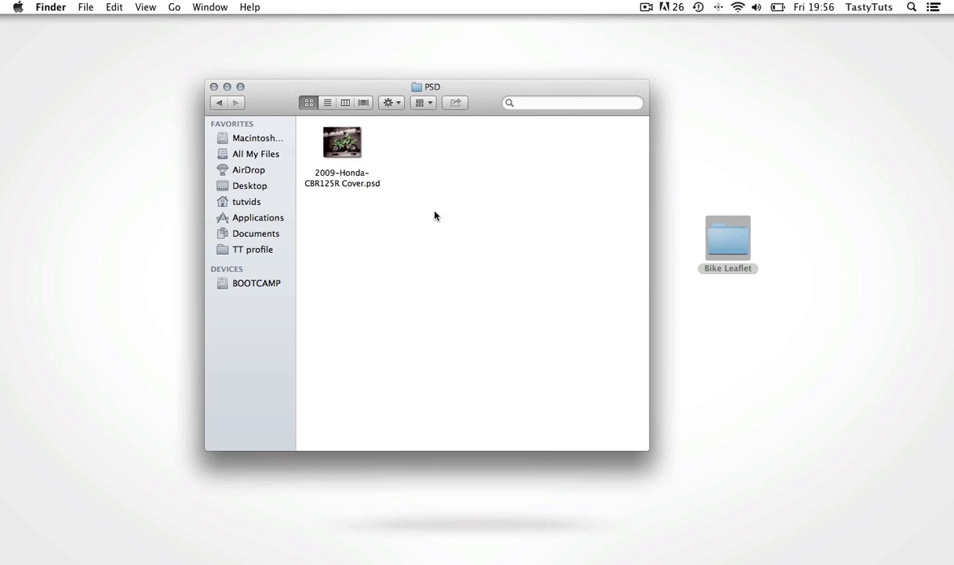
double_click(350, 145)
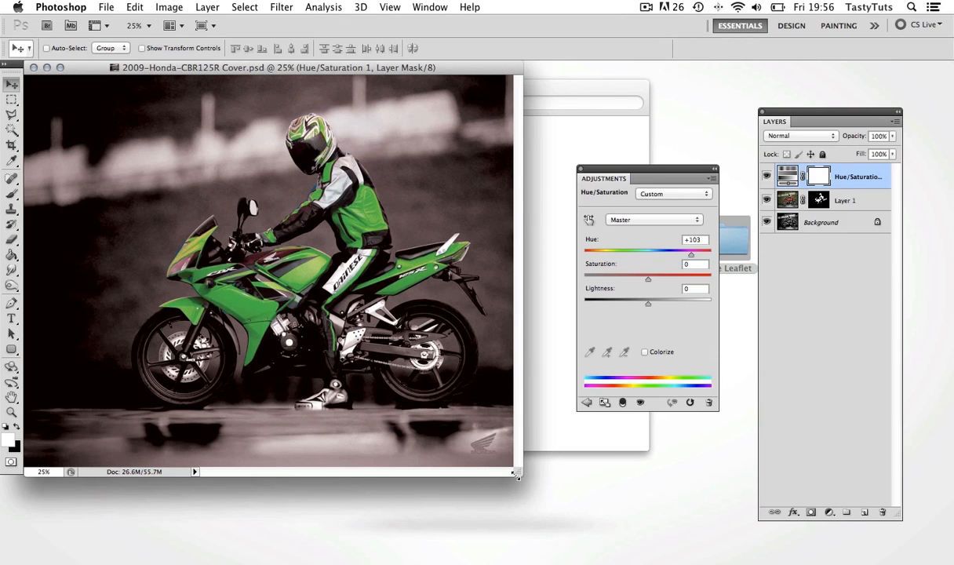
Step: Set the cover PSD's Hue/Saturation adjustment layer to a hue of -162, then save and close the file
drag(517, 471, 561, 505)
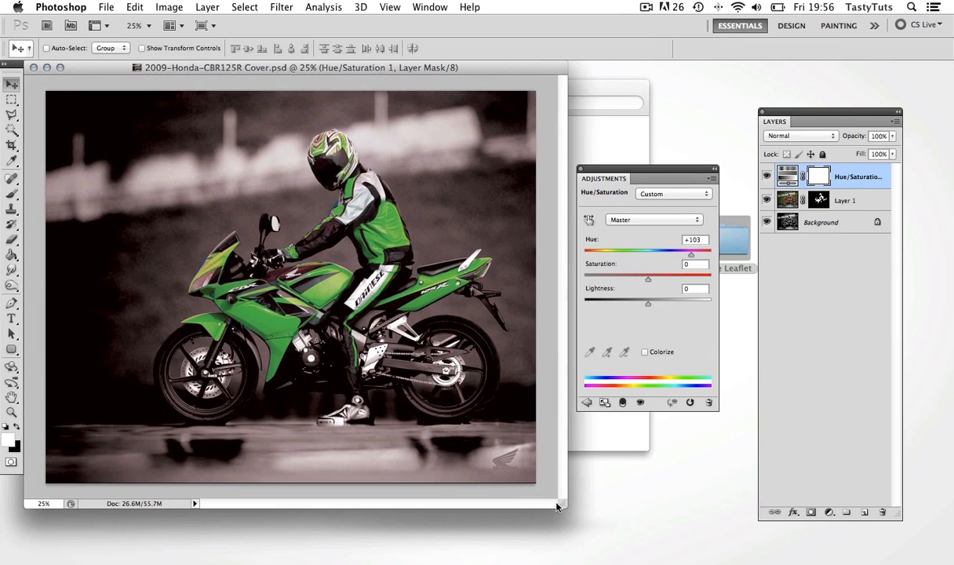
click(788, 173)
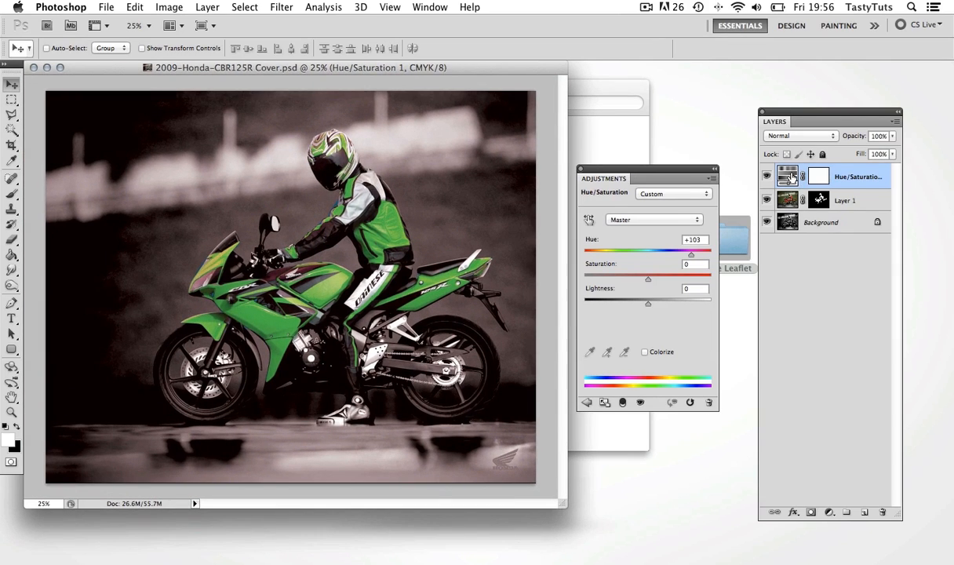
drag(688, 255, 590, 255)
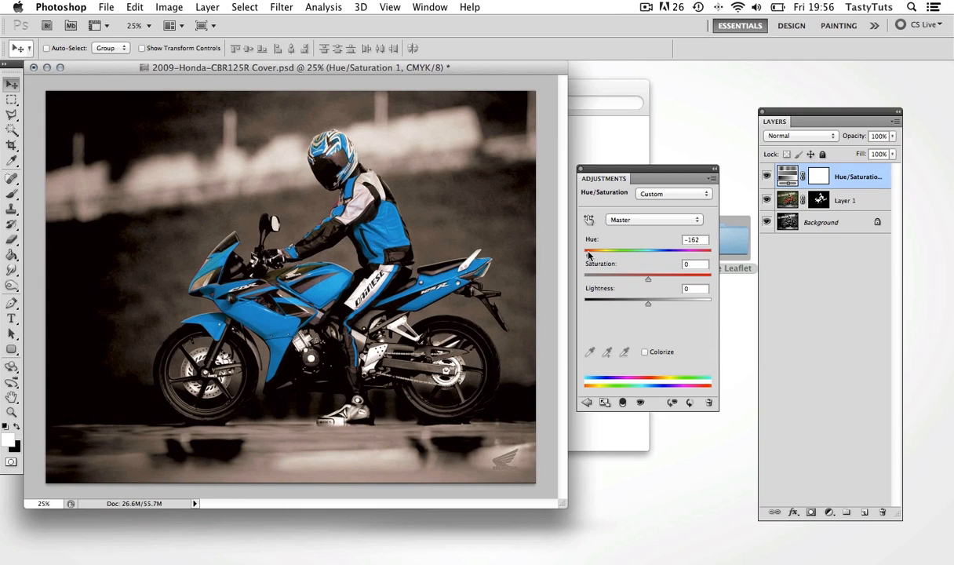
key(super+w)
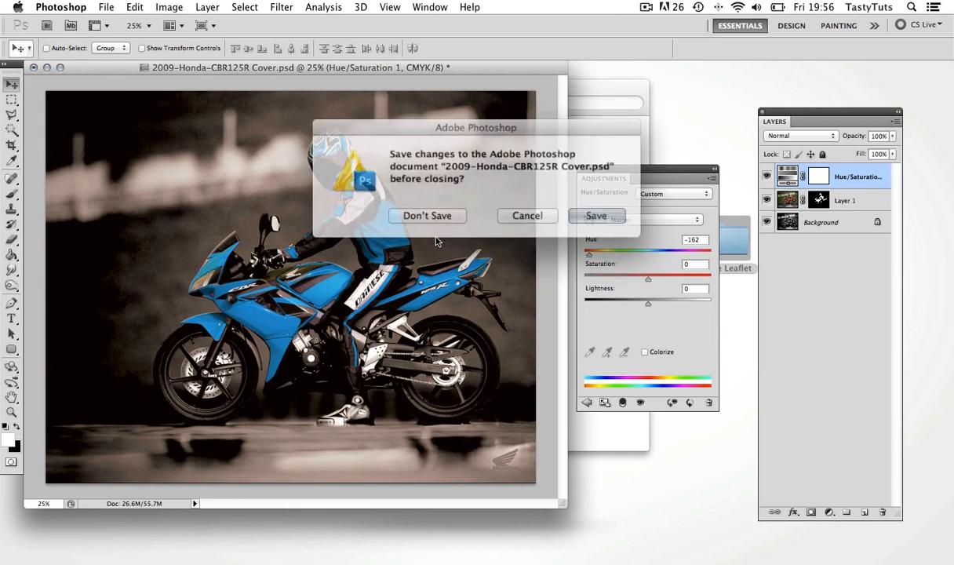
click(590, 213)
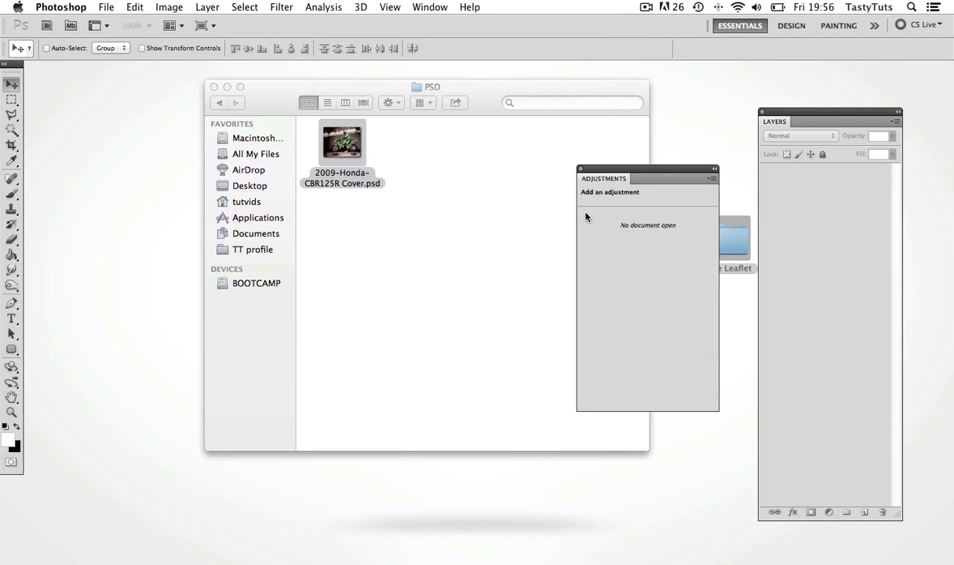
Step: Switch to InDesign and reopen the recent Bike Leaflet.indd, updating its modified links on opening
click(504, 220)
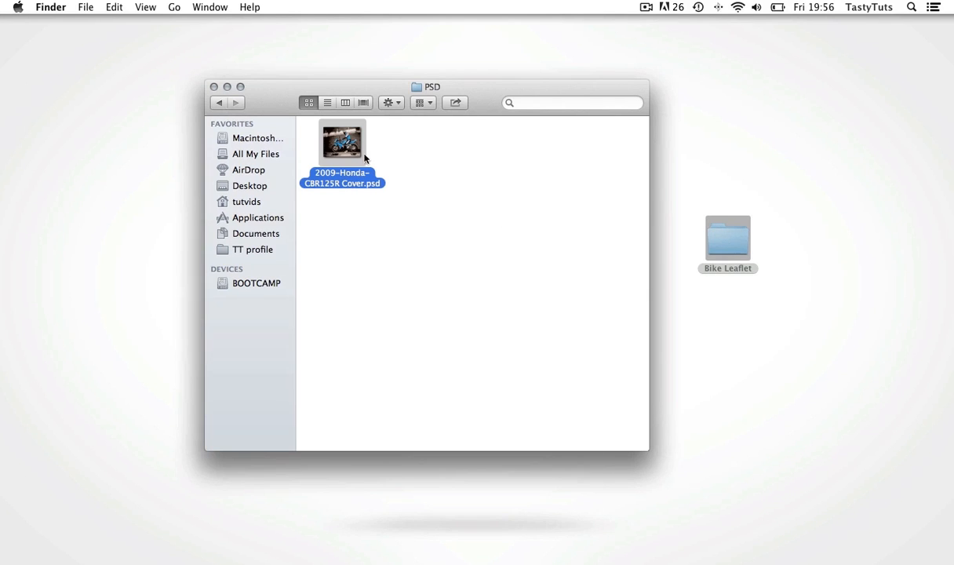
key(super+Tab)
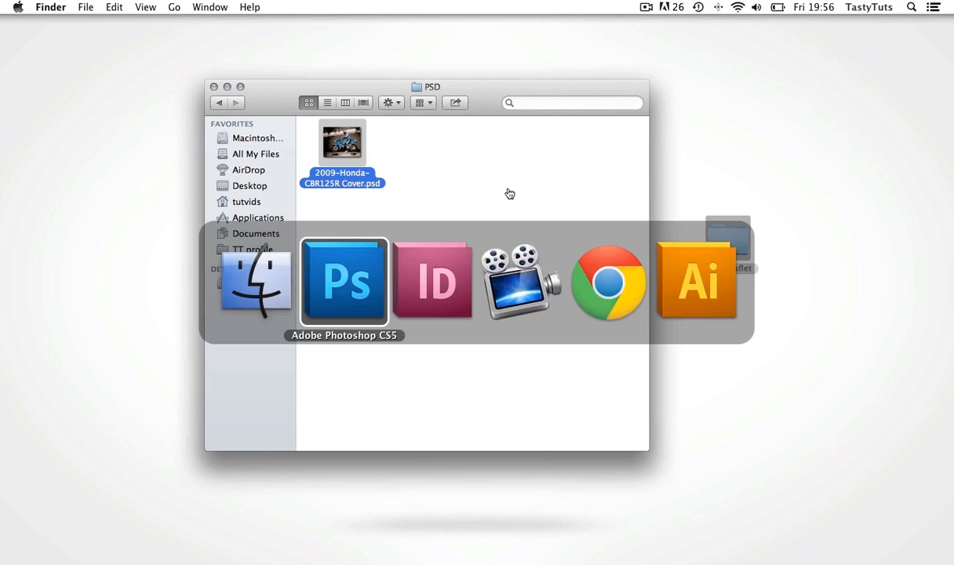
key(super+Tab)
click(98, 7)
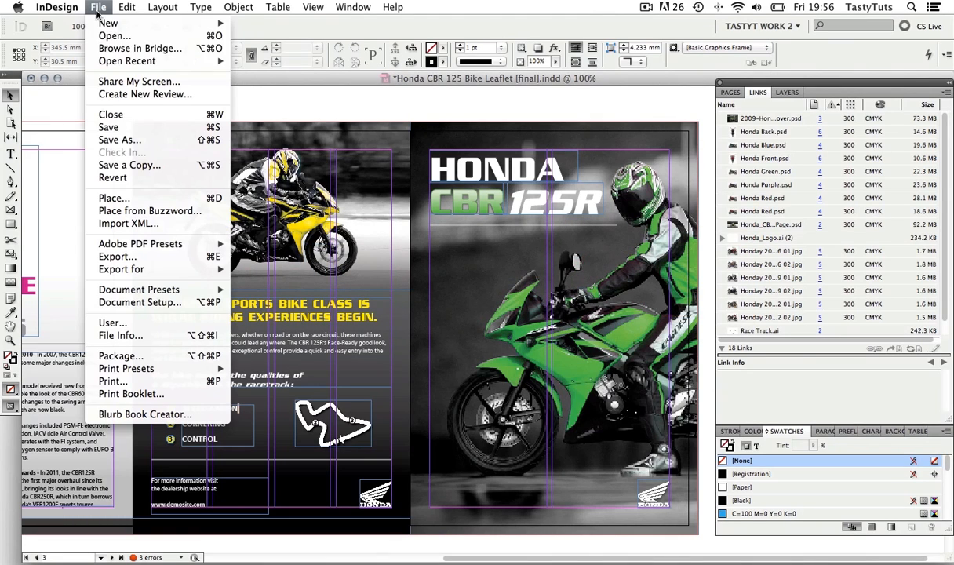
mouse_move(144, 63)
click(247, 62)
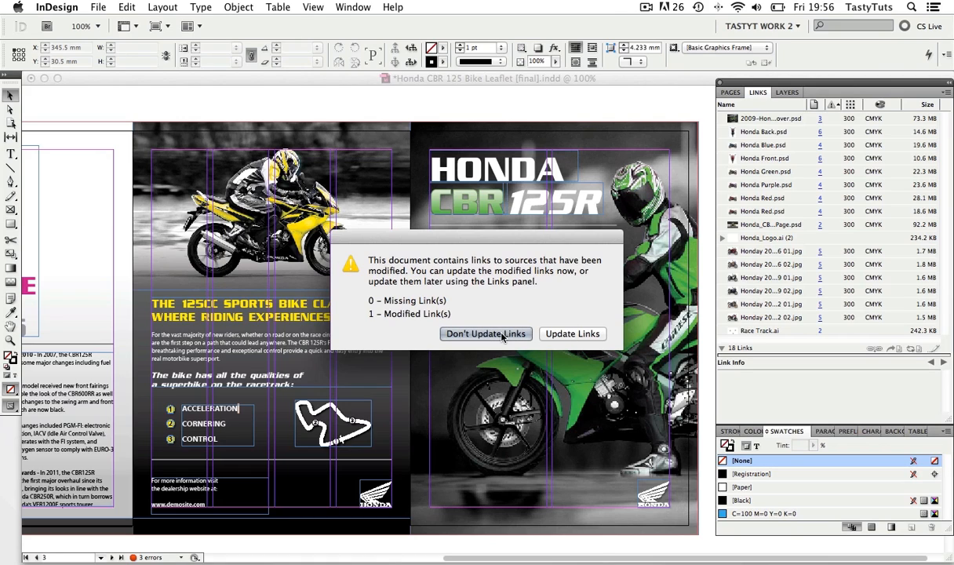
click(574, 334)
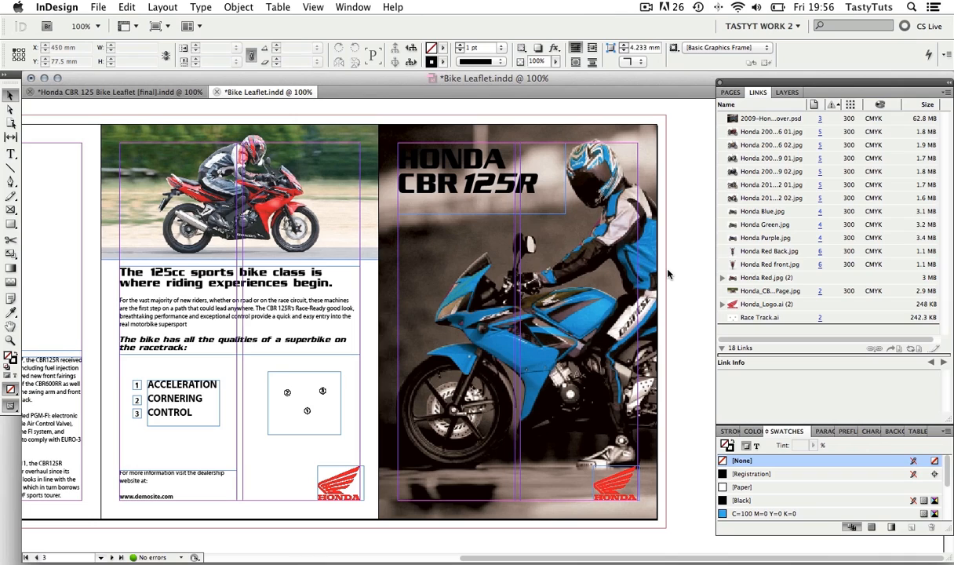
Step: Close Bike Leaflet.indd without saving and reopen it without updating the modified links
click(217, 93)
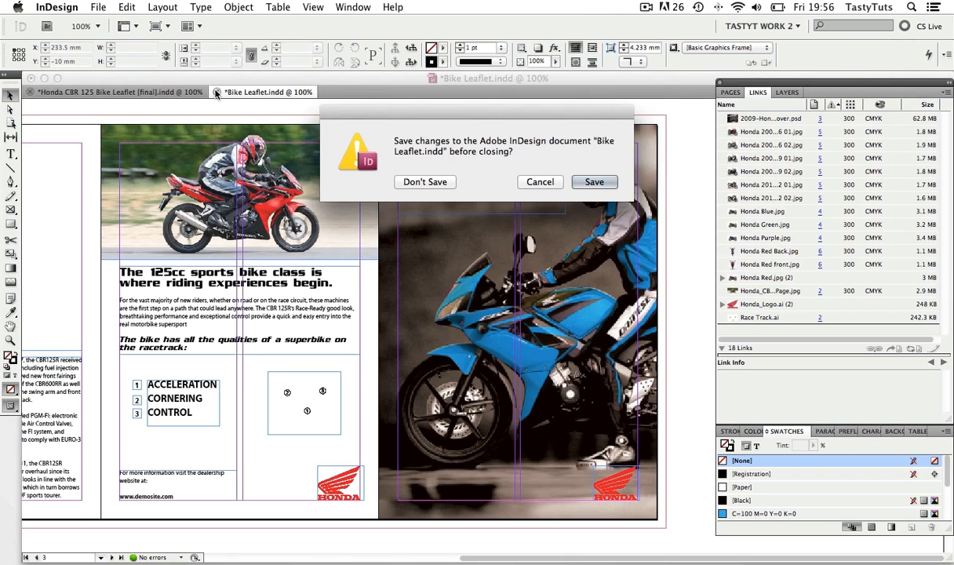
click(422, 182)
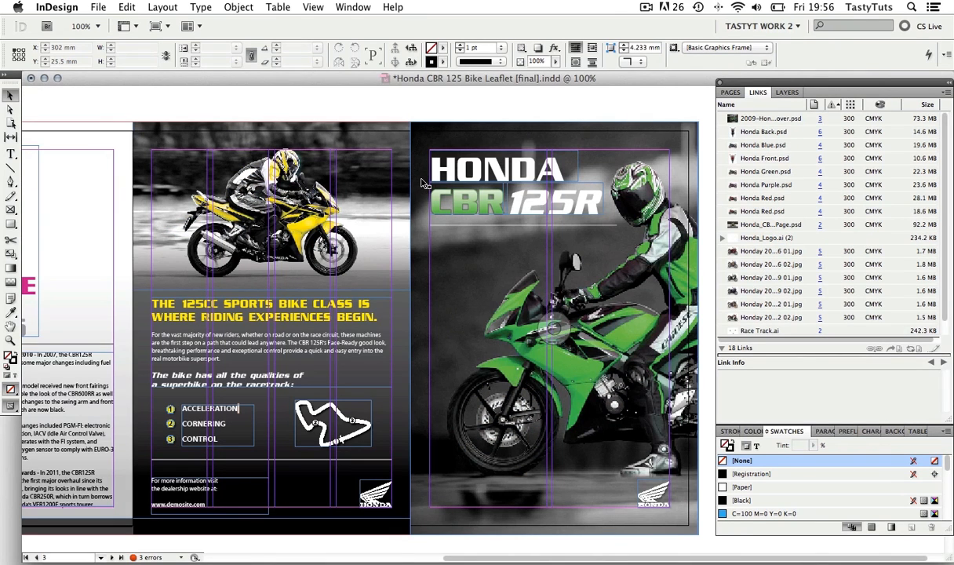
click(96, 8)
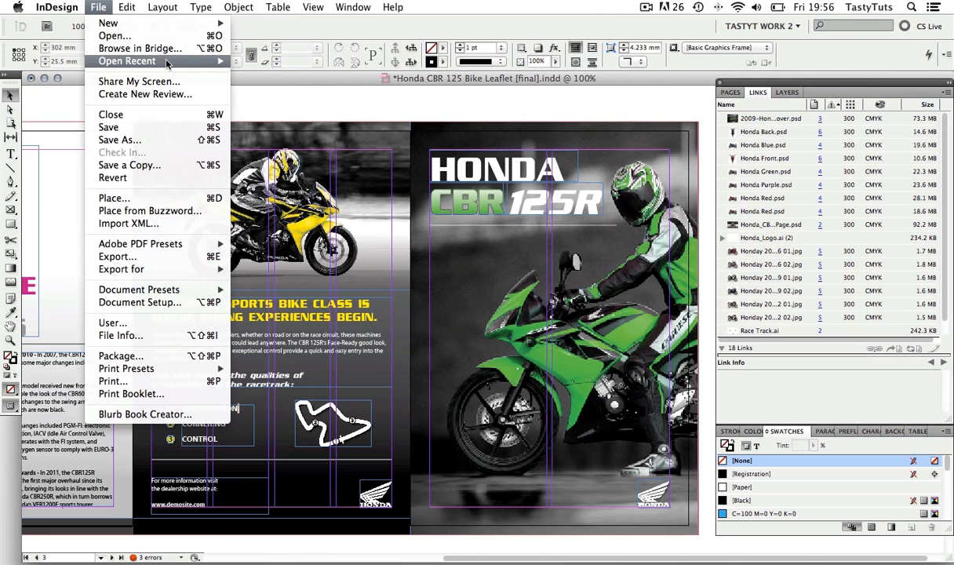
mouse_move(166, 62)
click(269, 62)
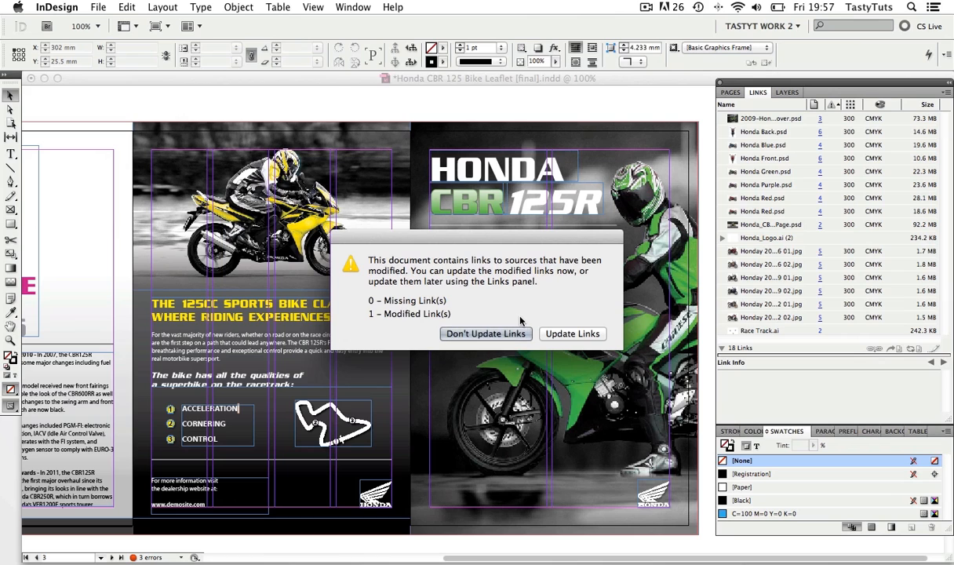
click(485, 333)
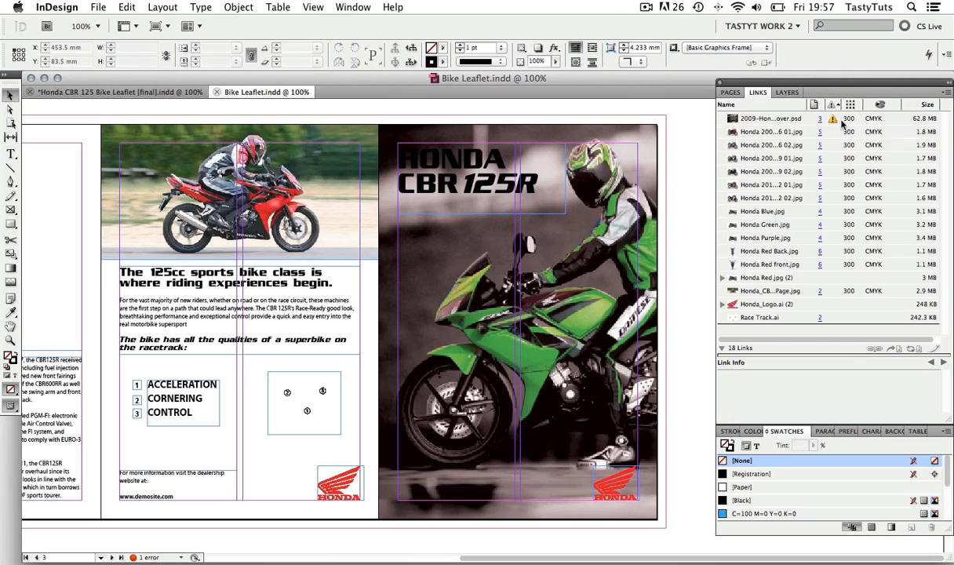
Step: Update the modified link of the cover PSD in the leaflet's list of linked files
scroll(842, 123, right, 1)
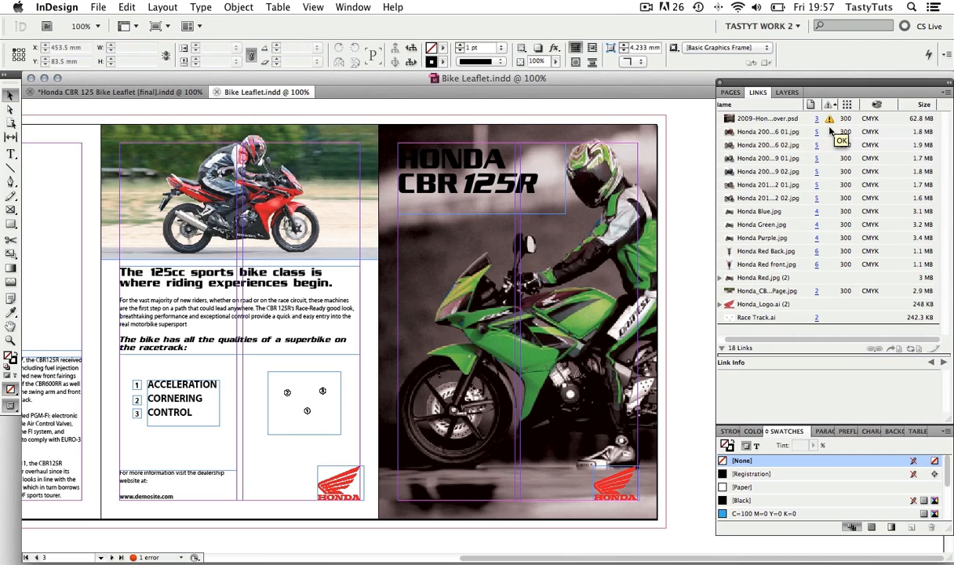
mouse_move(830, 122)
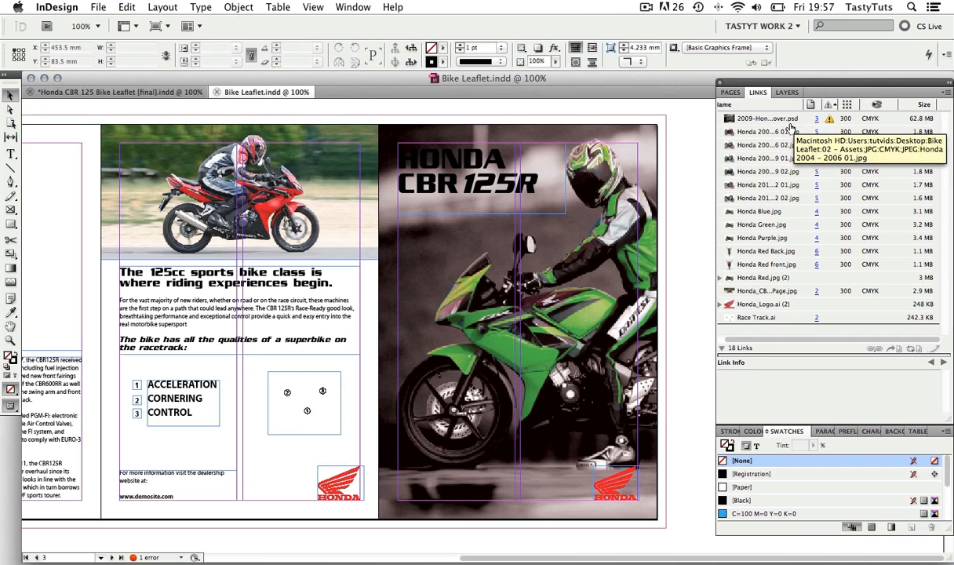
click(791, 124)
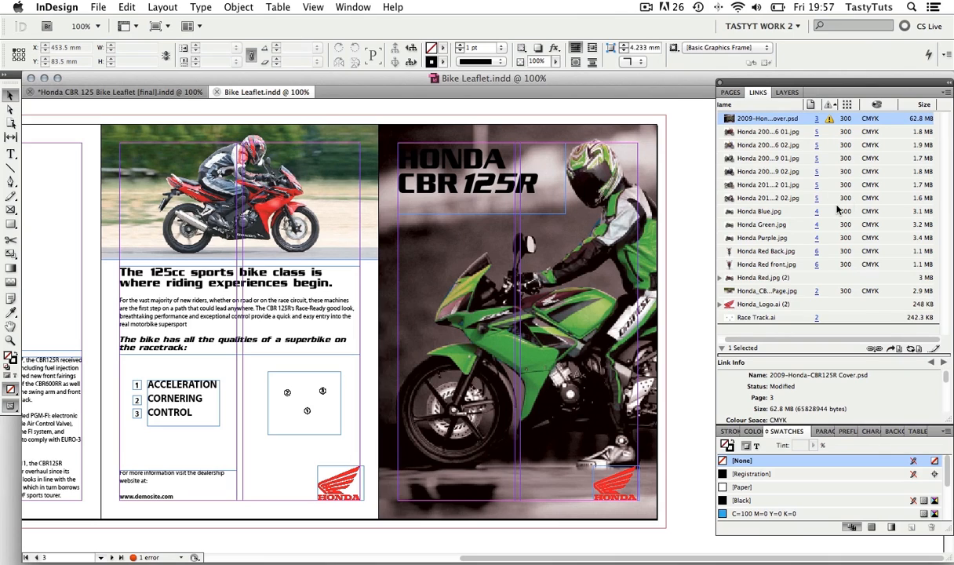
click(909, 350)
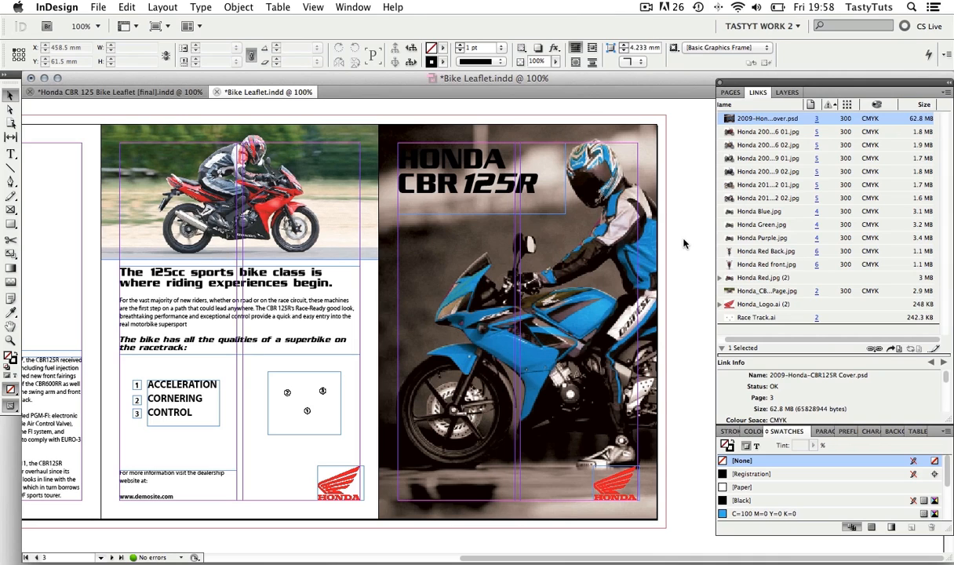
Step: Hide InDesign and move 2009-Honda-CBR125R Cover.psd out of the PSD folder onto the desktop
key(super+h)
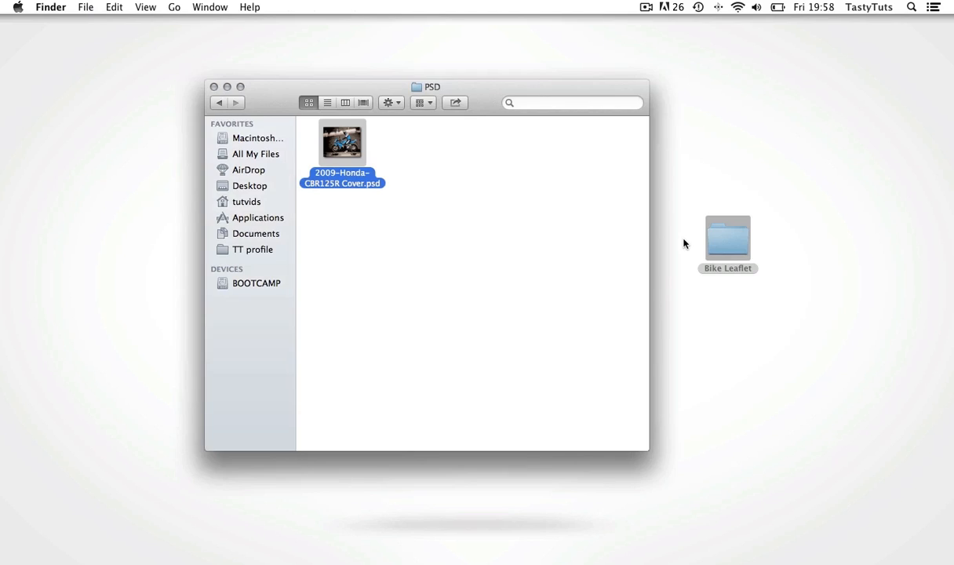
click(522, 152)
click(343, 141)
drag(340, 139, 716, 126)
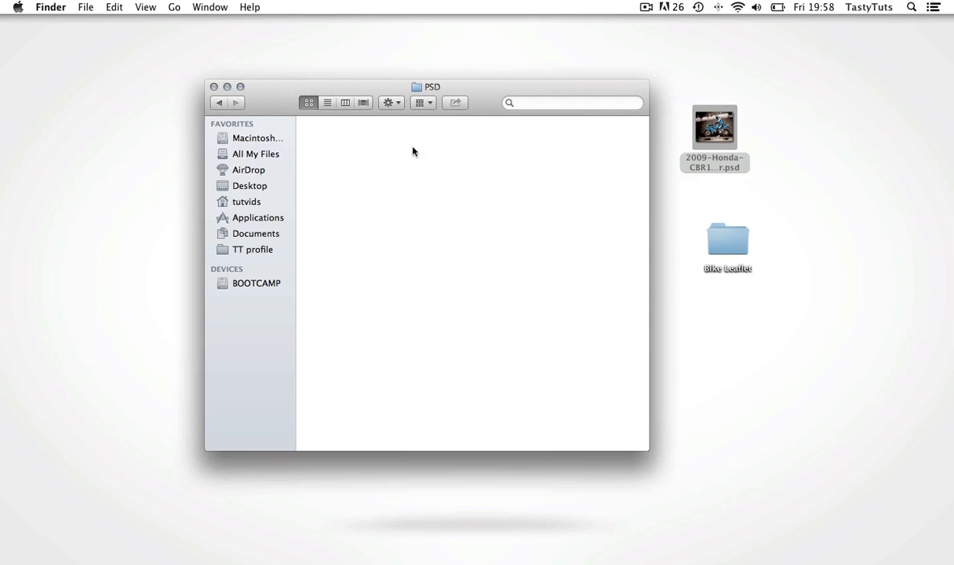
Step: Return to InDesign and inspect the cover PSD's link status and its available link options
key(super+Tab)
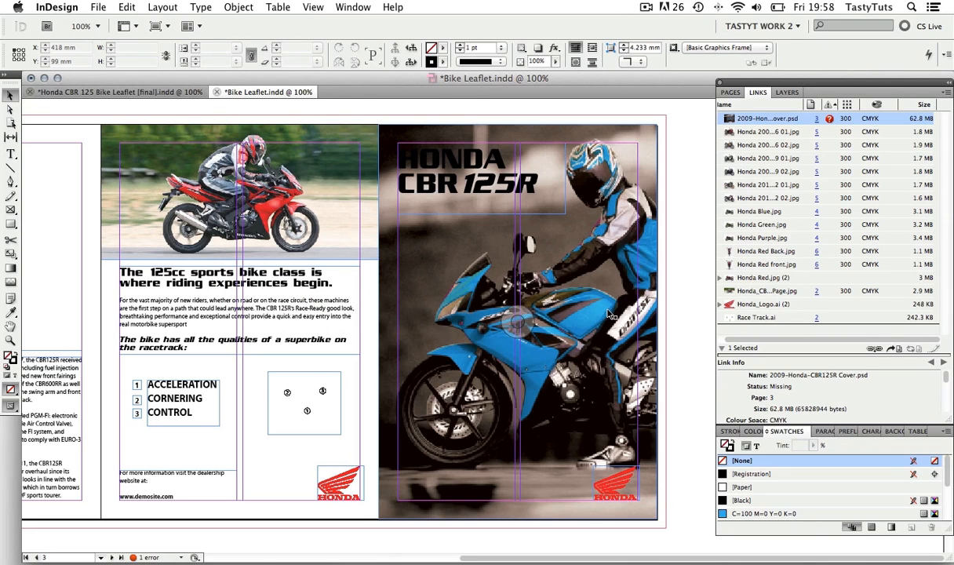
right_click(830, 125)
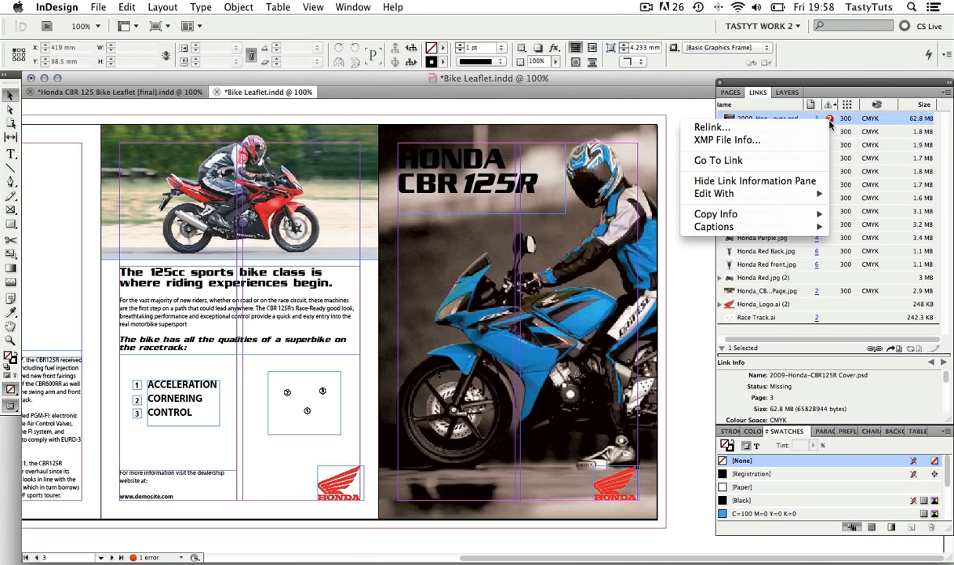
click(780, 116)
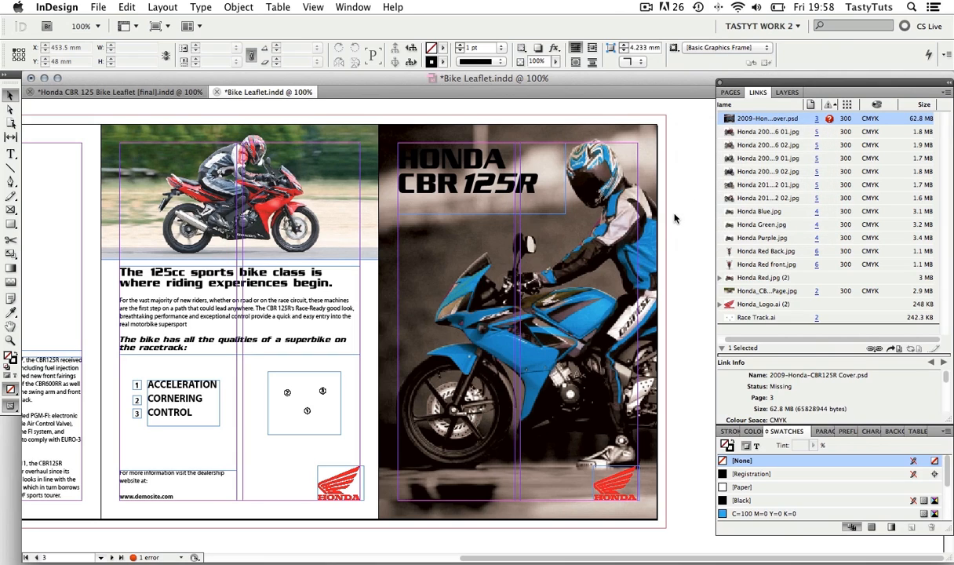
Step: Move the cover PSD from the desktop back into the PSD folder and return to InDesign
key(super+h)
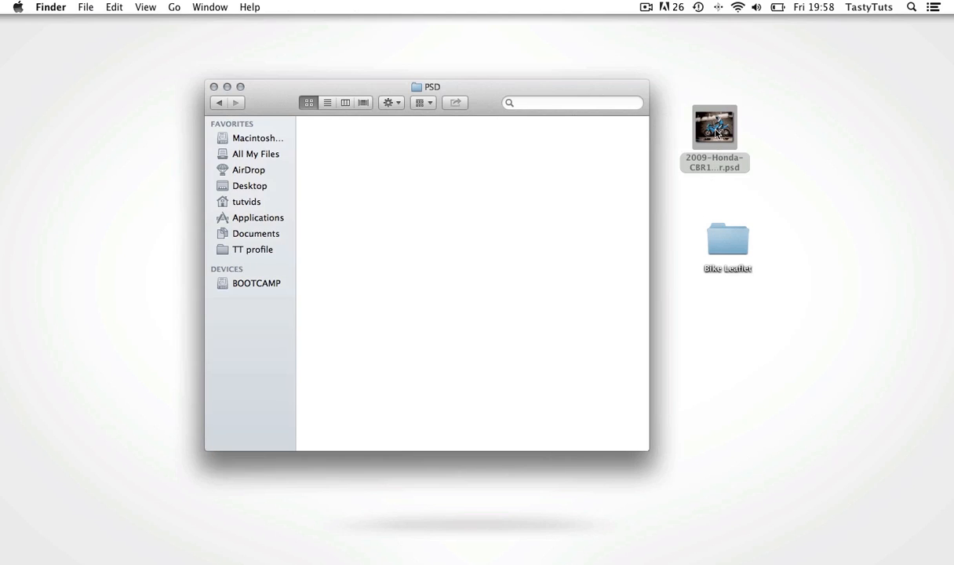
drag(714, 129, 361, 188)
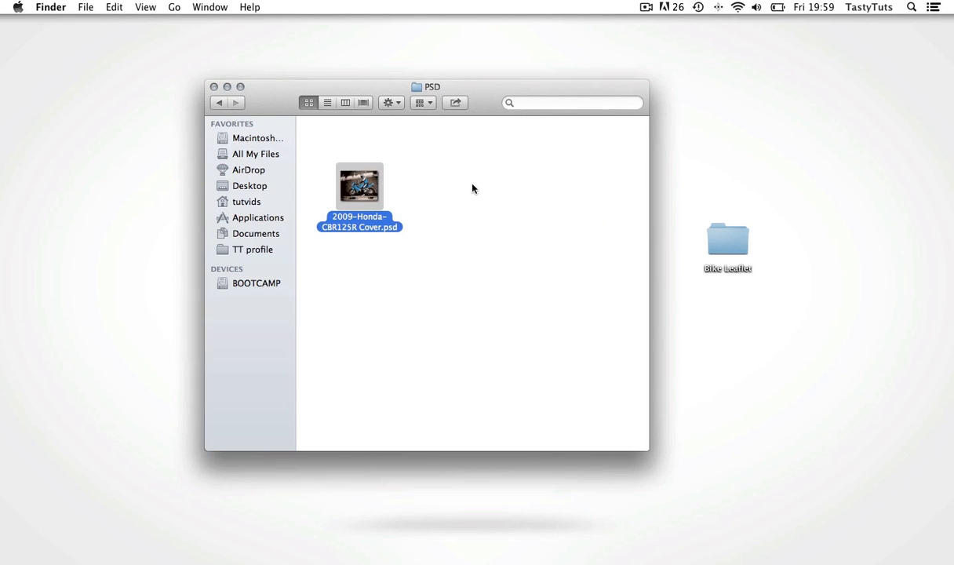
key(super+Tab)
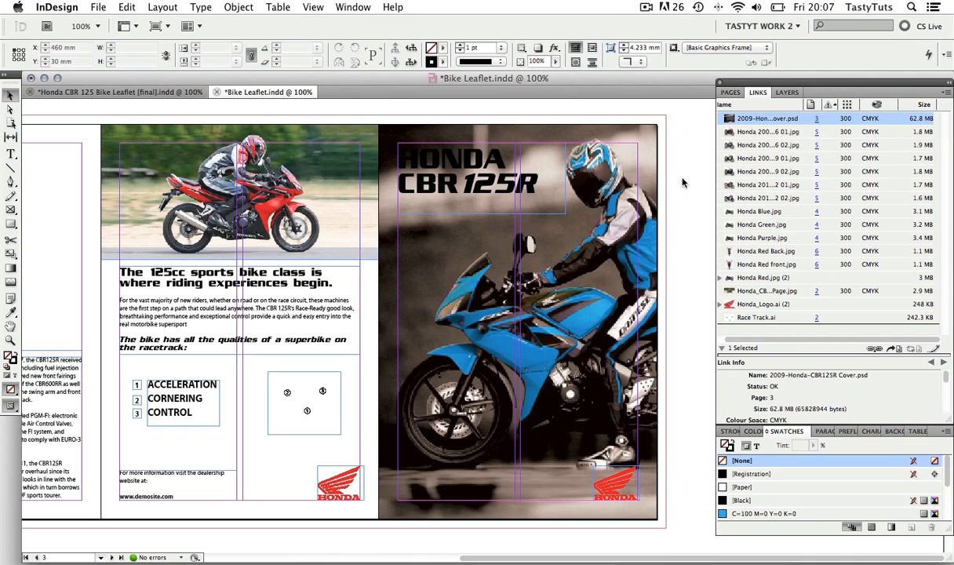
Step: Open the cover's linked Honda logo in Illustrator for editing and recolour the whole logo white
click(635, 481)
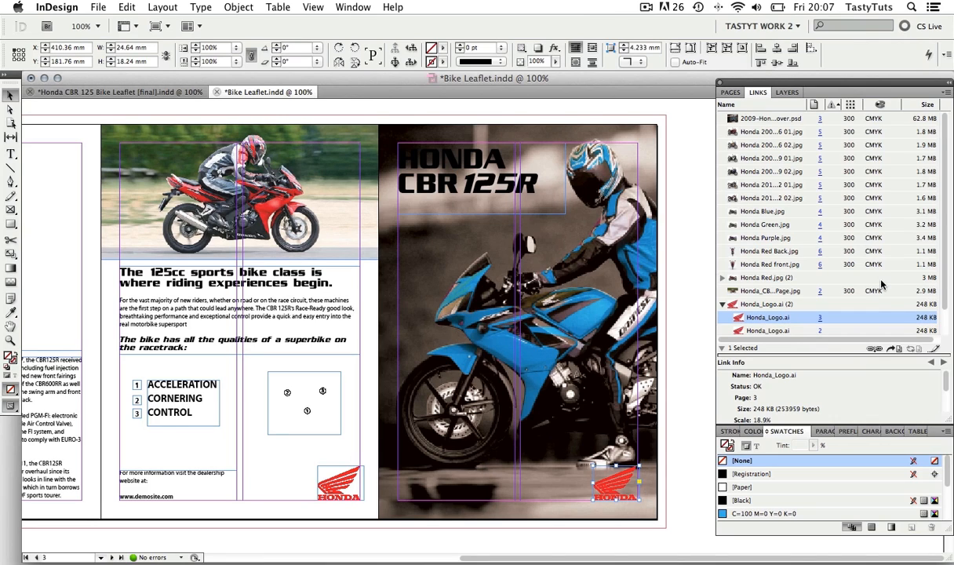
click(933, 350)
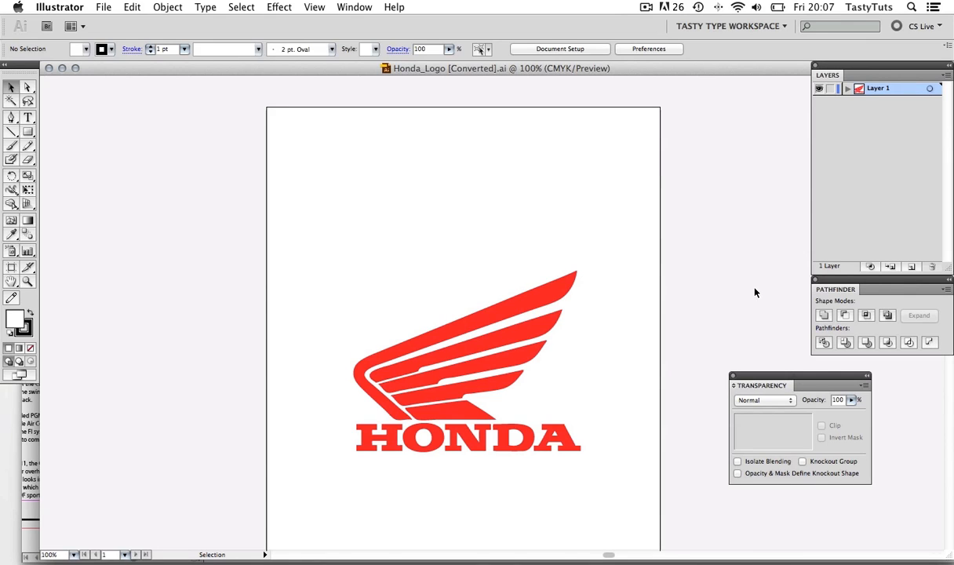
click(549, 290)
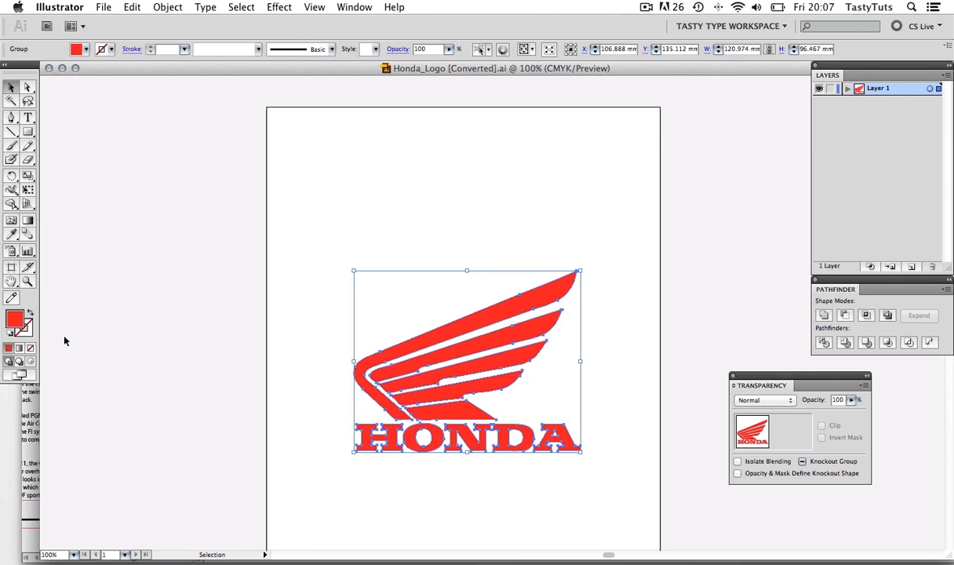
double_click(15, 316)
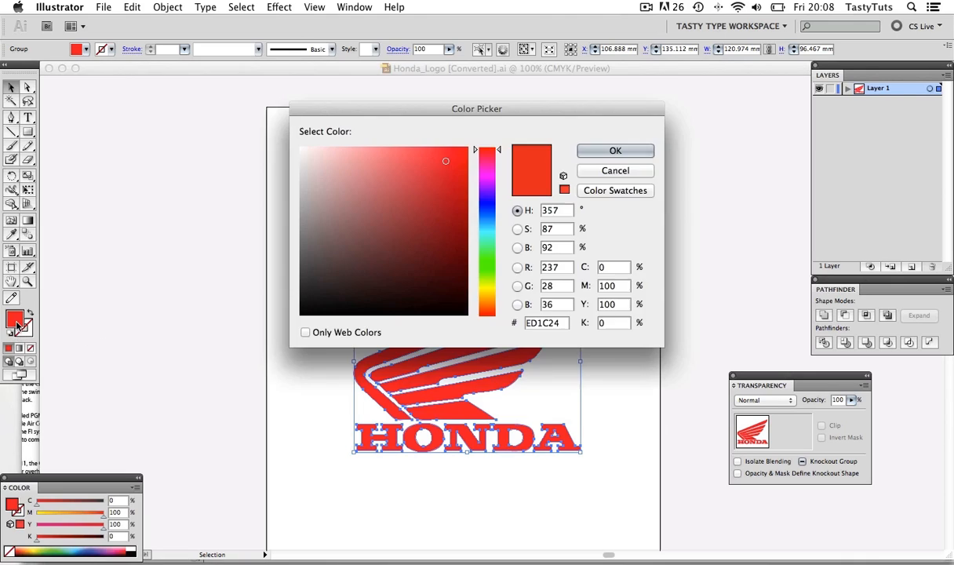
click(302, 149)
key(Return)
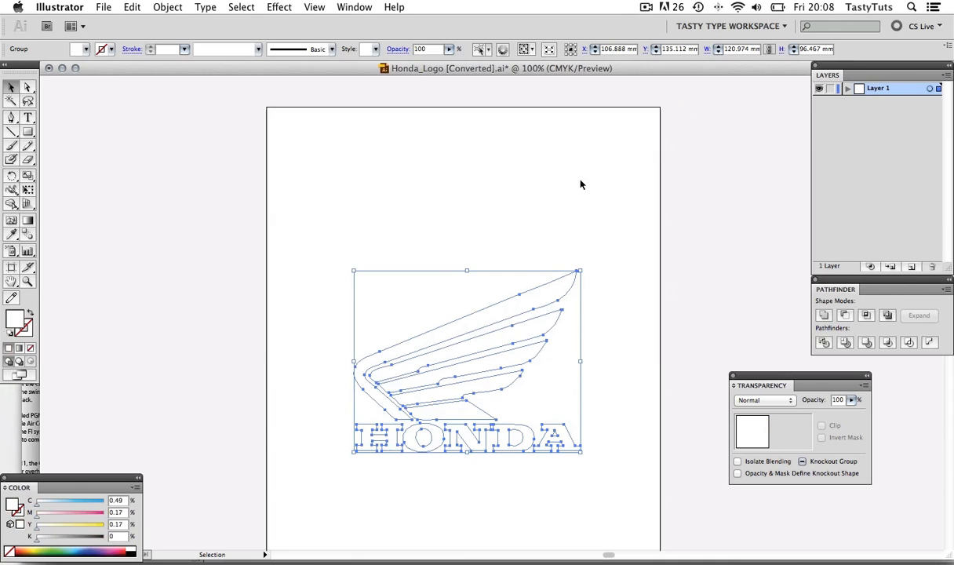
Step: Save the white logo as Honda_Logo.ai in the AI folder, choosing a legacy Illustrator version, and return to InDesign
key(super+shift+s)
text(Honda_Logo.ai)
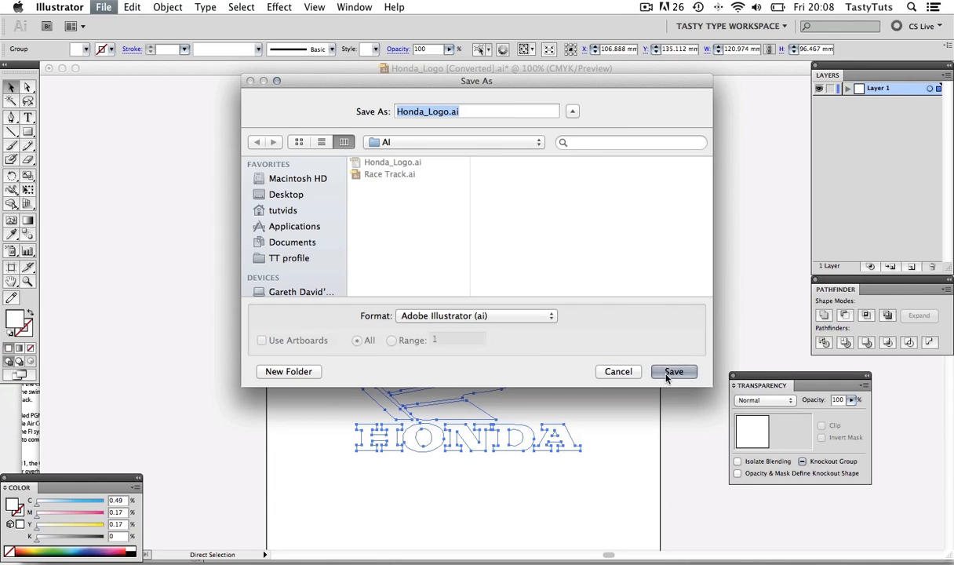
click(671, 372)
click(372, 85)
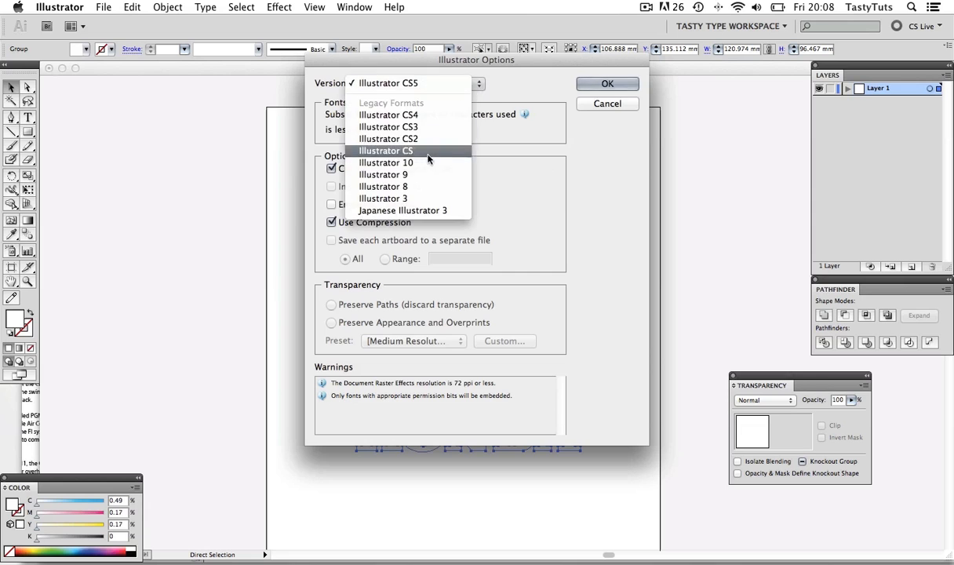
click(361, 189)
click(606, 85)
key(super+Tab)
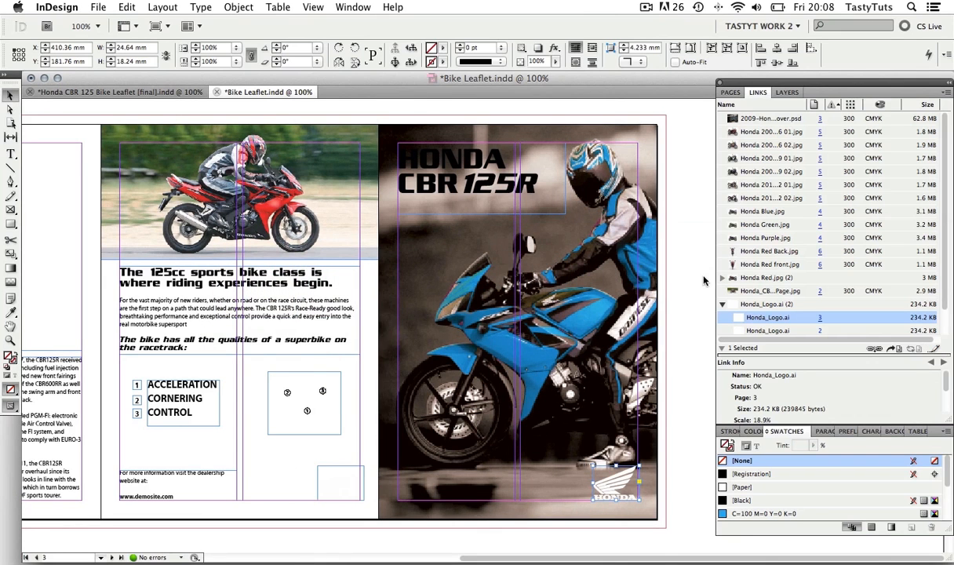
Step: Inspect the Honda logo on the cover and back page, and compare them with the final leaflet document
click(697, 281)
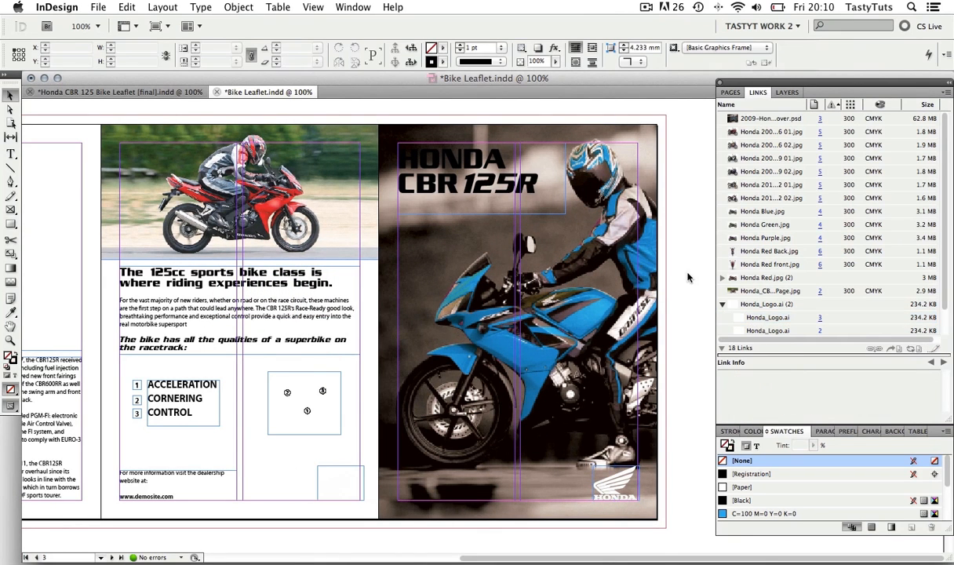
click(625, 476)
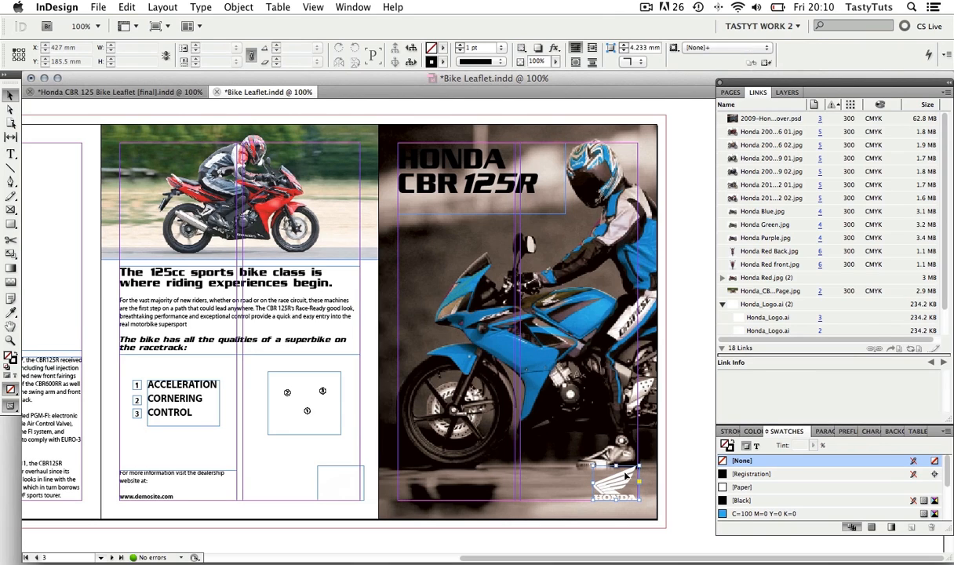
click(337, 471)
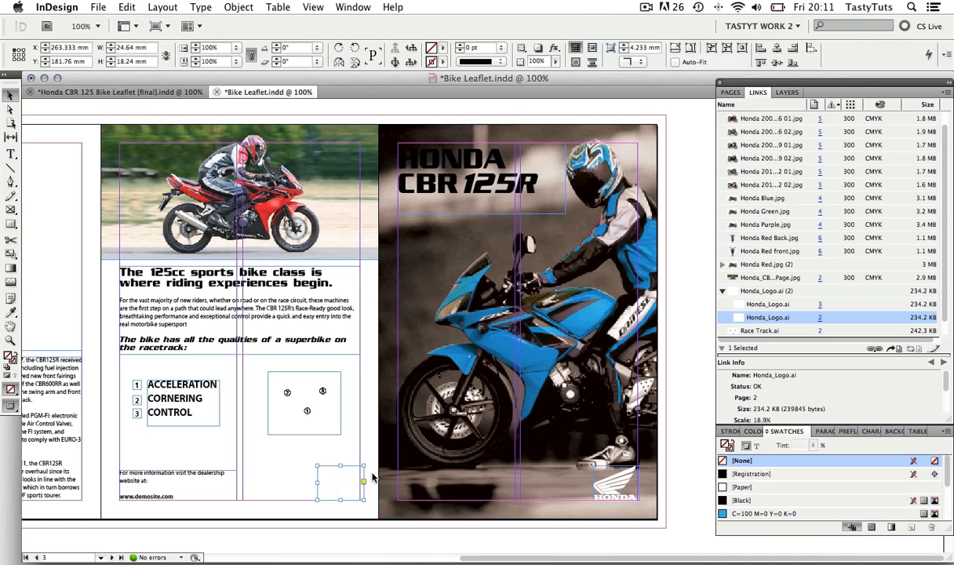
drag(295, 360, 452, 368)
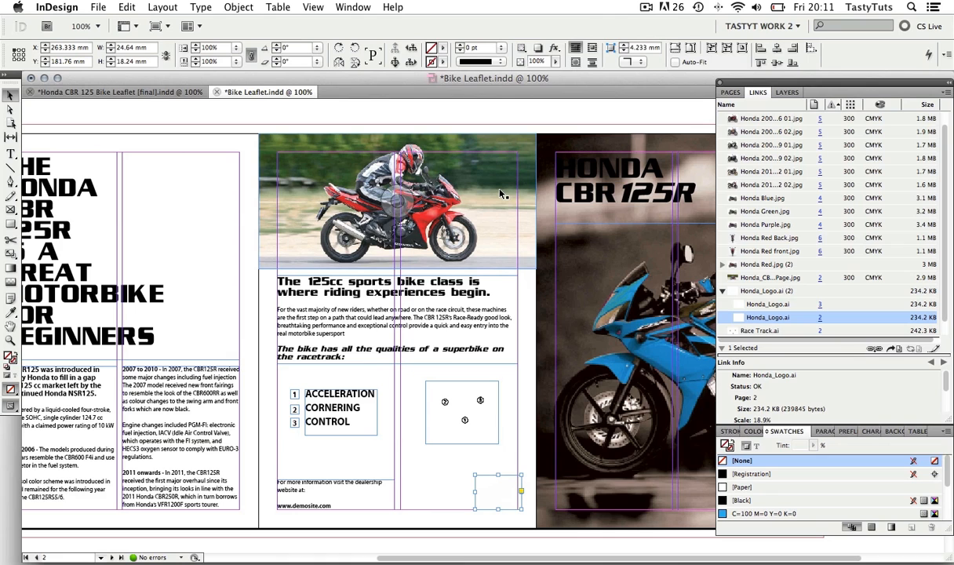
click(147, 93)
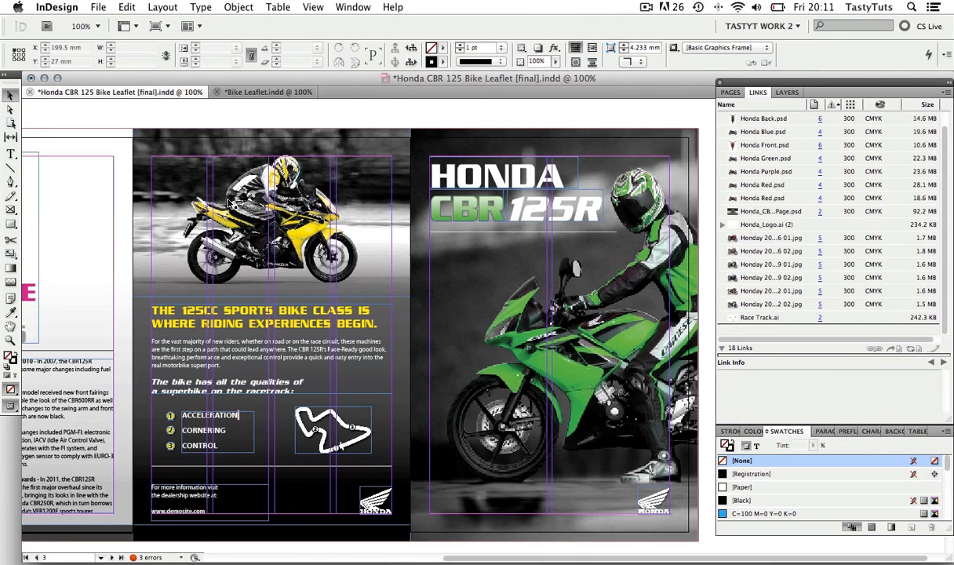
drag(290, 227, 488, 224)
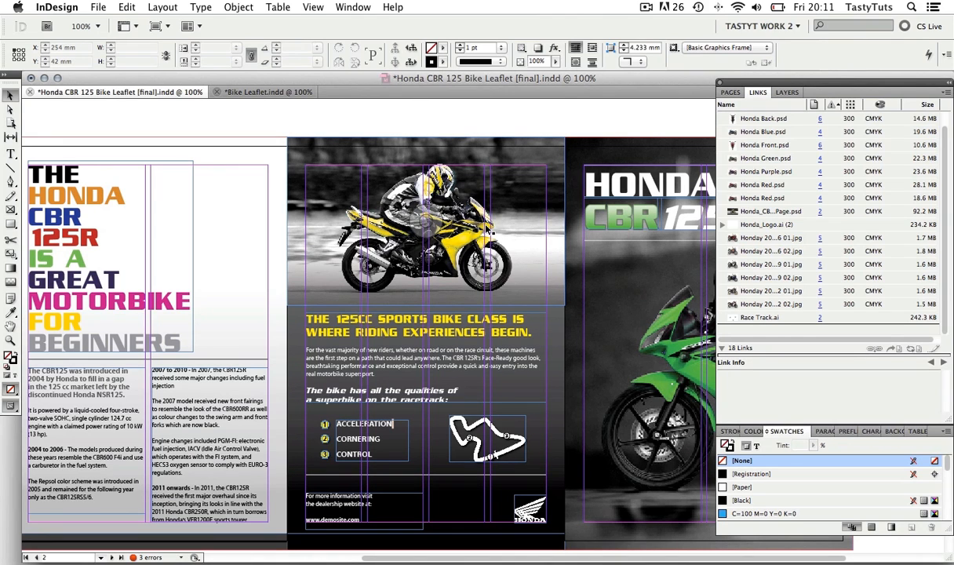
click(259, 92)
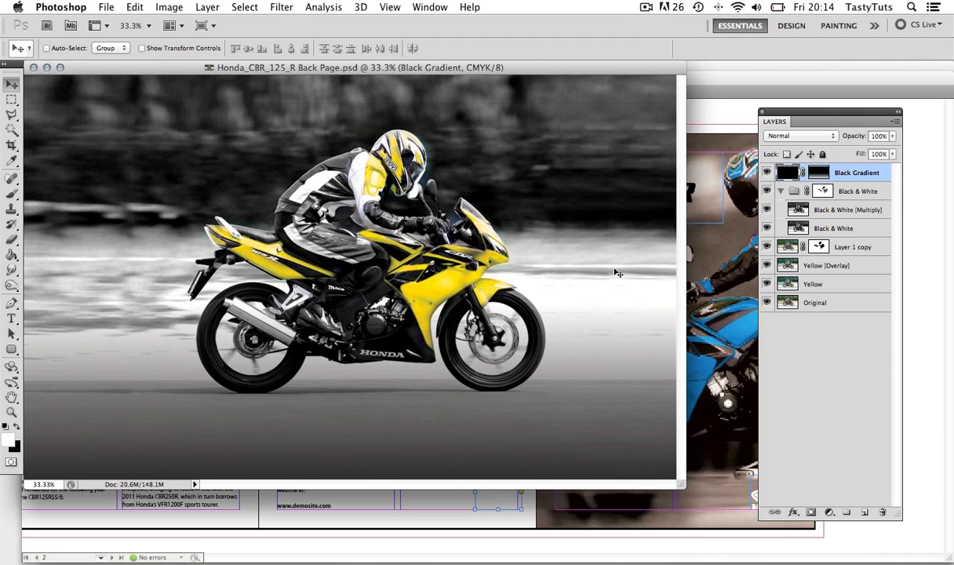
Step: Save Honda_CBR_125_R Back Page.psd from Photoshop into the Bike Leaflet's 02 - Assets PSD folder, close it, and switch to InDesign
key(super+shift+s)
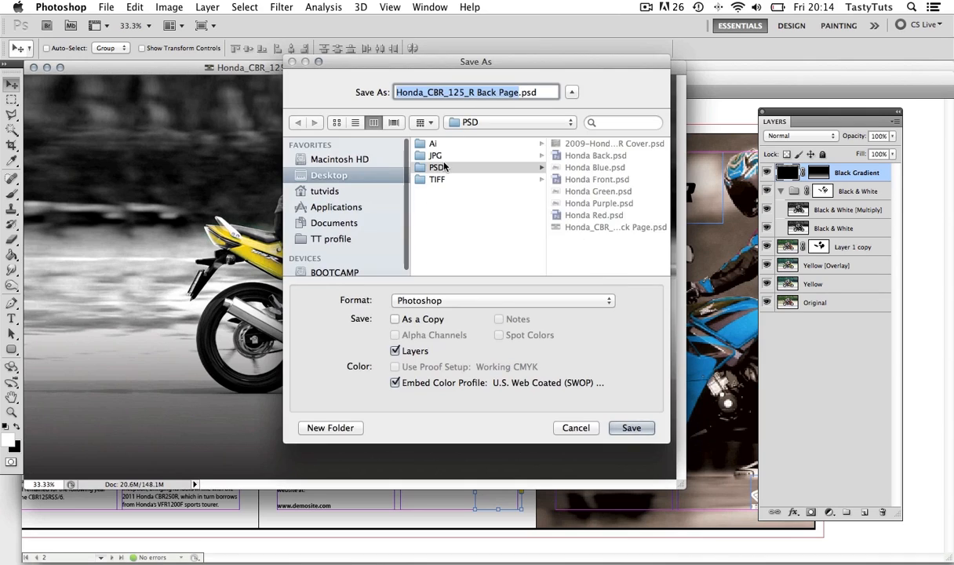
click(328, 175)
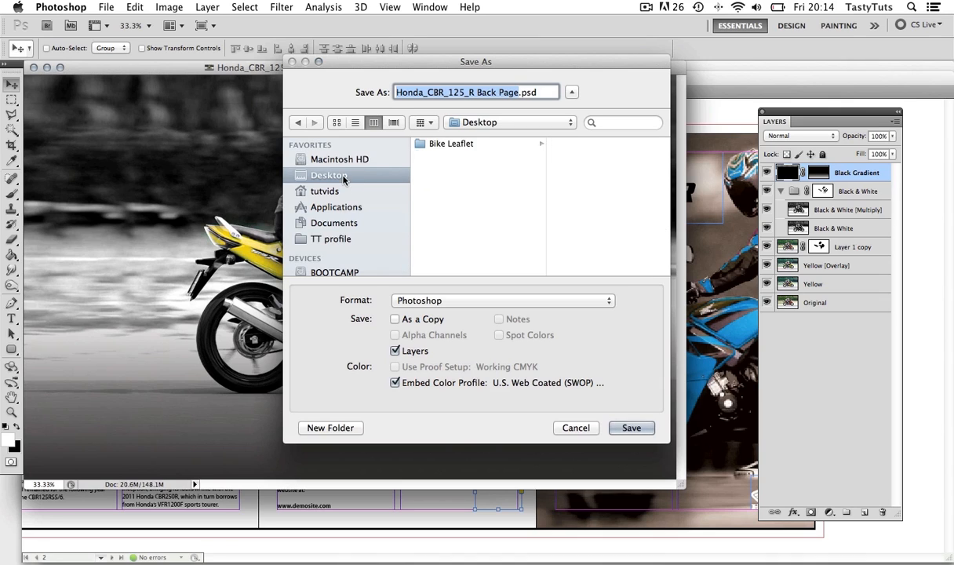
click(452, 146)
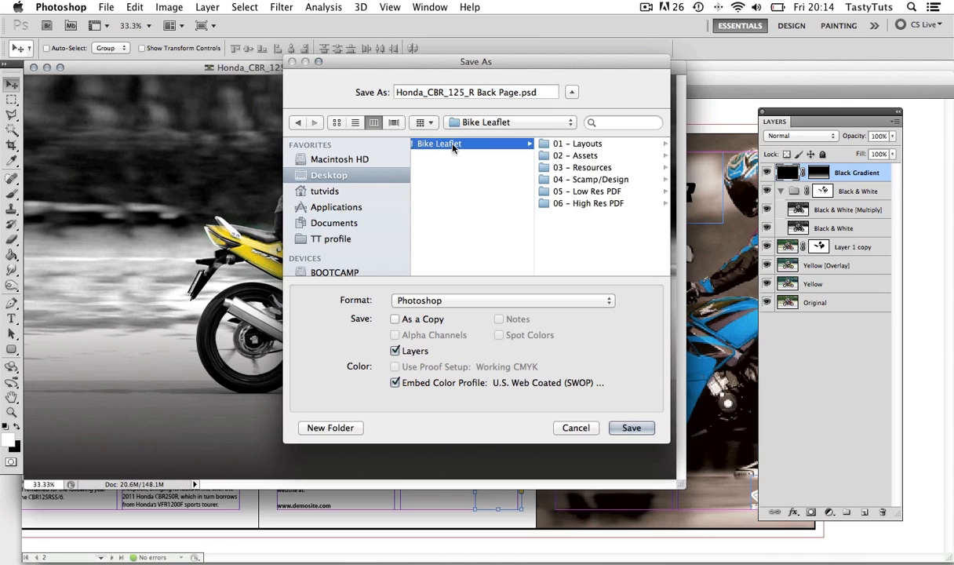
click(571, 156)
click(565, 193)
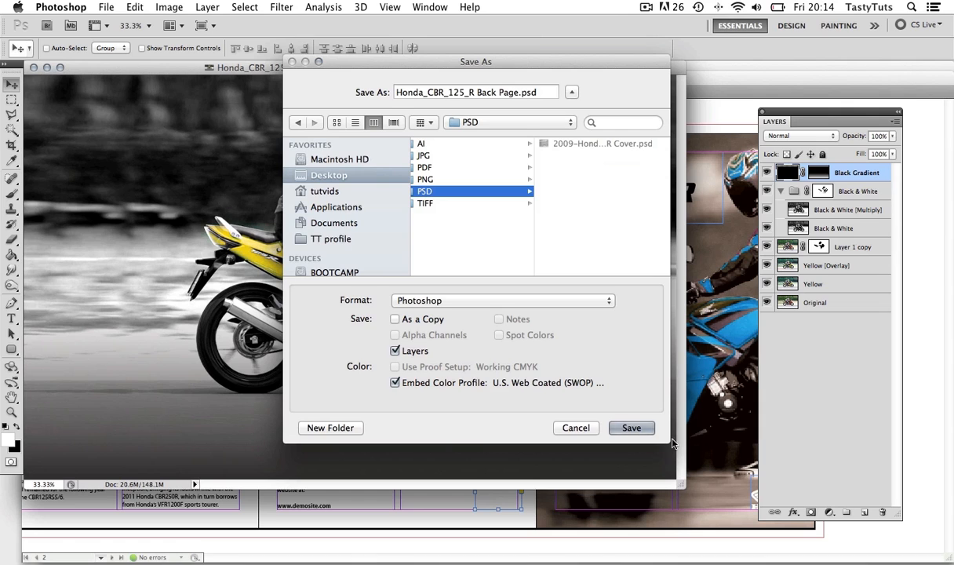
click(634, 429)
click(606, 243)
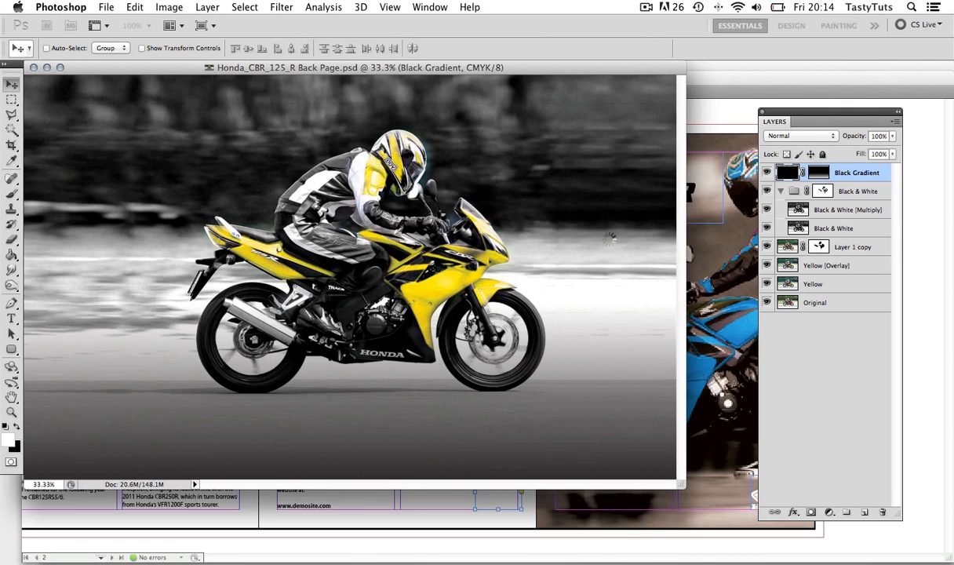
key(super+w)
key(super+Tab)
key(super+Tab)
key(super+Tab)
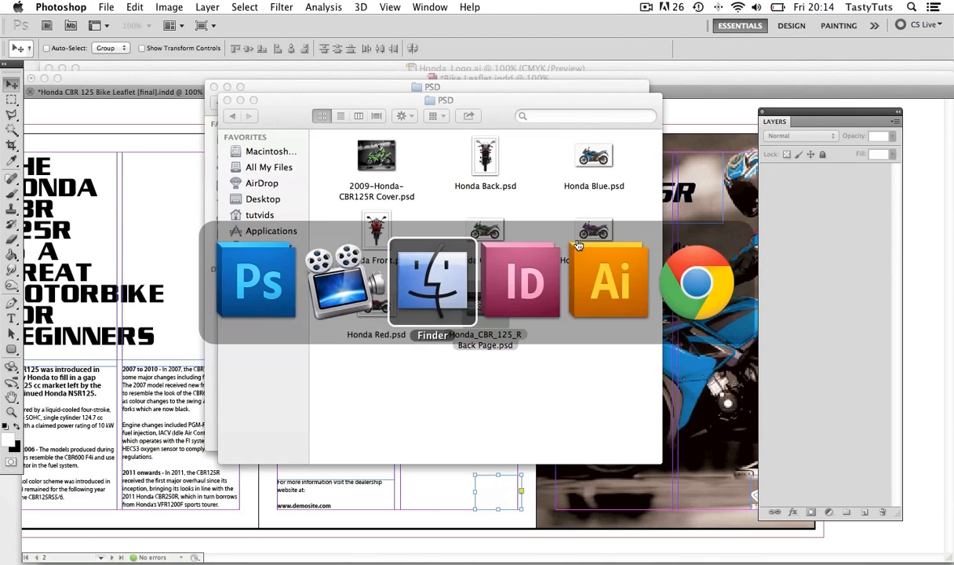
Step: Replace the back page's red bike photo by placing Honda_CBR_125_R Back Page.psd from the 02 - Assets PSD folder
click(489, 230)
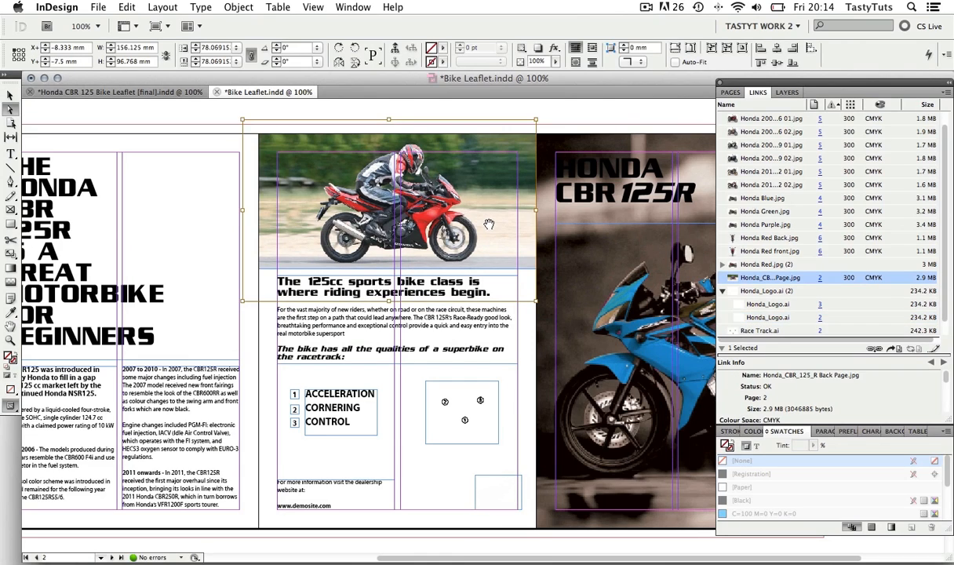
key(super+d)
click(385, 64)
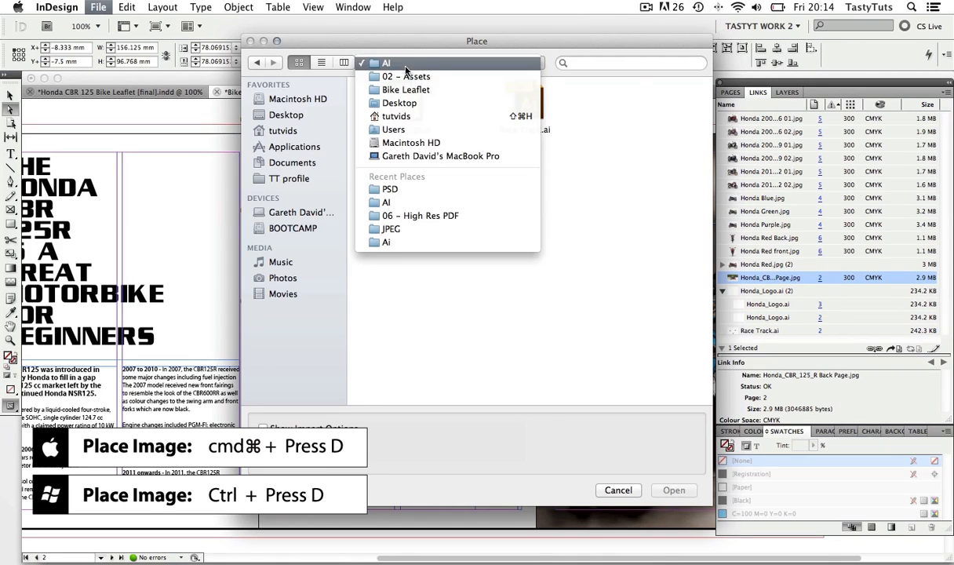
click(387, 78)
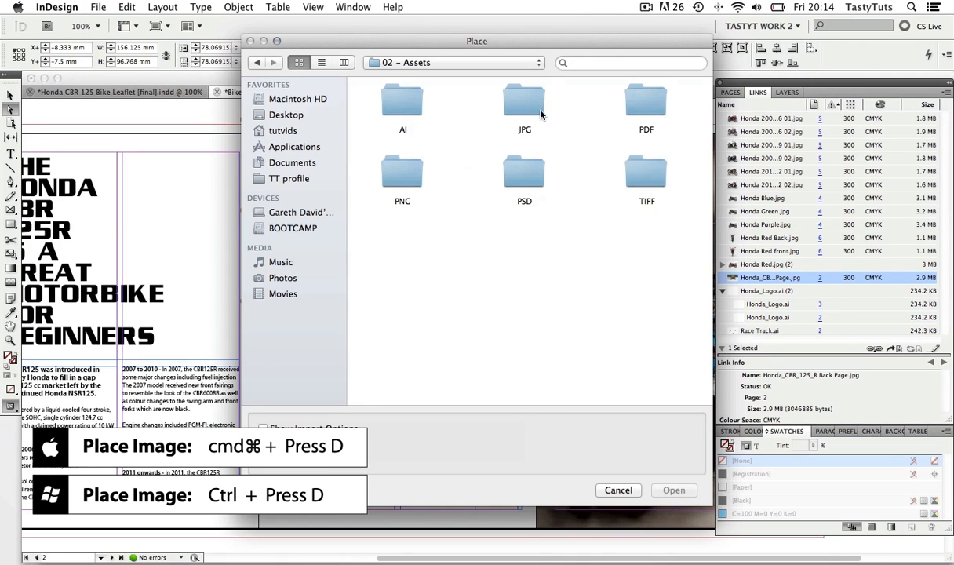
double_click(524, 169)
click(516, 100)
double_click(516, 101)
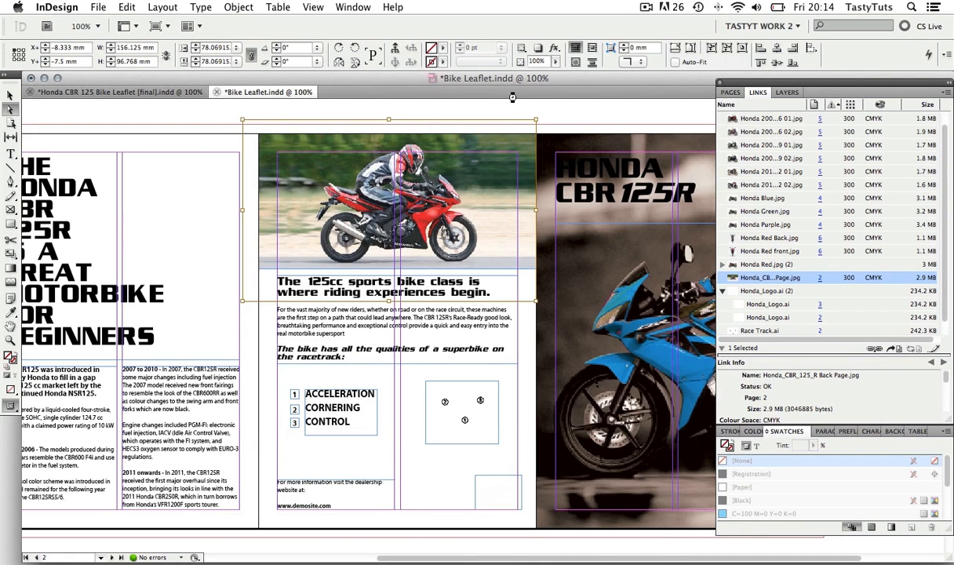
mouse_move(540, 554)
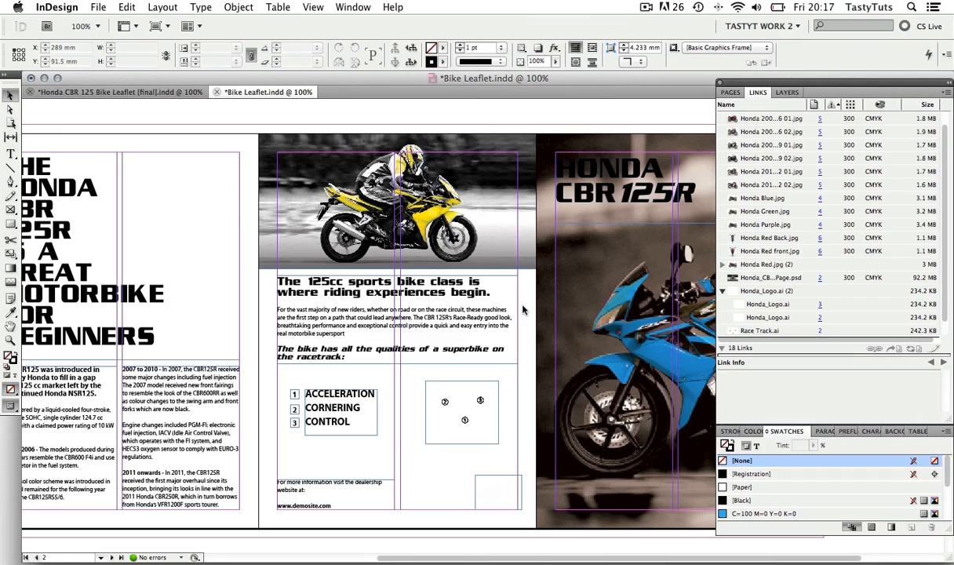
Step: Examine the bike photos in The CBR125R Series column of the inside spread at 300% magnification
scroll(471, 324, down, 10)
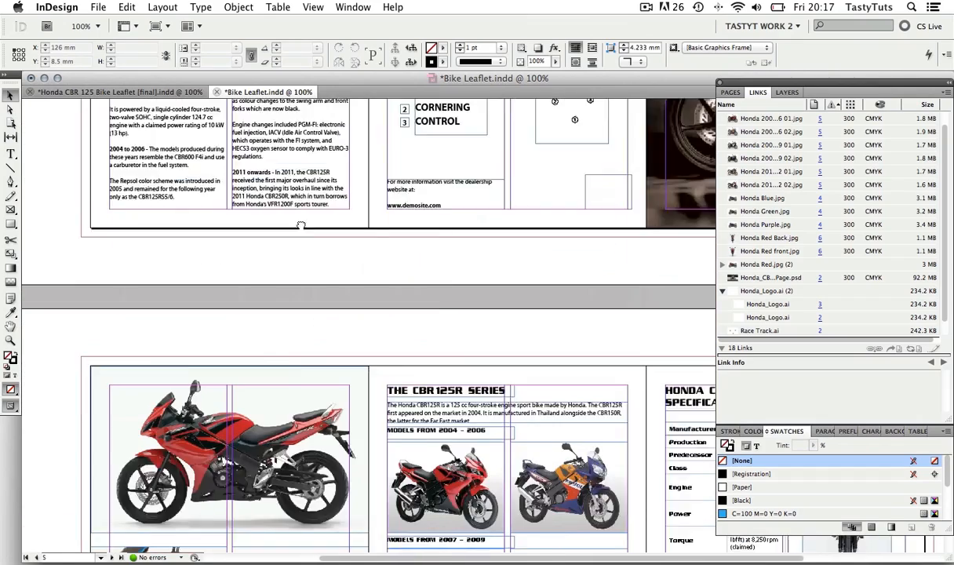
scroll(405, 338, down, 5)
scroll(313, 345, up, 3)
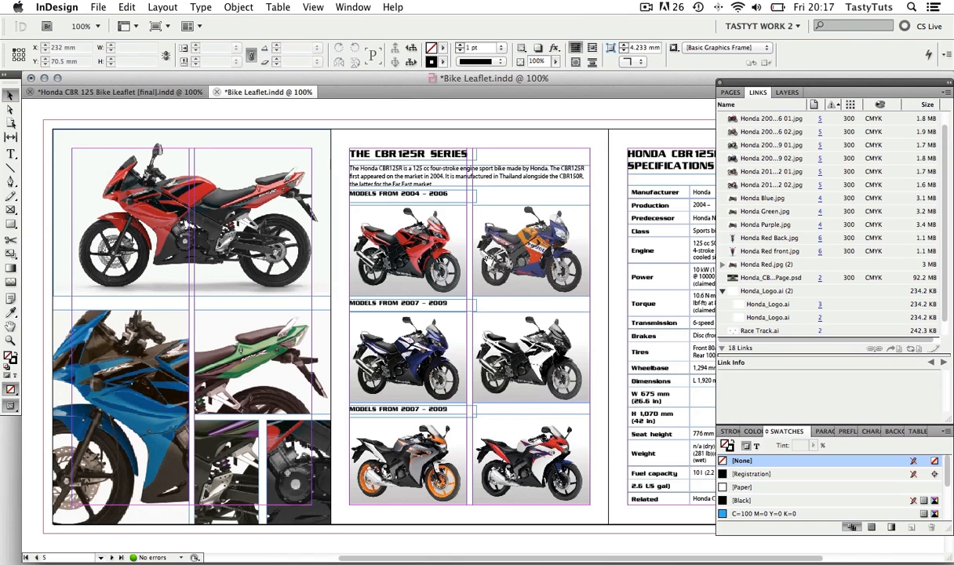
drag(490, 261, 431, 258)
key(z)
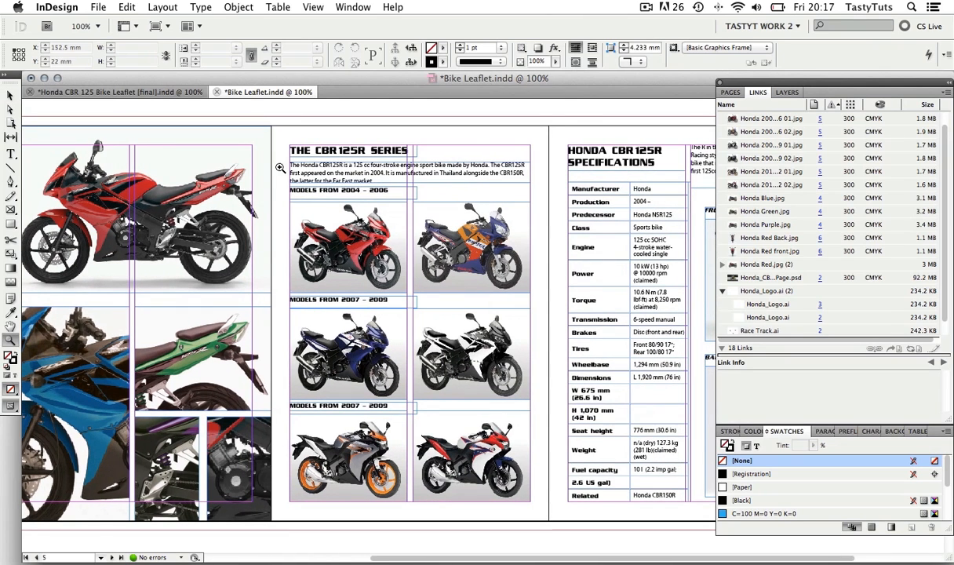
drag(264, 158, 527, 504)
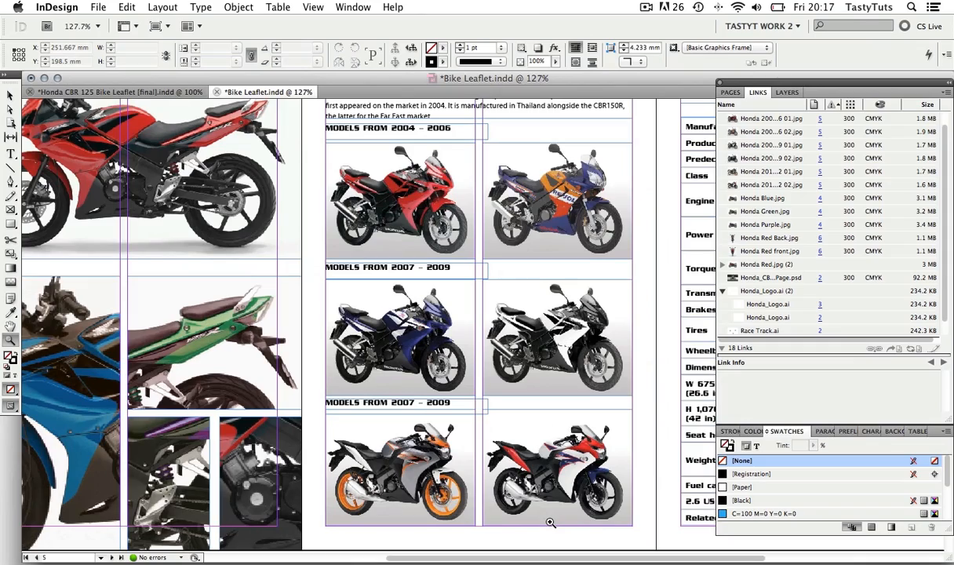
click(484, 274)
click(463, 294)
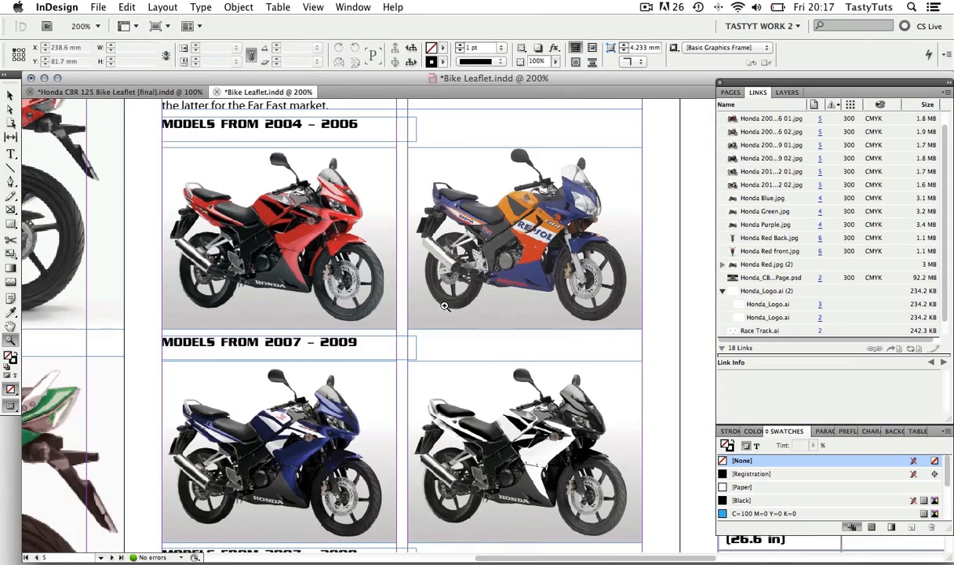
drag(413, 268, 414, 301)
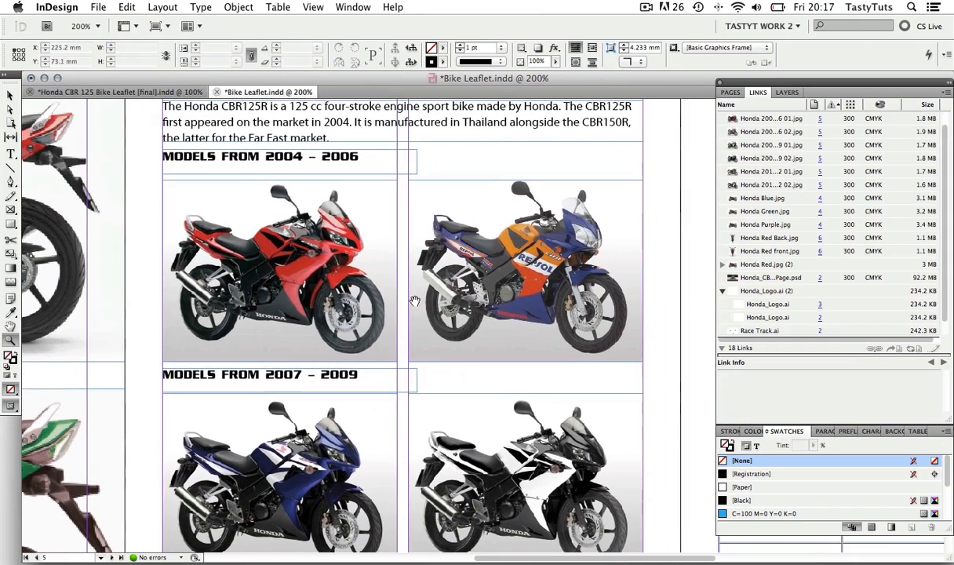
click(415, 301)
drag(496, 302, 482, 332)
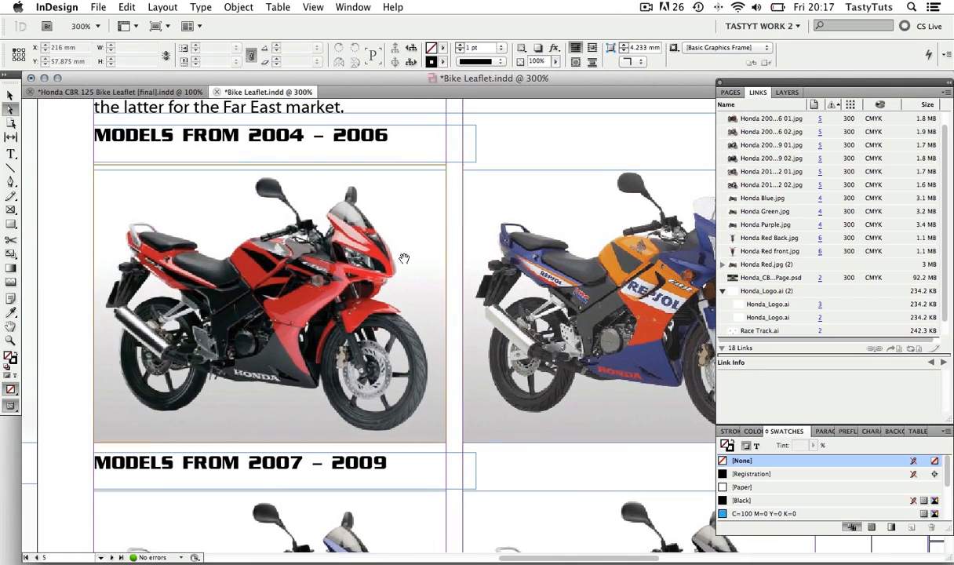
Step: Compare the red bike photo under Models from 2004 – 2006 in Bike Leaflet with the same photo in the final leaflet document
key(a)
click(357, 259)
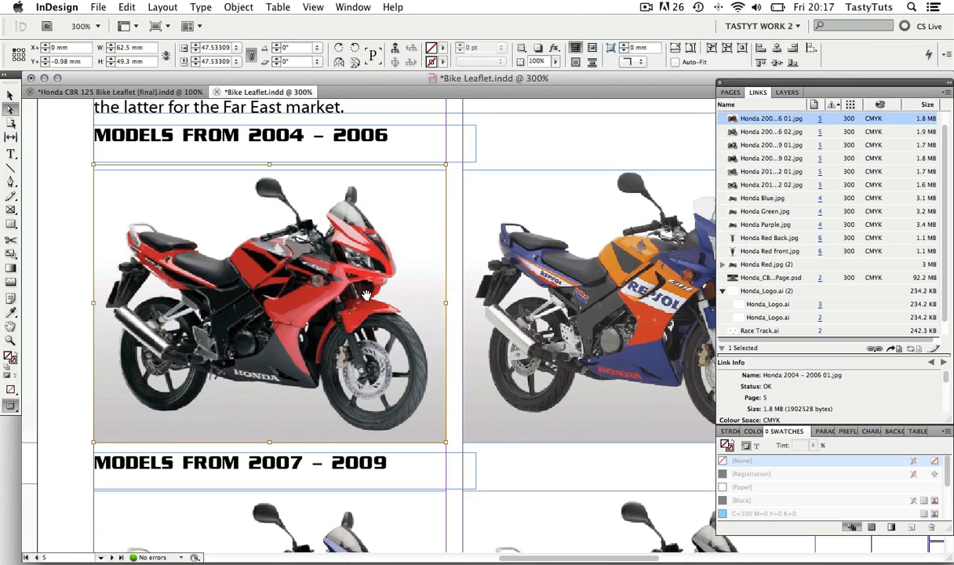
click(117, 93)
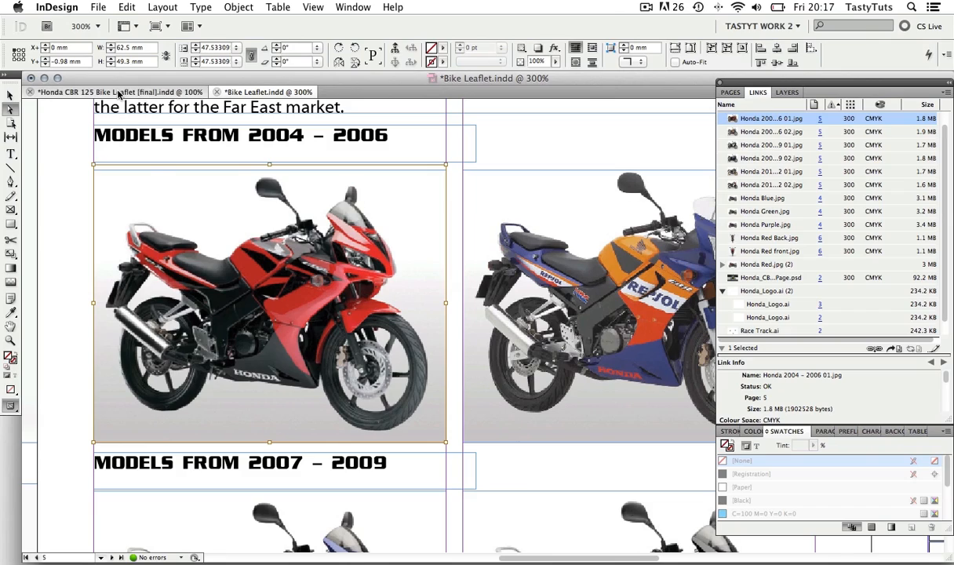
scroll(386, 318, down, 10)
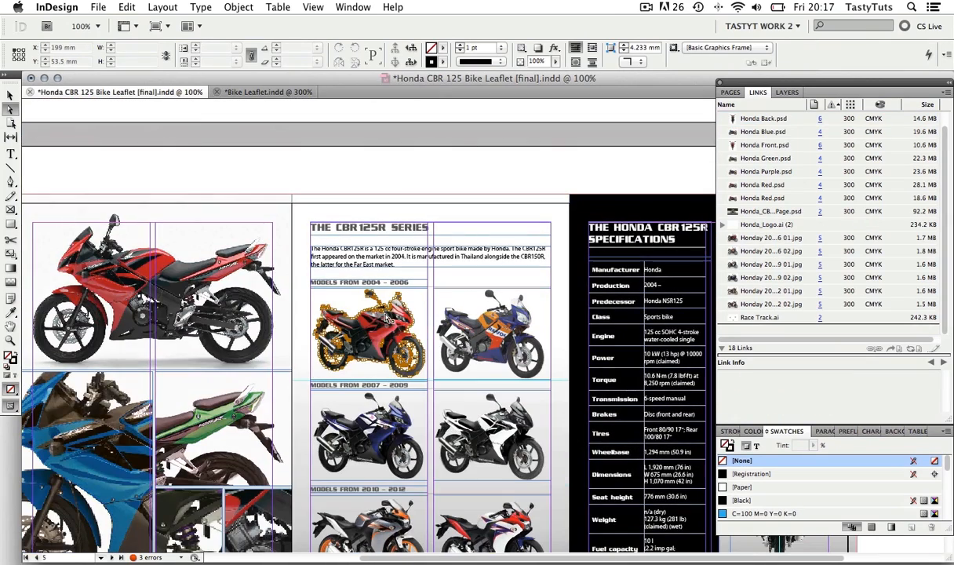
key(z)
drag(300, 274, 445, 395)
scroll(394, 351, right, 4)
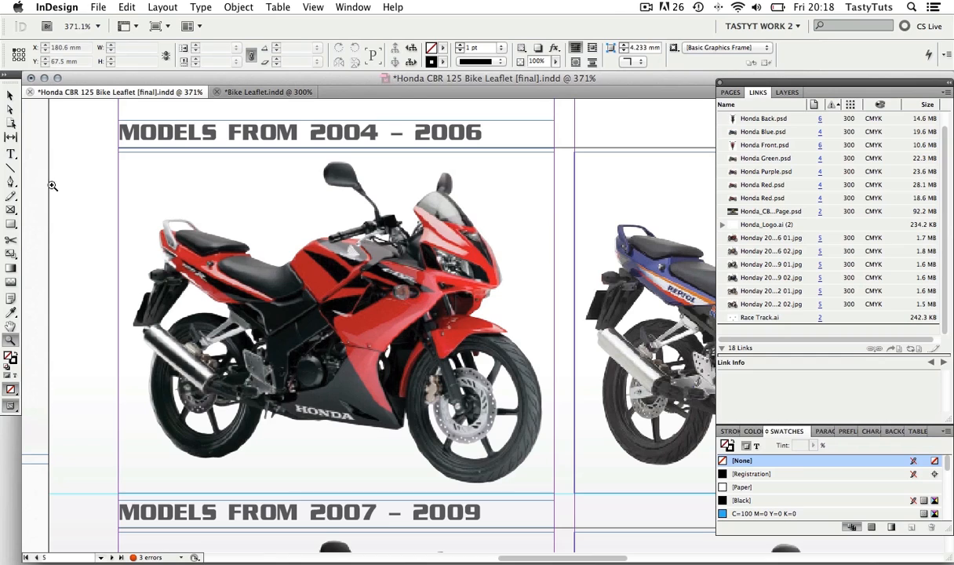
Step: Examine the cut-out outline around the red 2004 – 2006 bike in the final leaflet
click(10, 95)
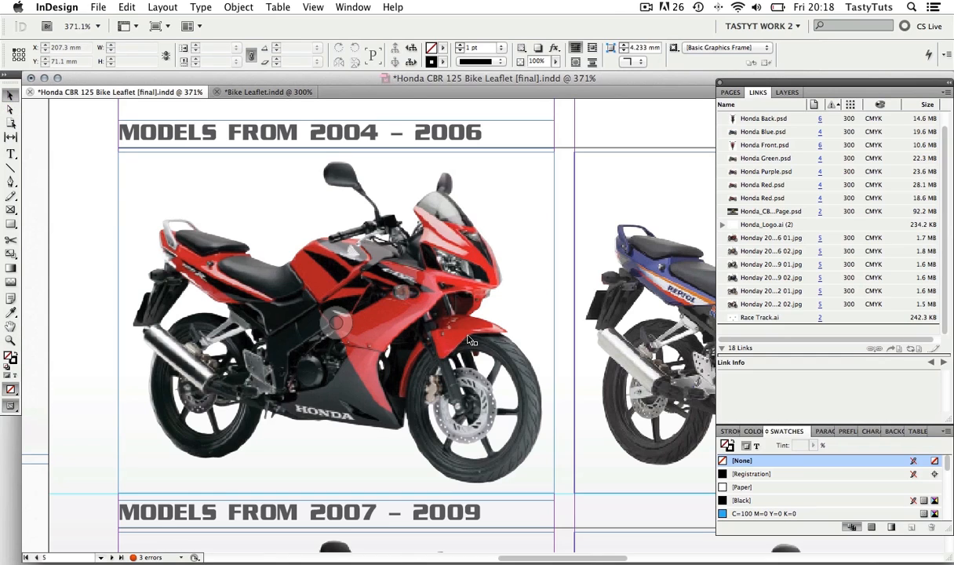
key(a)
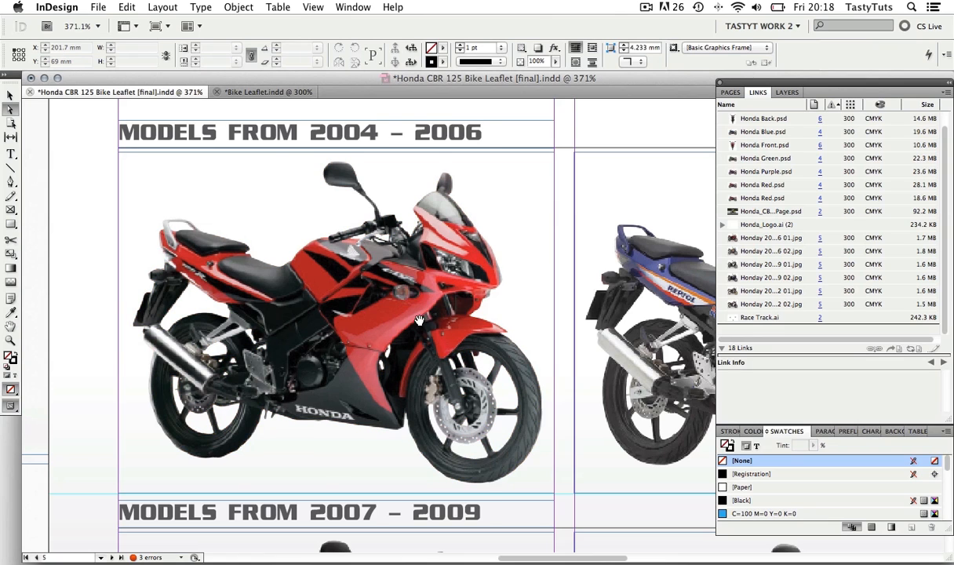
scroll(234, 323, right, 3)
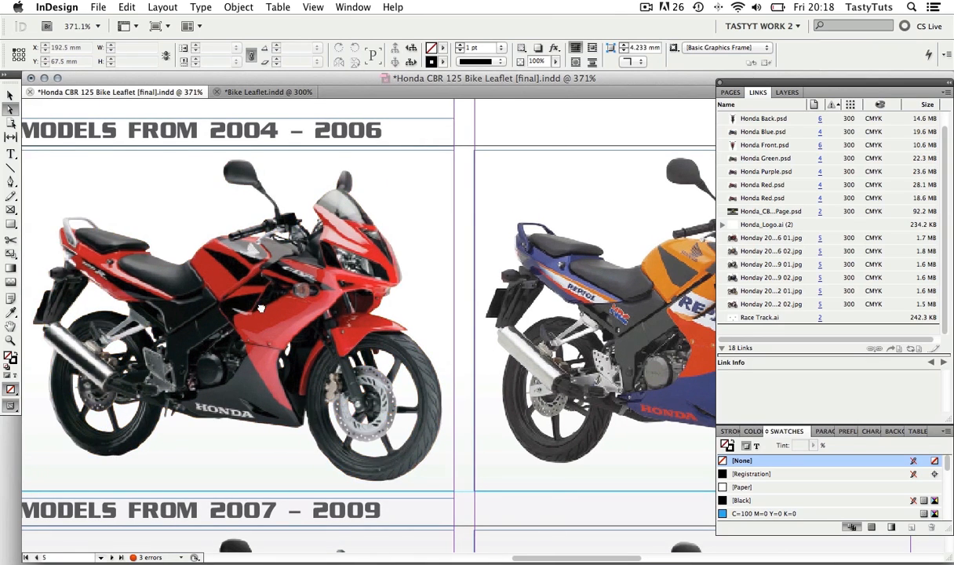
drag(284, 314, 353, 312)
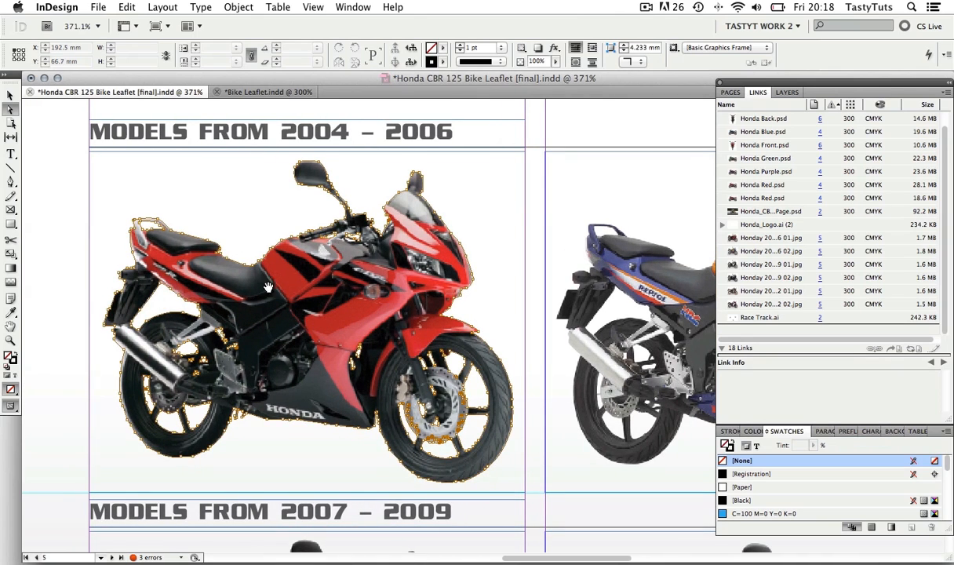
click(63, 200)
Step: Fill the frame of the red 2004 – 2006 bike photo with the C=100 M=0 Y=0 K=0 swatch
click(10, 96)
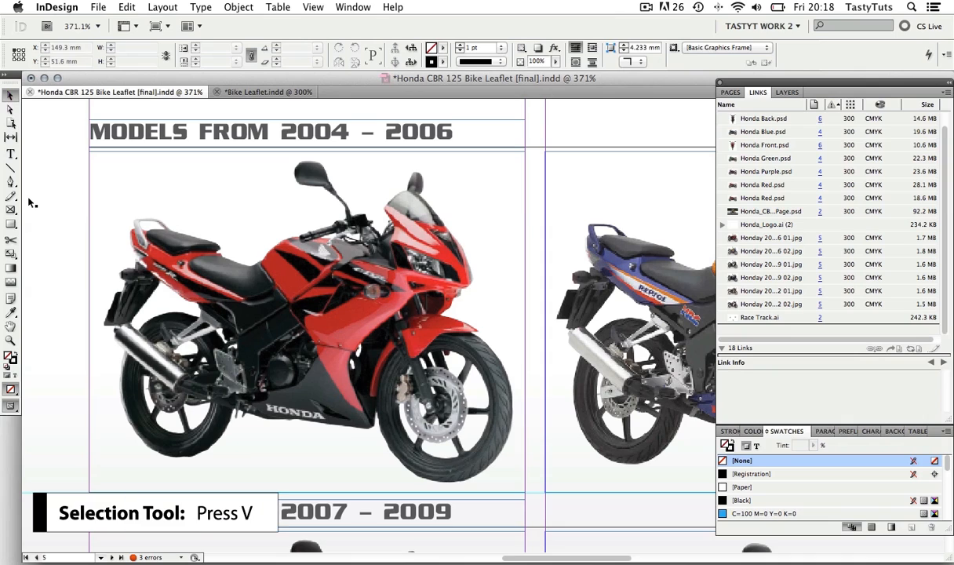
click(325, 251)
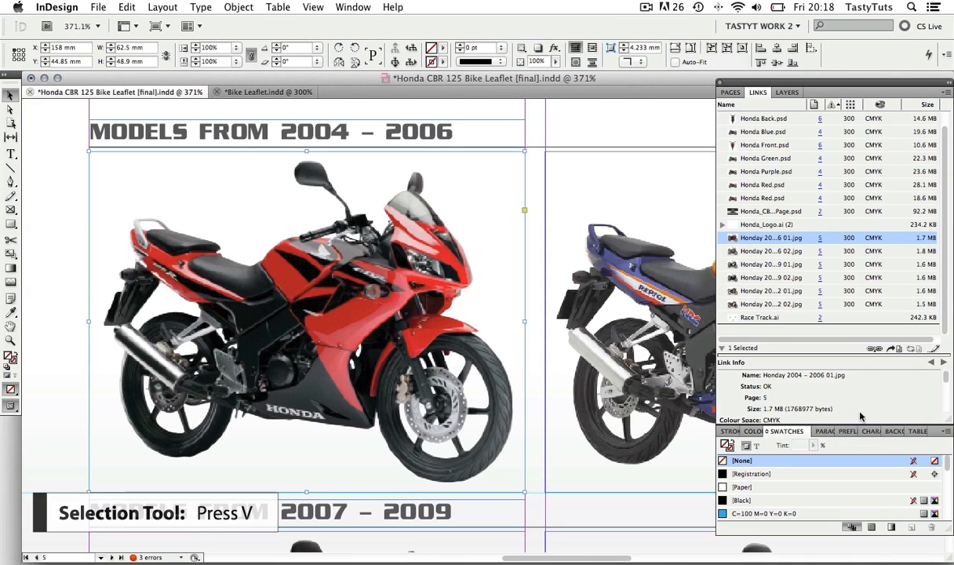
click(749, 514)
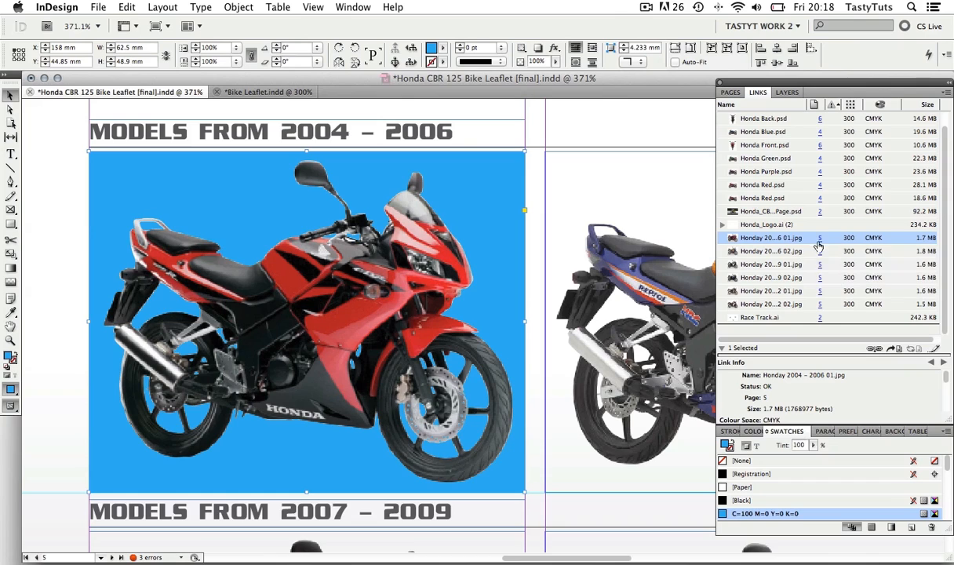
Step: Open the linked Honday 2004 – 2006 01.jpg in Photoshop and display its saved Path 1 on the image
click(934, 347)
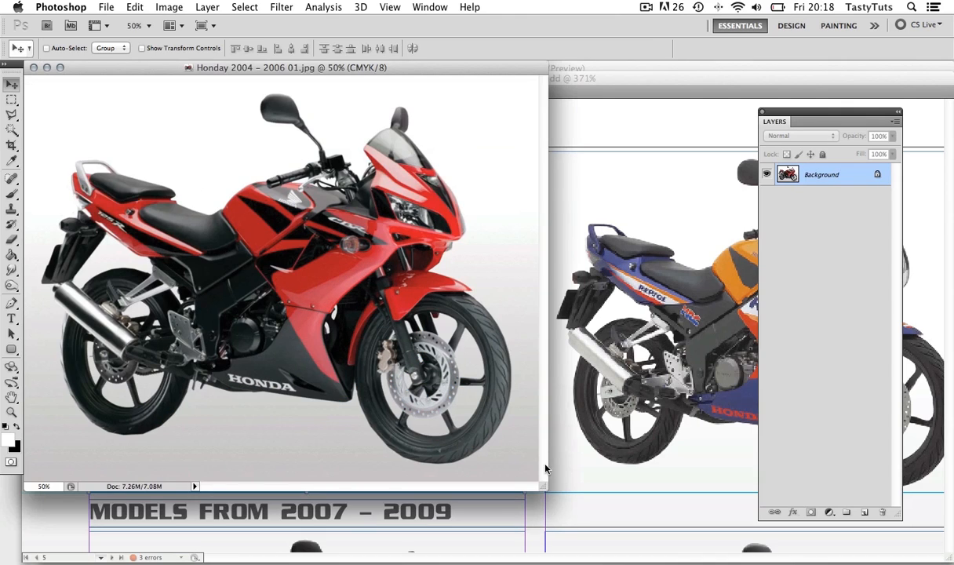
drag(543, 486, 671, 518)
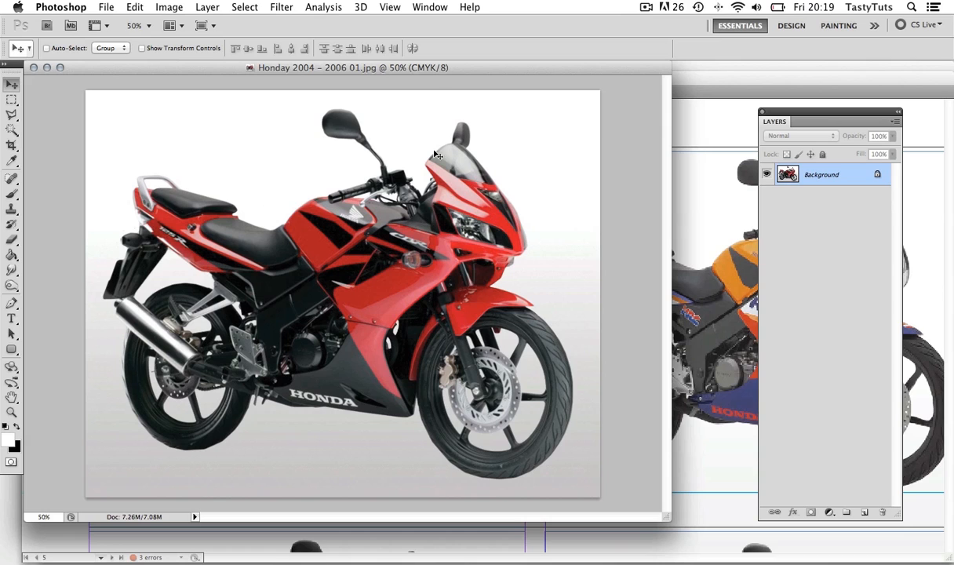
click(426, 8)
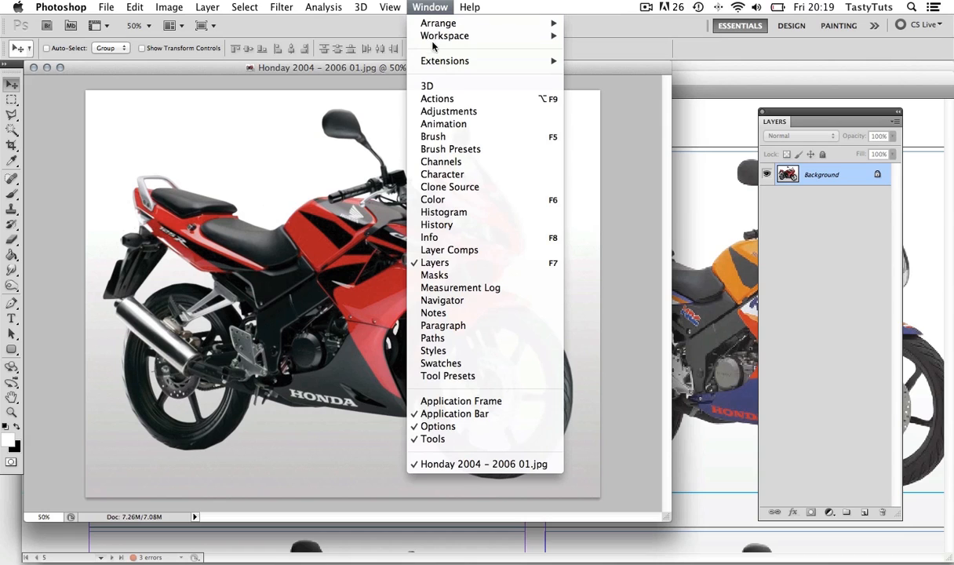
click(433, 338)
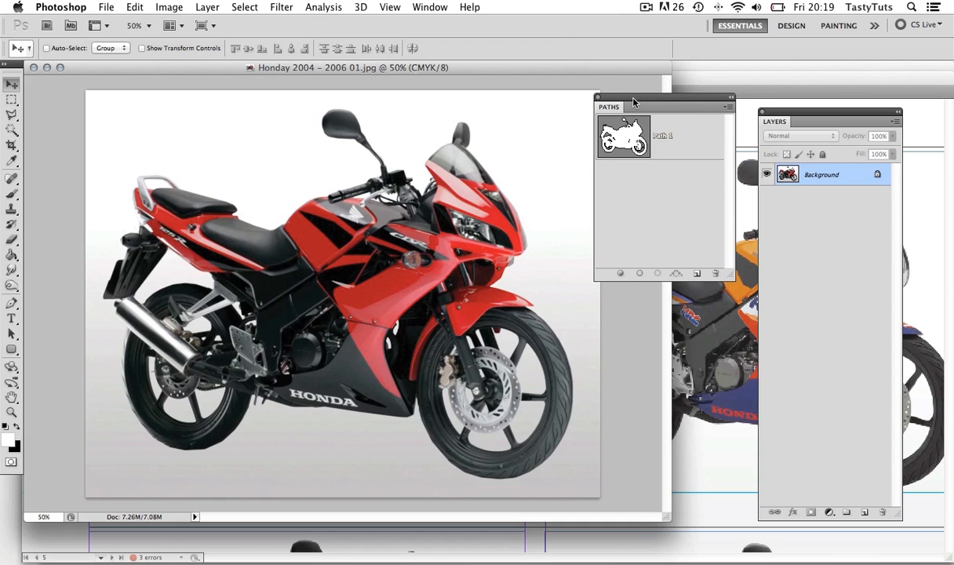
drag(634, 99, 644, 186)
click(625, 239)
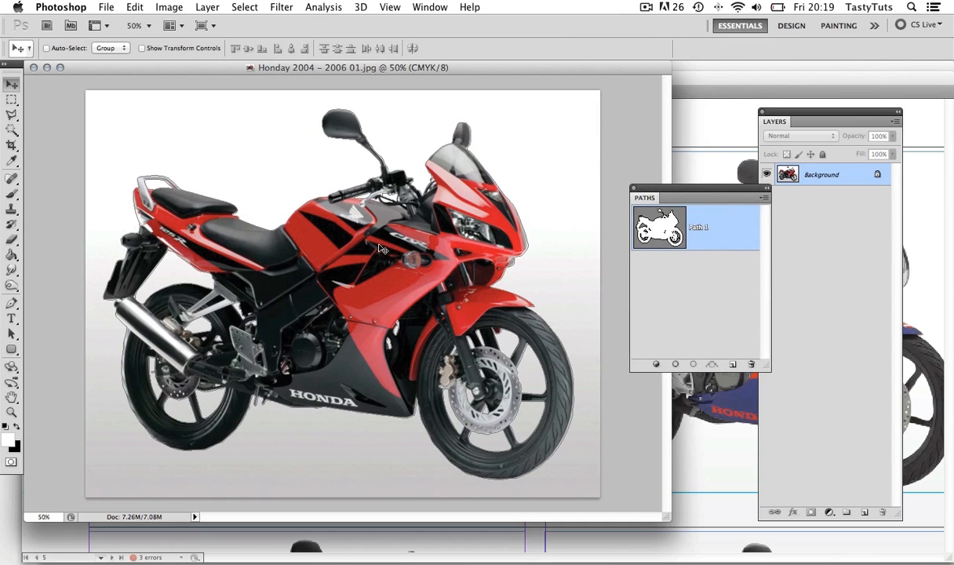
Step: Select all of Path 1's subpaths with the Path Selection tool and inspect the anchor points around the bike up close
click(11, 336)
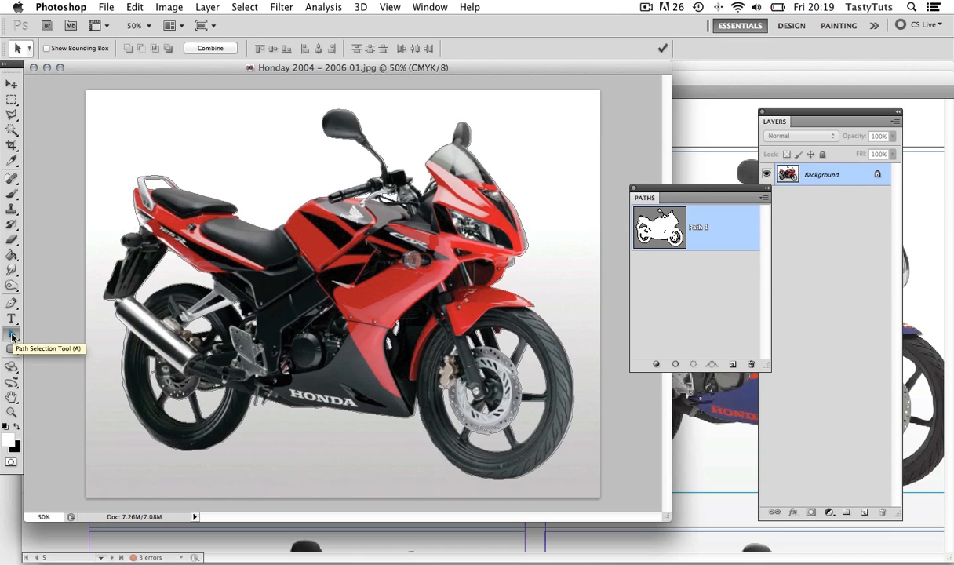
drag(91, 97, 589, 494)
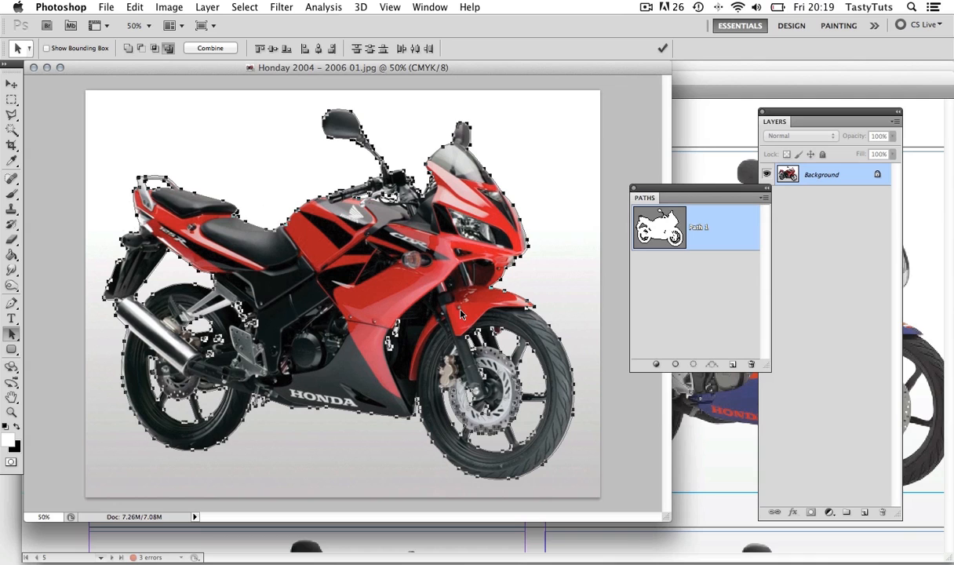
key(z)
click(328, 274)
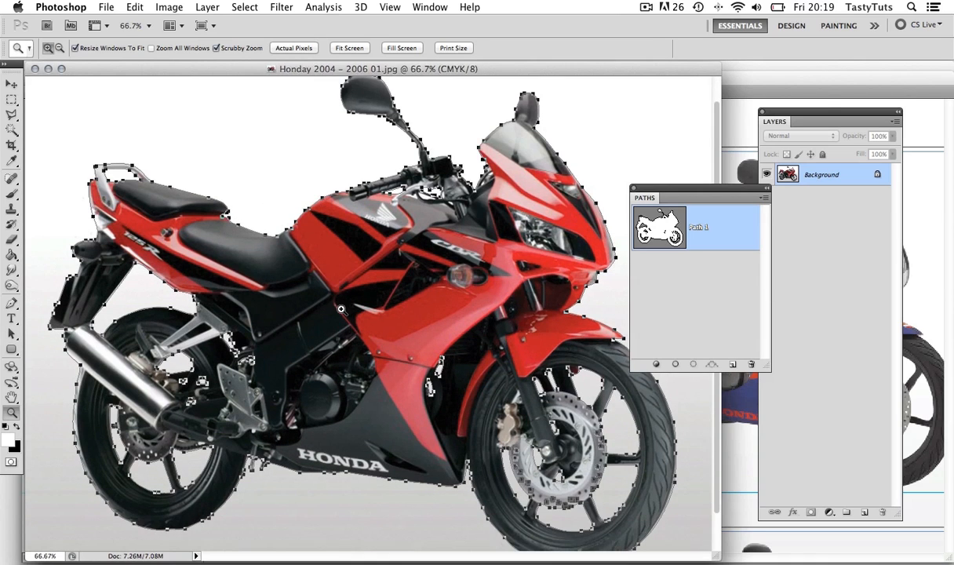
click(324, 295)
scroll(310, 317, down, 5)
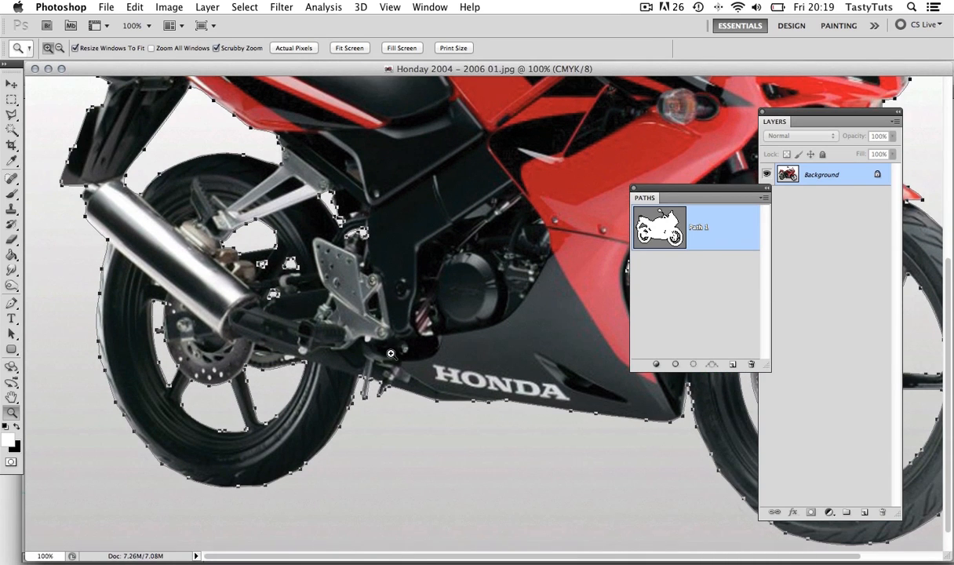
scroll(372, 191, up, 7)
scroll(372, 191, right, 4)
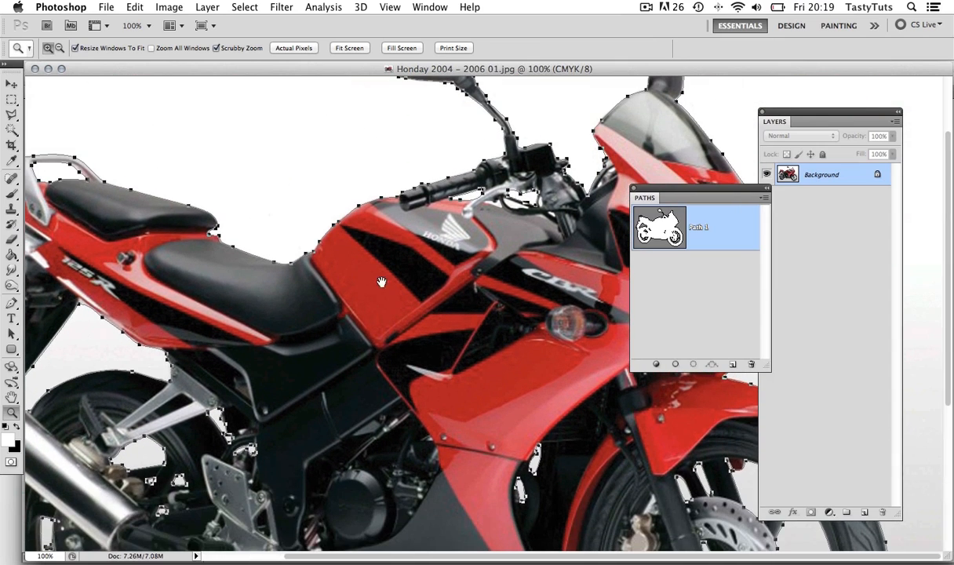
alt+click(412, 268)
alt+click(412, 268)
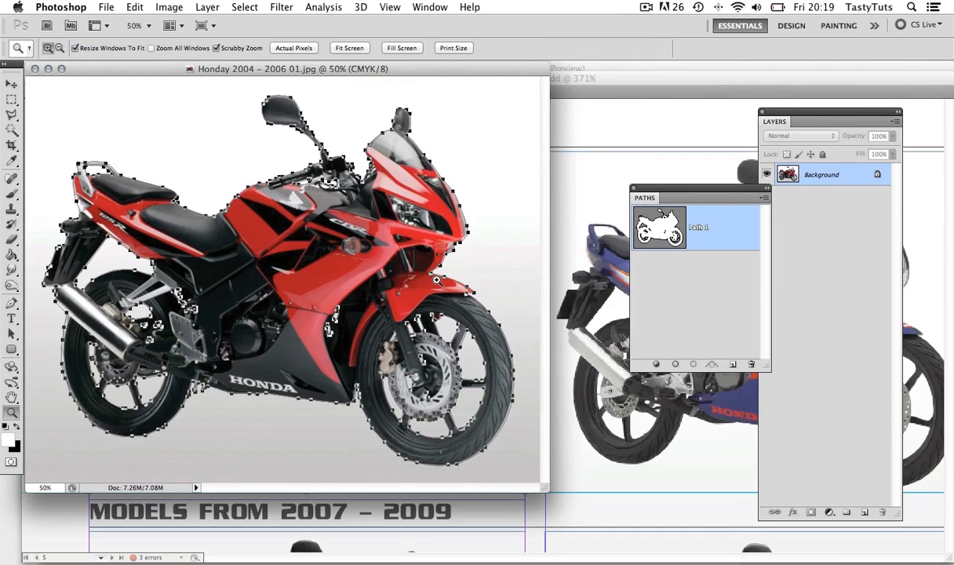
drag(545, 488, 642, 539)
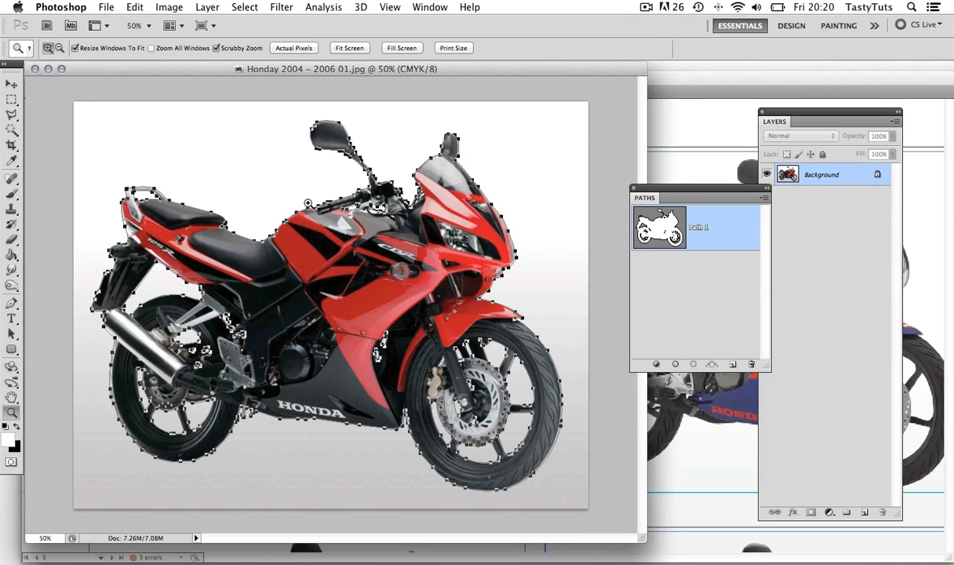
Step: Place the Paths panel beside the Layers panel and close Honday 2004 – 2006 01.jpg
click(705, 192)
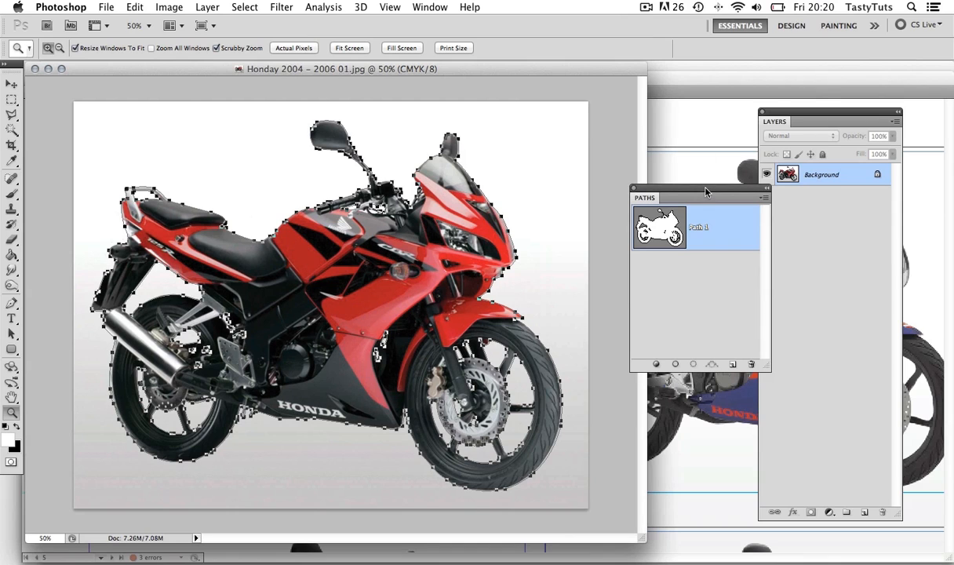
drag(706, 192, 657, 112)
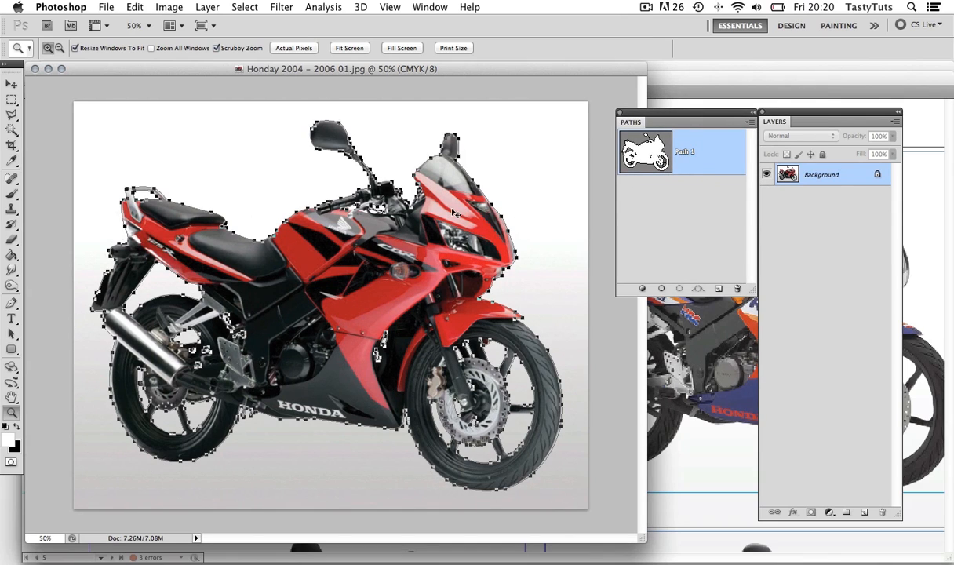
key(super+w)
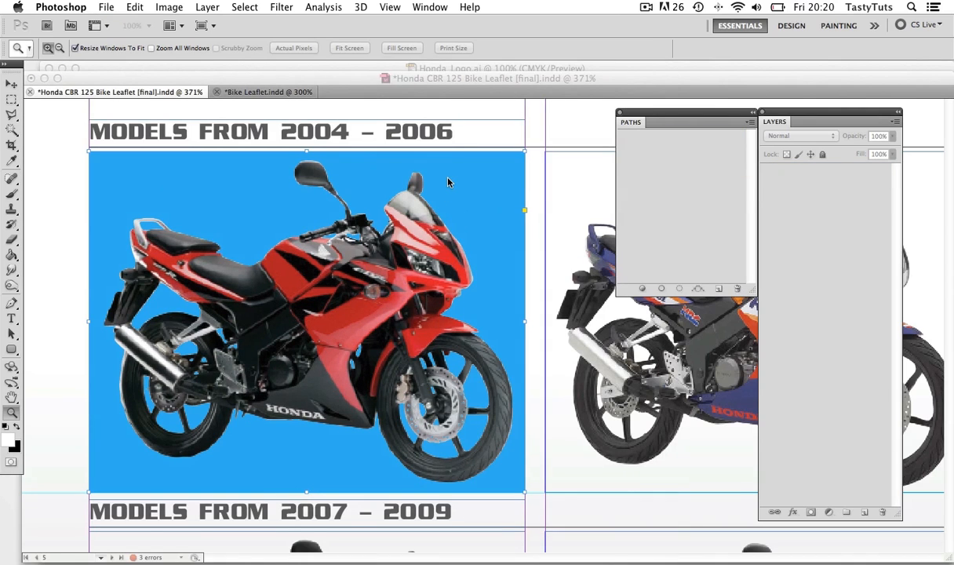
Step: Switch to Bike Leaflet in InDesign and open the linked red bike image Honda 2004 – 2006 01.jpg for editing in Photoshop
click(447, 182)
click(270, 92)
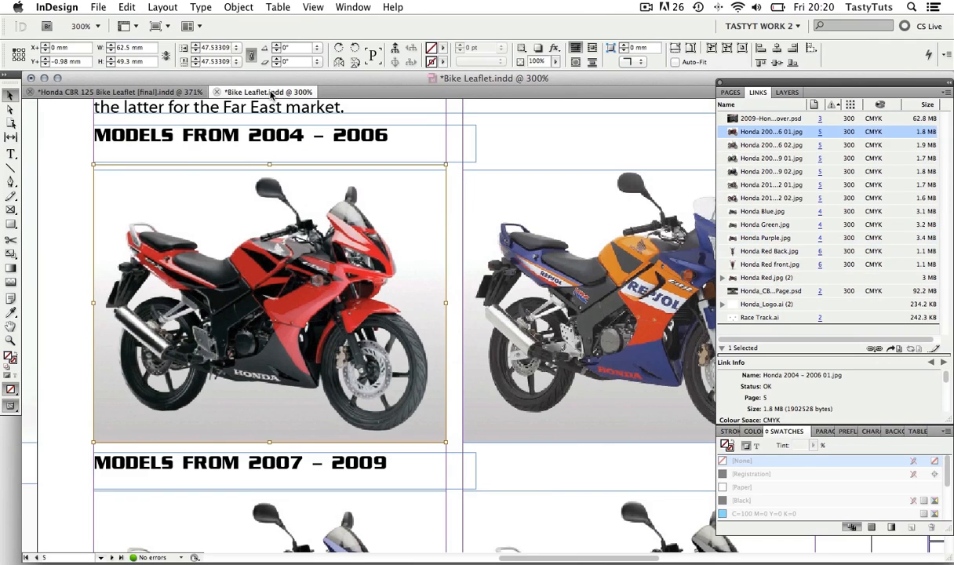
click(55, 177)
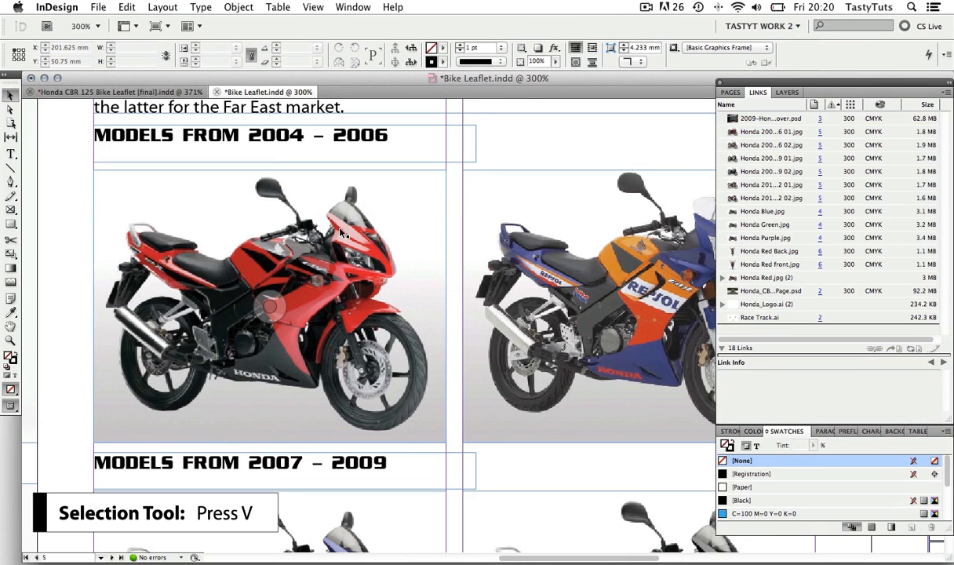
click(350, 189)
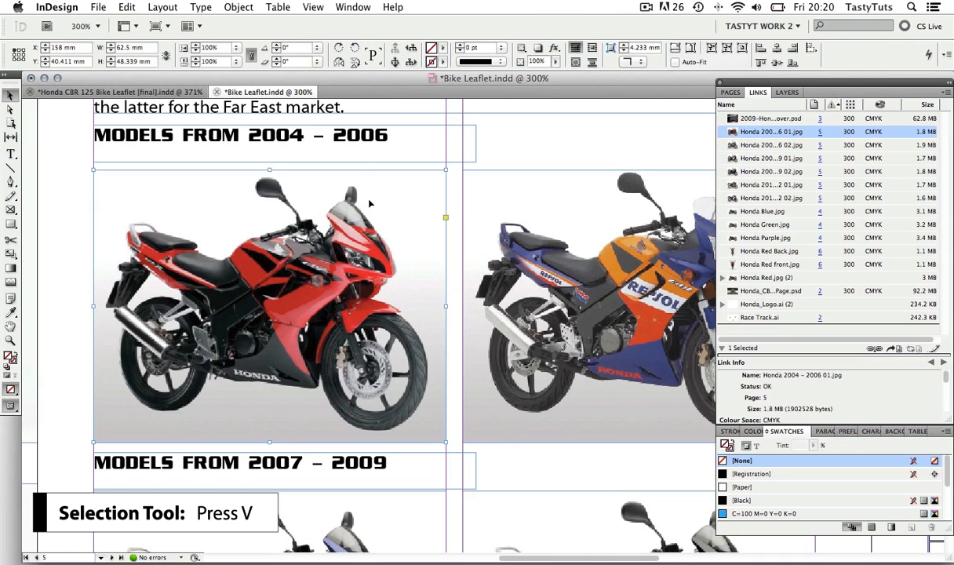
click(935, 350)
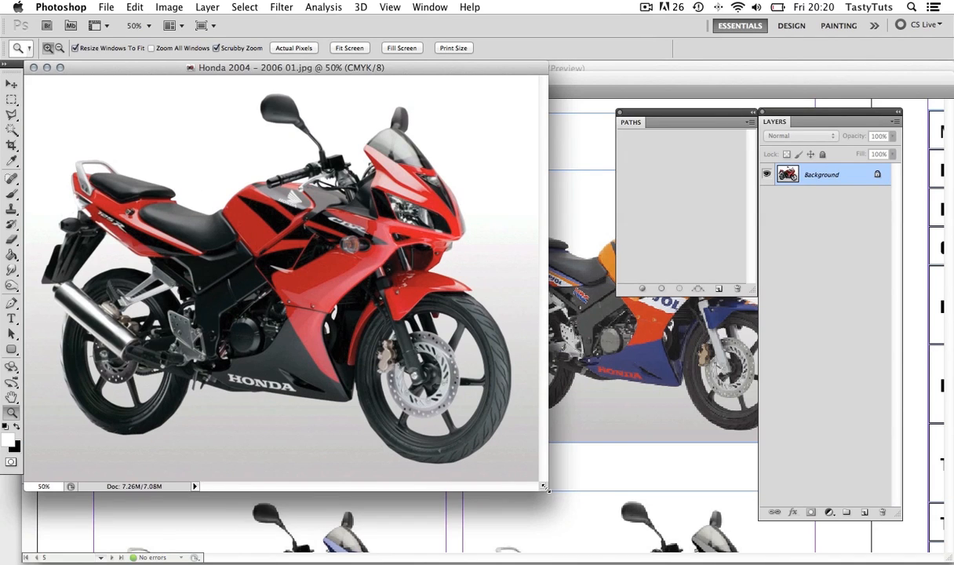
Step: Enlarge the Honda 2004 – 2006 01.jpg window and move the Layers and Paths panels clear of the bike, ready for zooming
drag(547, 485, 604, 540)
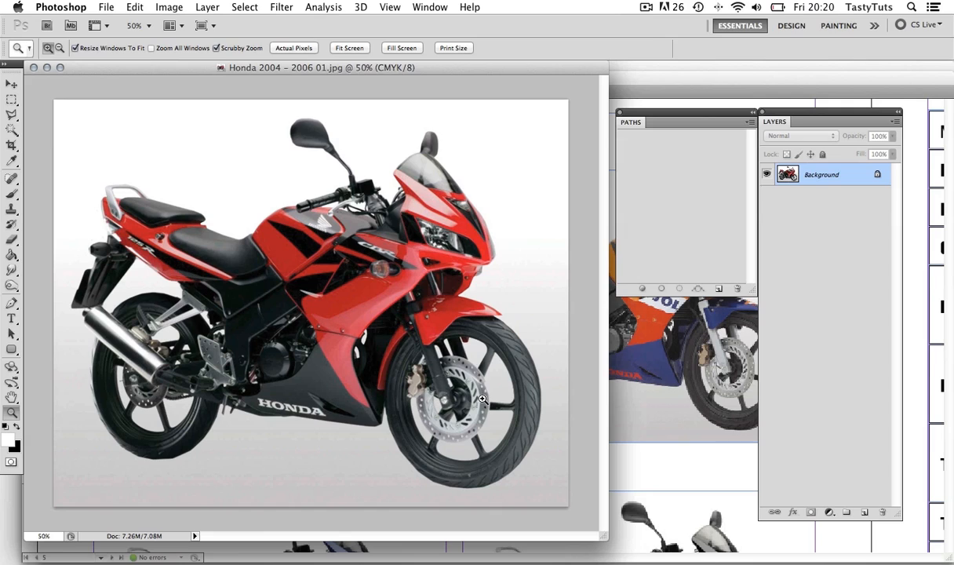
key(v)
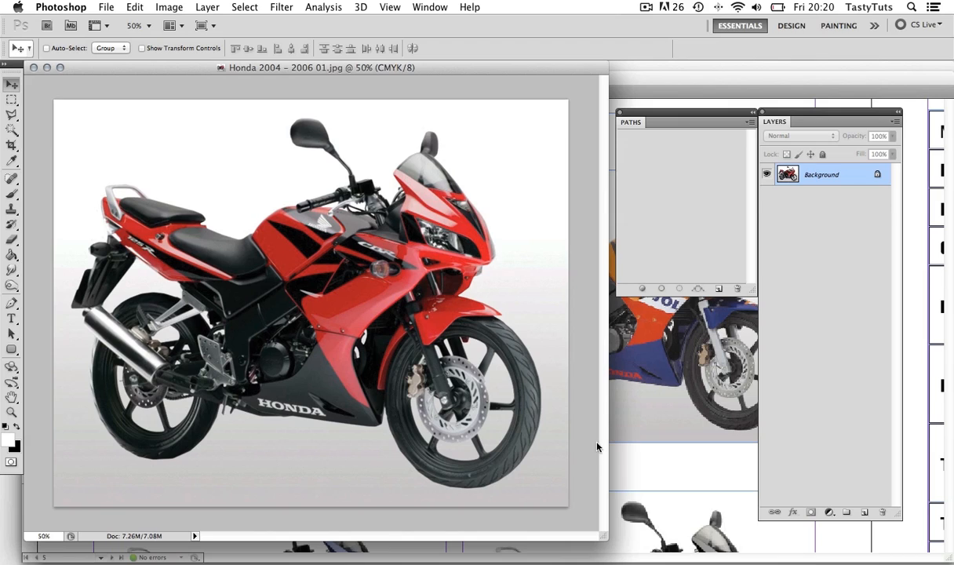
drag(603, 536, 758, 554)
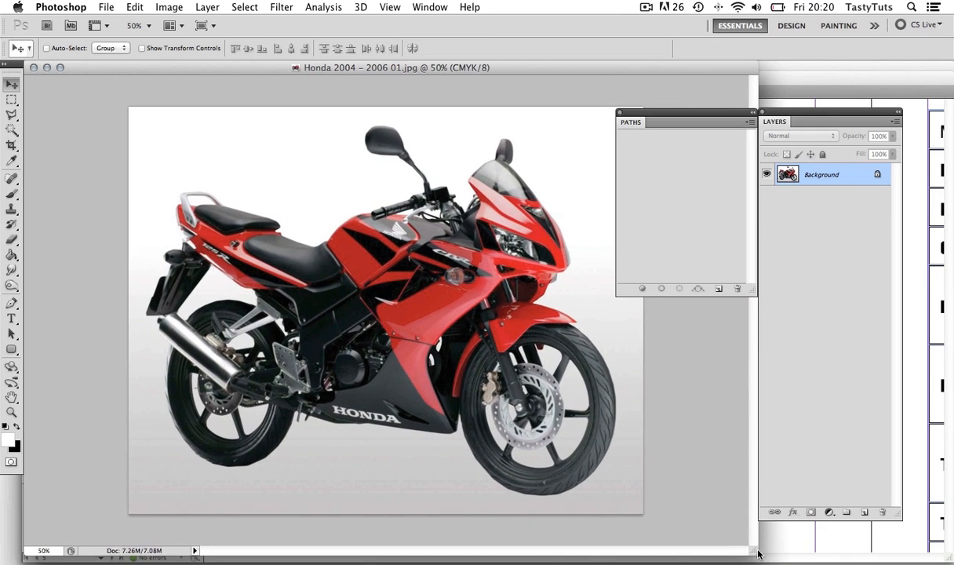
drag(805, 125, 856, 78)
drag(708, 111, 756, 71)
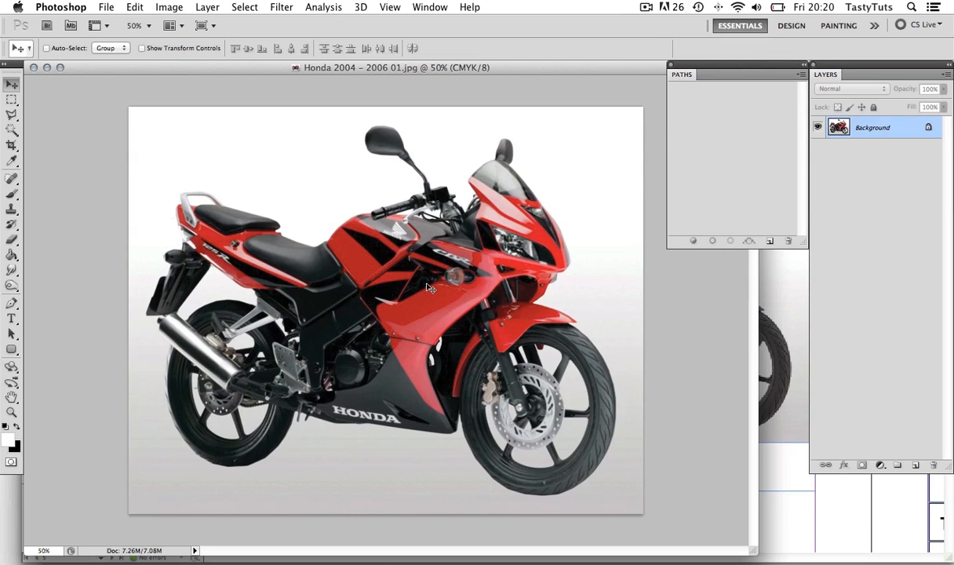
key(z)
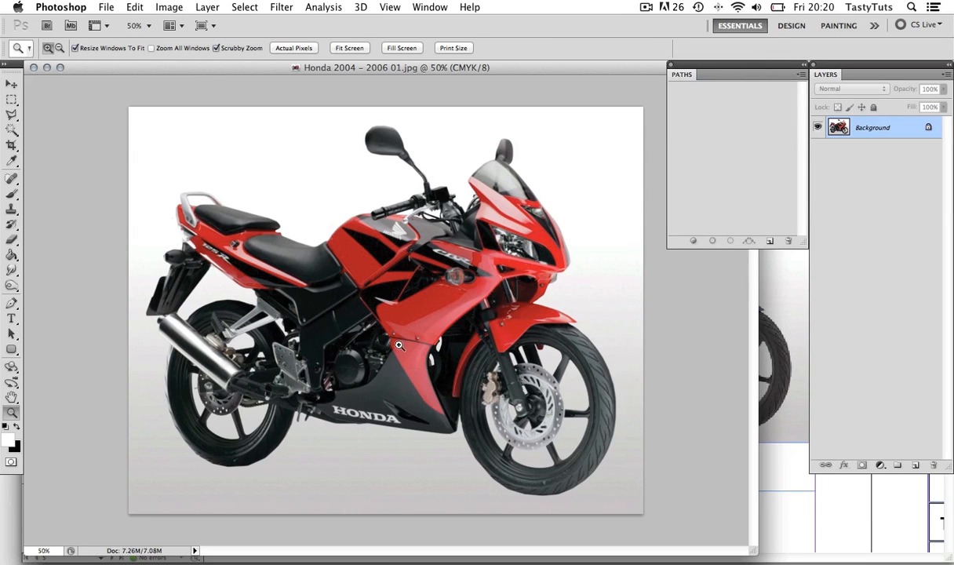
Step: Start a straight-segment Pen path on the bike's underside below the HONDA lettering and trace it towards the rear wheel
click(420, 340)
click(396, 323)
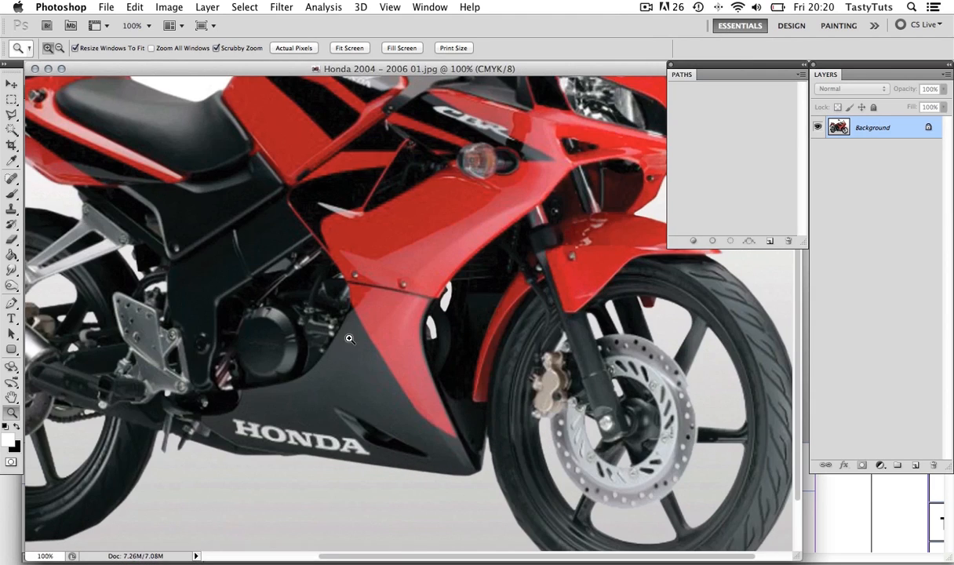
scroll(397, 323, left, 5)
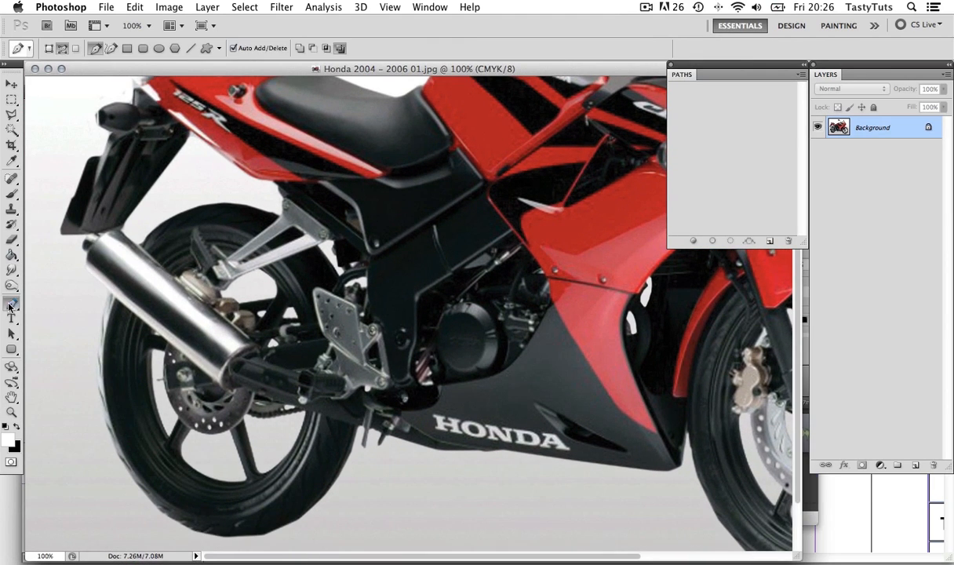
key(super+plus)
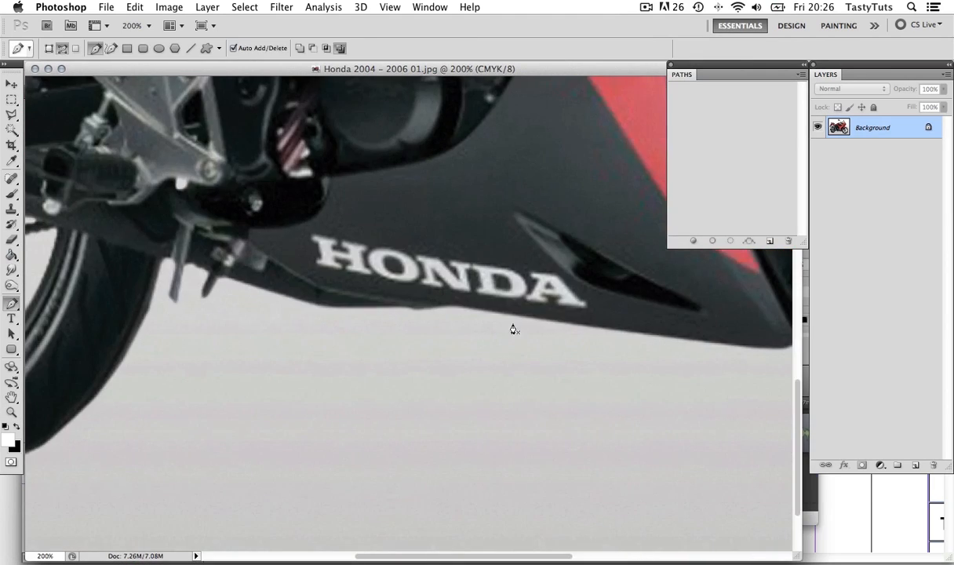
click(521, 315)
click(446, 304)
click(405, 306)
click(347, 305)
click(319, 303)
click(224, 279)
click(209, 278)
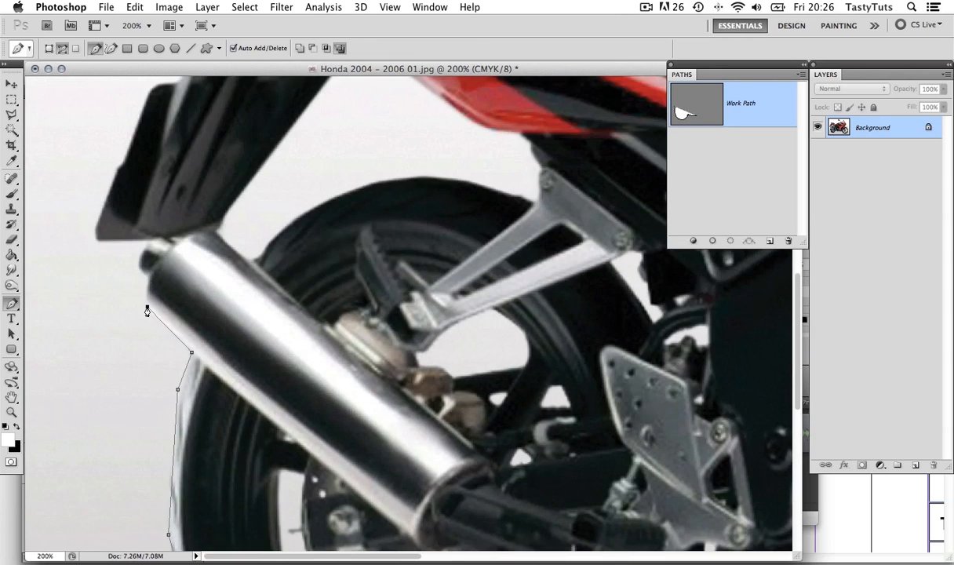
Step: Continue the path up from the exhaust past the number plate and tail to the grab rail behind the seat
click(141, 236)
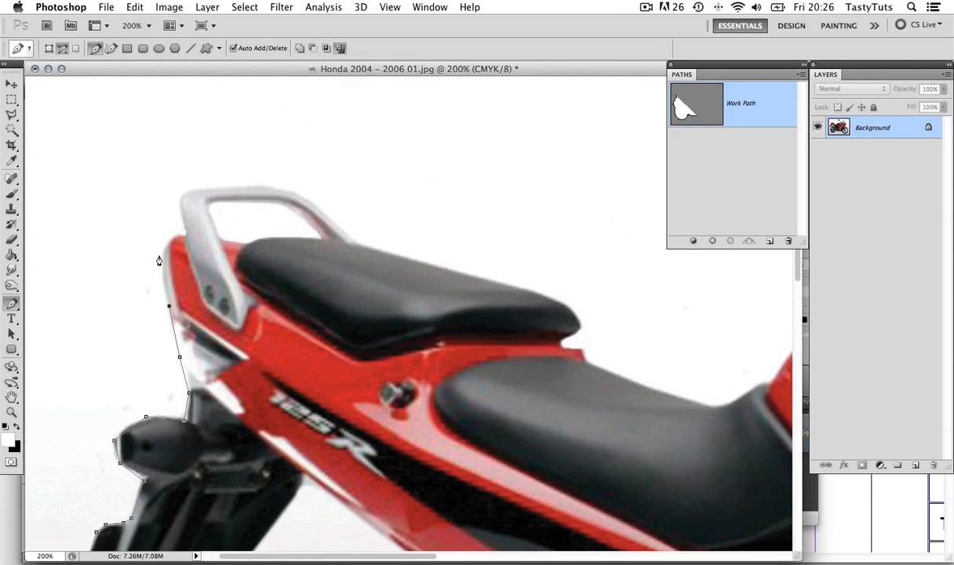
click(187, 192)
click(272, 194)
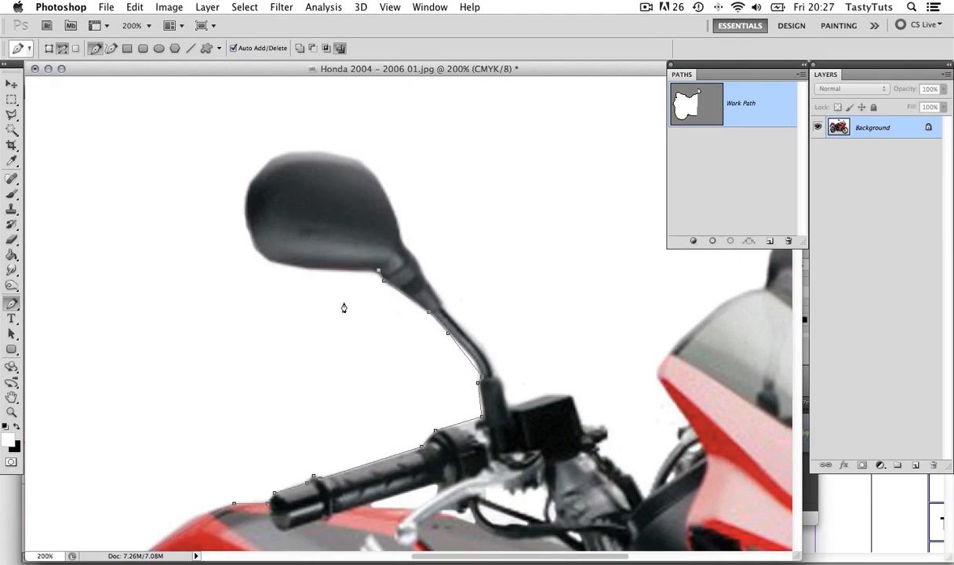
Step: Trace the large wing mirror near the handlebar with straight segments, going around its head and back down its stem
click(265, 257)
click(247, 212)
click(256, 177)
click(289, 151)
click(362, 162)
click(382, 190)
click(401, 240)
click(444, 301)
click(488, 354)
click(504, 383)
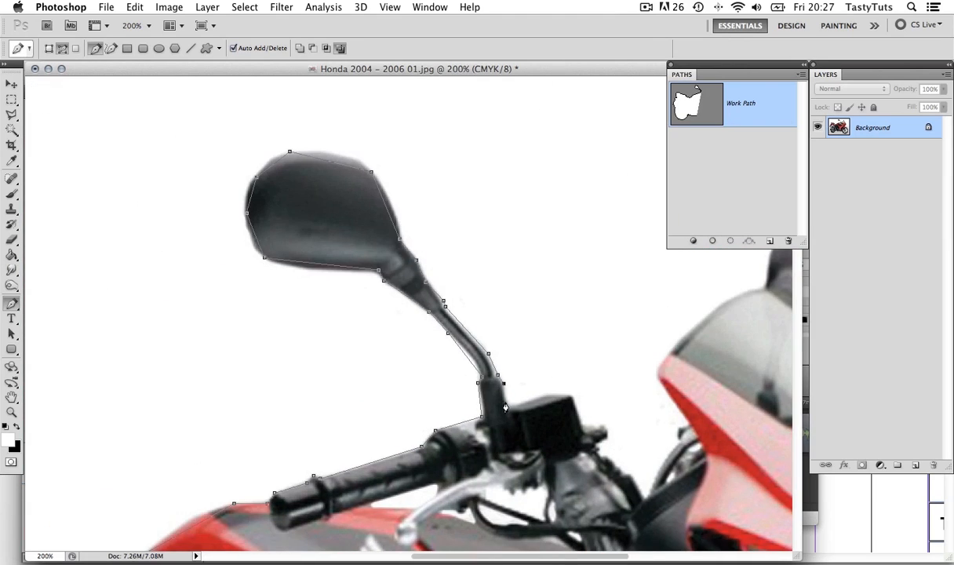
Step: Extend the path from the mirror stem around the handlebar controls and along the windscreen's curve to its top
click(547, 395)
click(384, 289)
click(398, 311)
click(414, 283)
drag(401, 253, 345, 319)
click(231, 300)
click(277, 283)
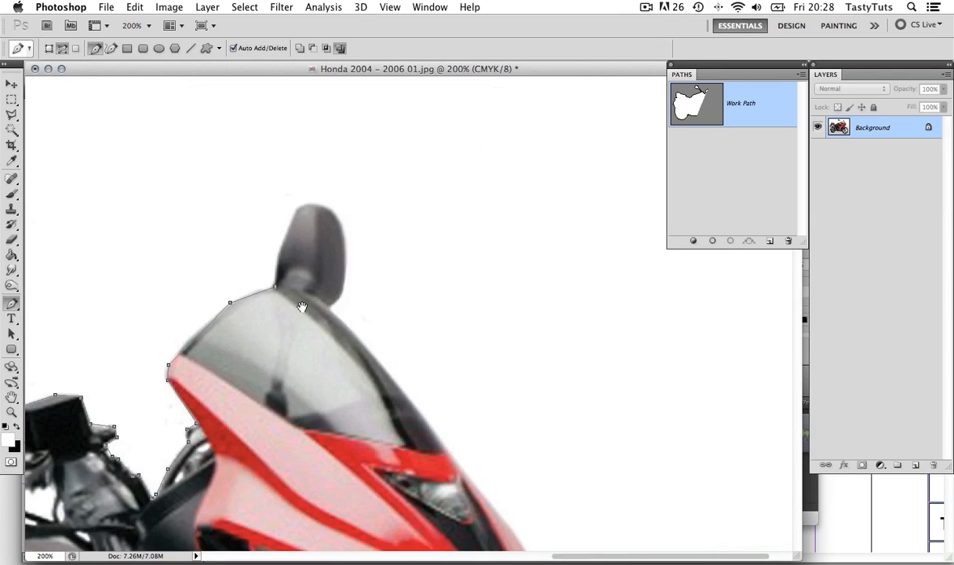
Step: Trace around the second mirror and down the front fairing to the front mudguard
click(334, 303)
click(372, 250)
click(460, 362)
click(503, 494)
scroll(503, 493, down, 5)
click(450, 310)
scroll(402, 384, down, 5)
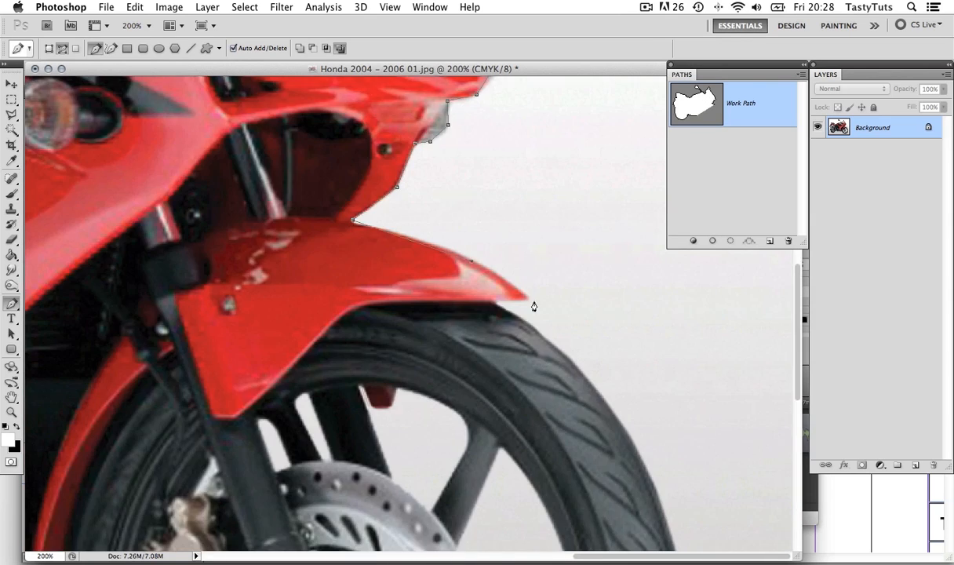
Step: Trace the mudguard tip and the front tyre, then close the path along the bike's underside
click(533, 303)
scroll(533, 305, down, 5)
scroll(682, 383, down, 7)
click(627, 394)
click(468, 481)
scroll(314, 463, left, 5)
click(260, 279)
click(249, 350)
scroll(441, 347, left, 8)
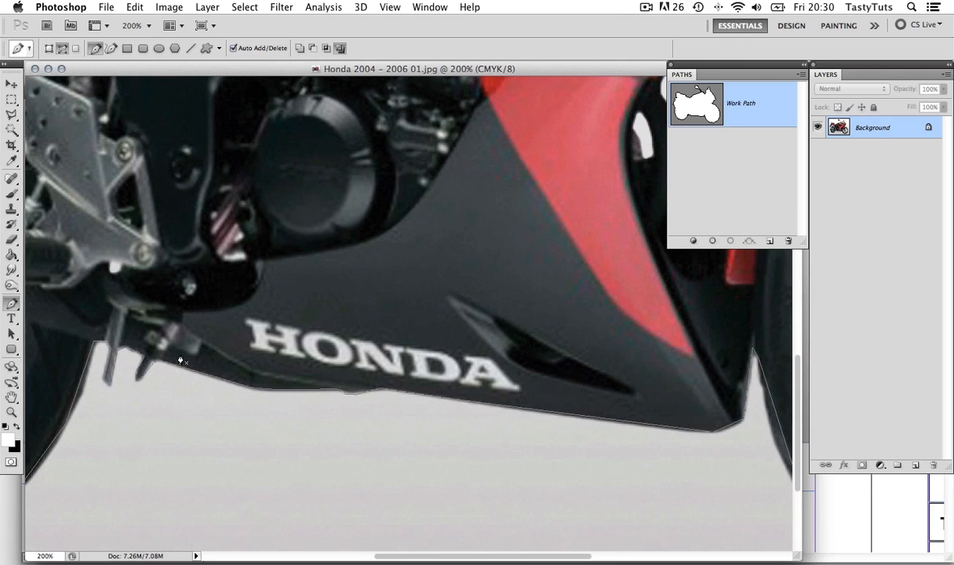
Step: Use the Convert Point tool to bend the path around the inner edge of the rear tyre, adjusting its curve handles
click(11, 304)
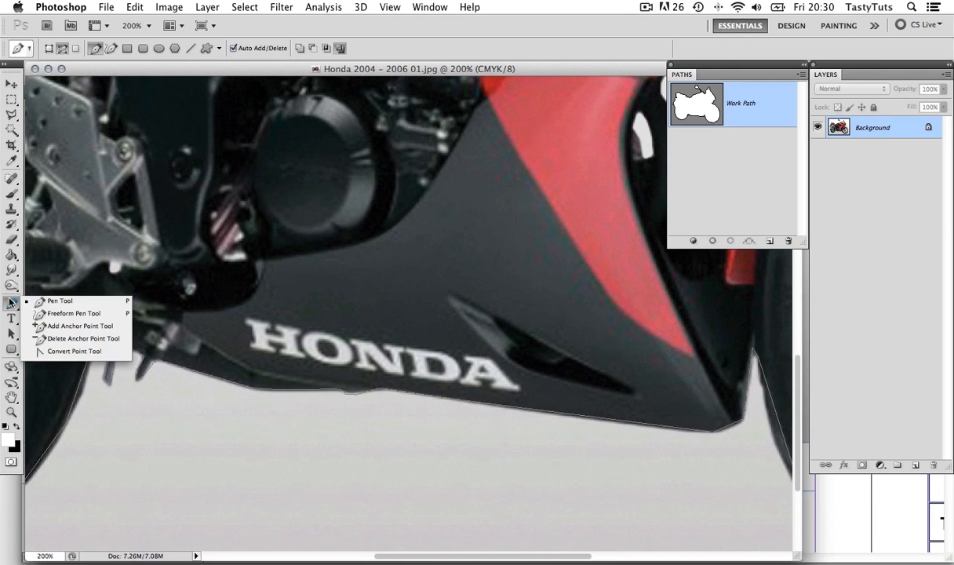
click(74, 352)
key(z)
drag(339, 405, 370, 382)
key(p)
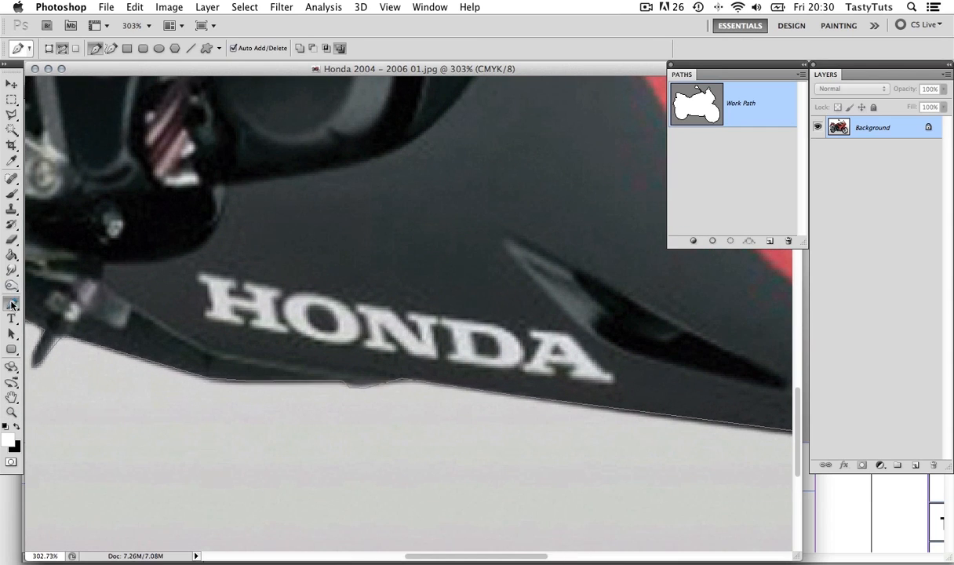
drag(11, 304, 74, 353)
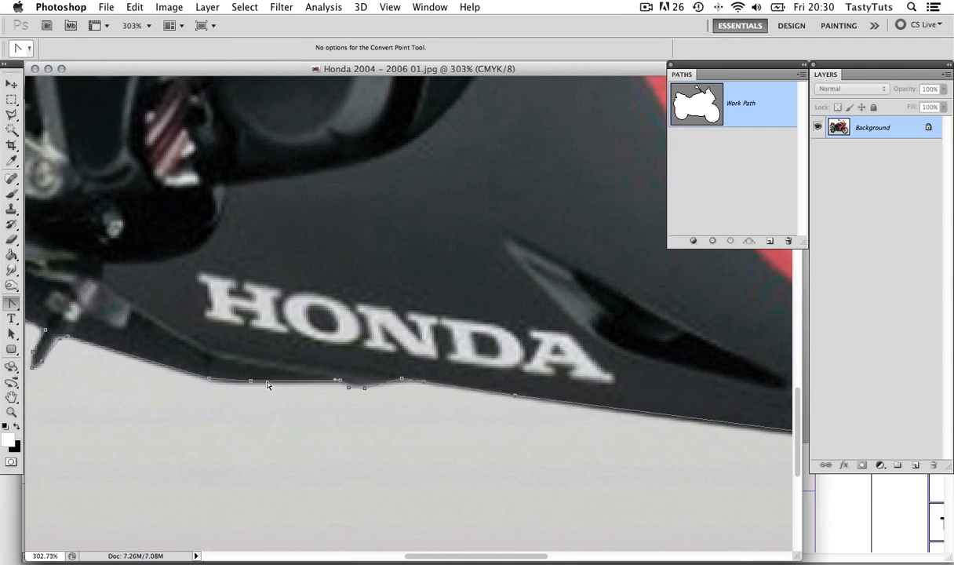
scroll(267, 385, left, 10)
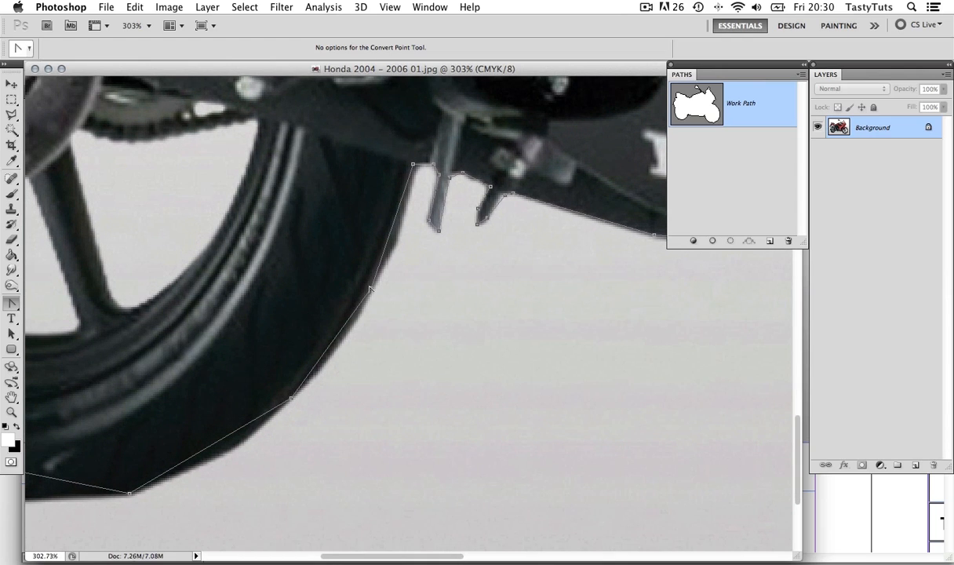
drag(370, 290, 357, 326)
drag(387, 249, 406, 238)
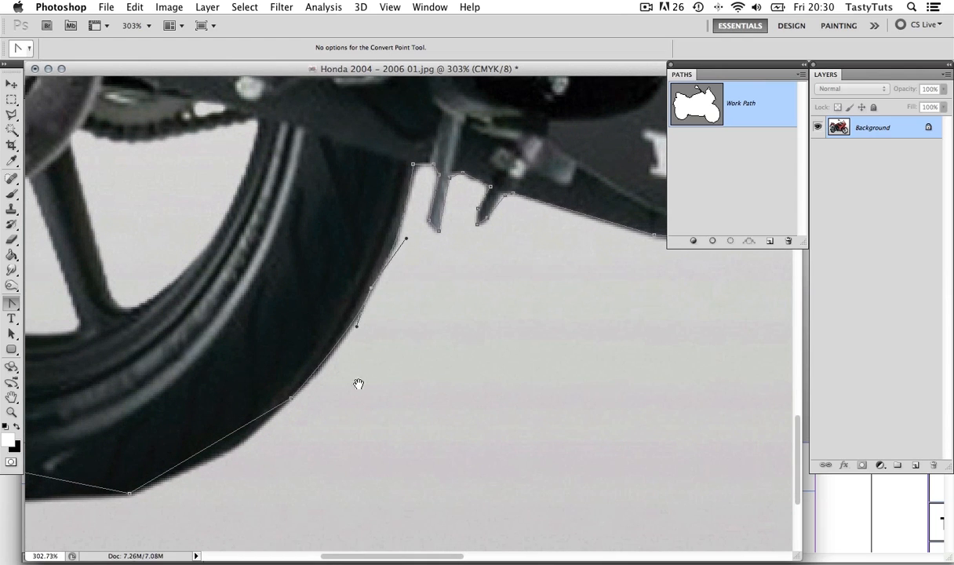
Step: Convert the anchor point at the base of the rear tyre so the path curves along the tread
drag(359, 383, 486, 267)
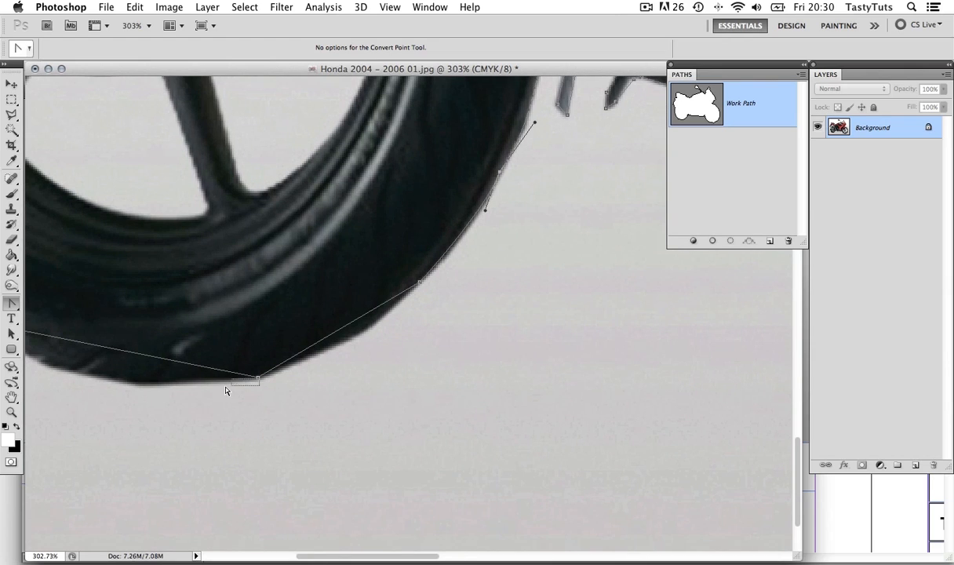
click(246, 382)
drag(259, 380, 183, 397)
drag(333, 359, 284, 369)
scroll(399, 351, left, 5)
scroll(399, 351, down, 1)
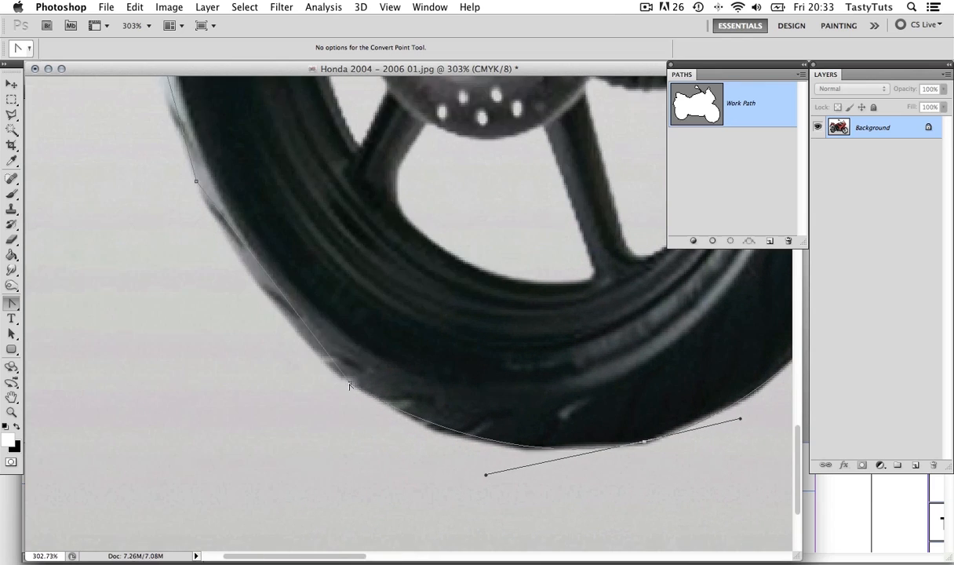
Step: Smooth the path's anchor points up the rear tyre, exhaust, grab rail, fuel tank and large wing mirror
scroll(238, 428, up, 10)
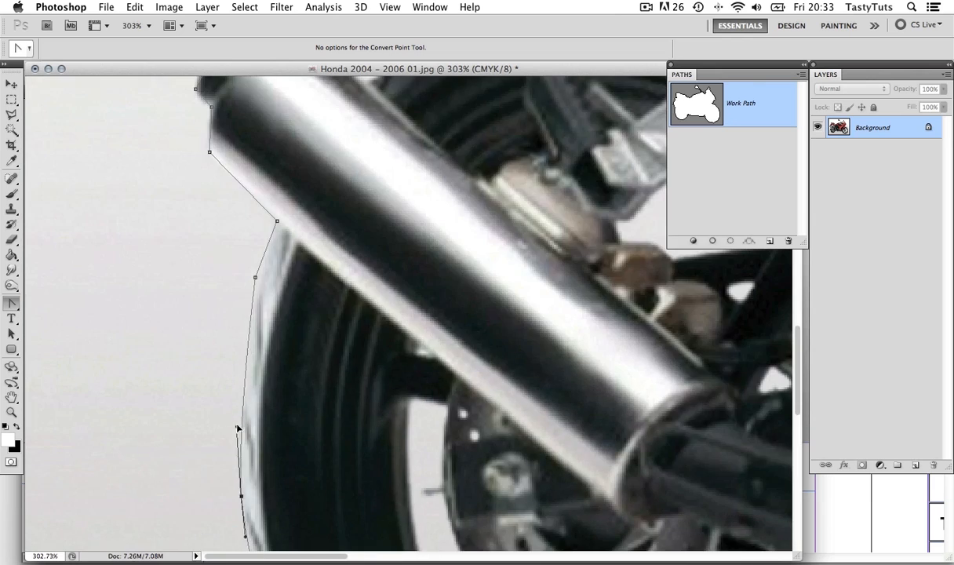
scroll(238, 428, up, 15)
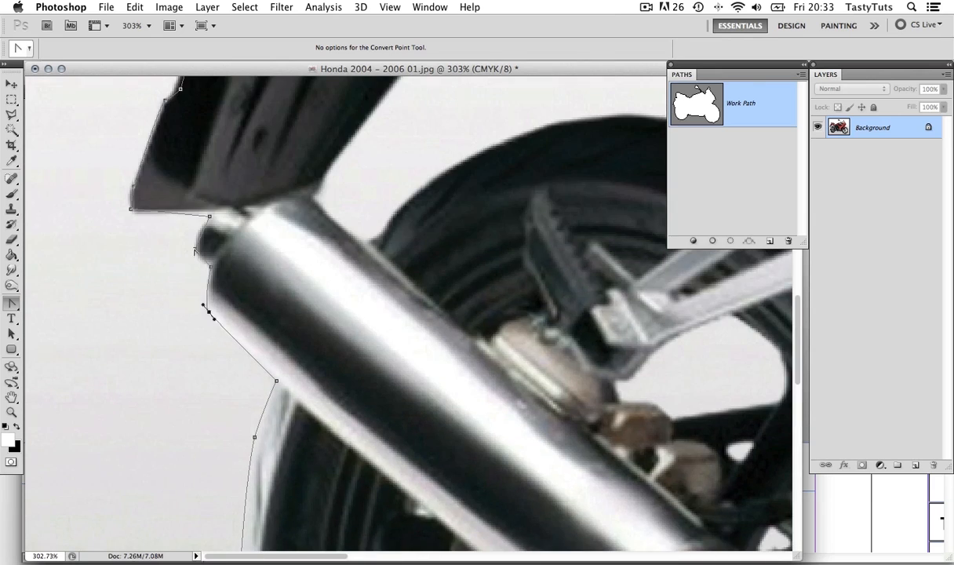
scroll(358, 165, right, 10)
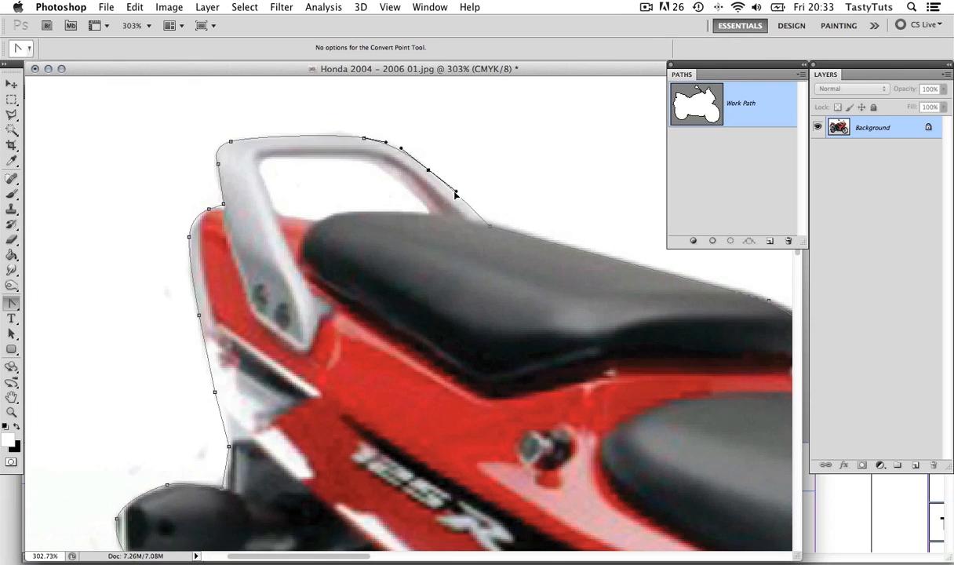
scroll(287, 267, right, 10)
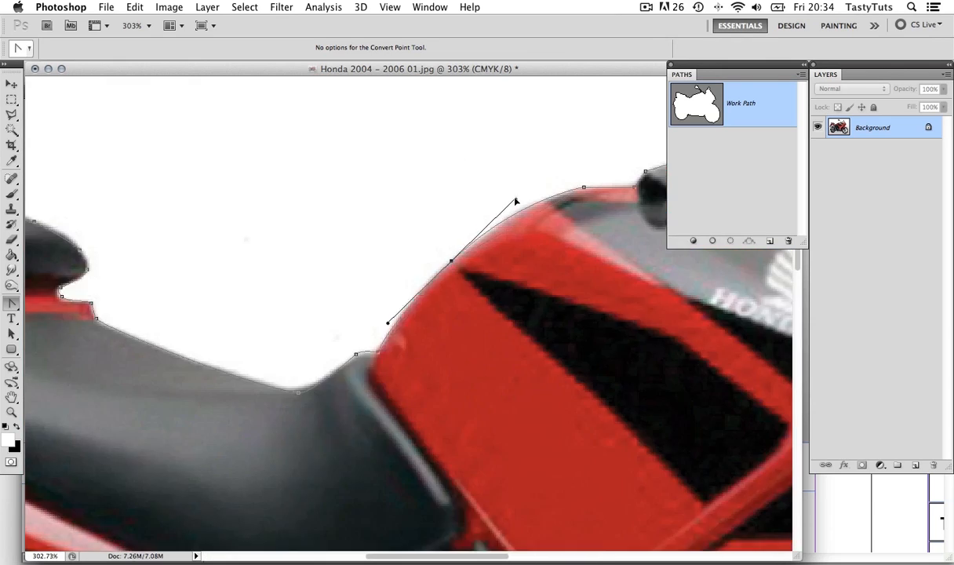
scroll(287, 266, up, 15)
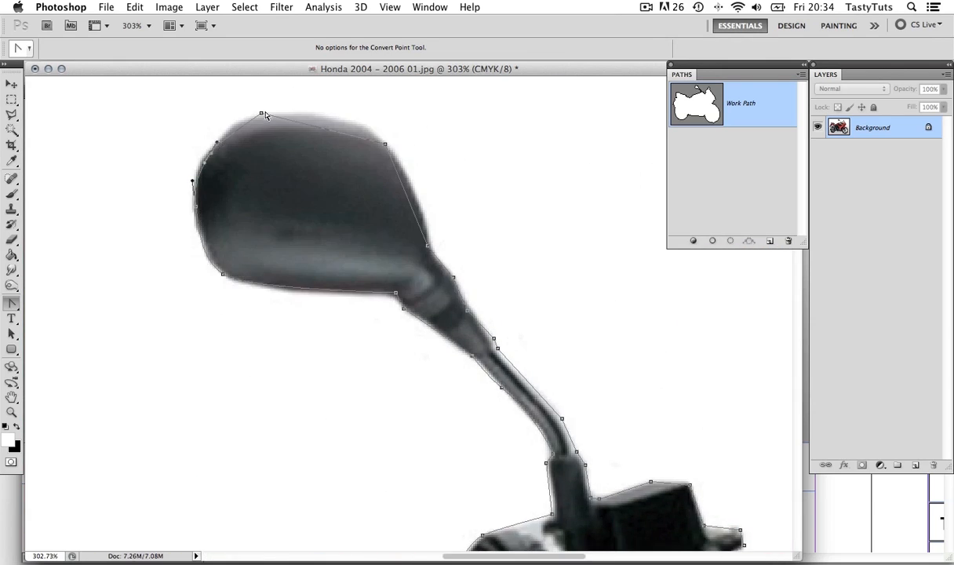
Step: Smooth the path's anchor points along the windscreen, front fairing and front tyre
scroll(194, 186, right, 10)
scroll(194, 186, down, 10)
scroll(403, 233, right, 10)
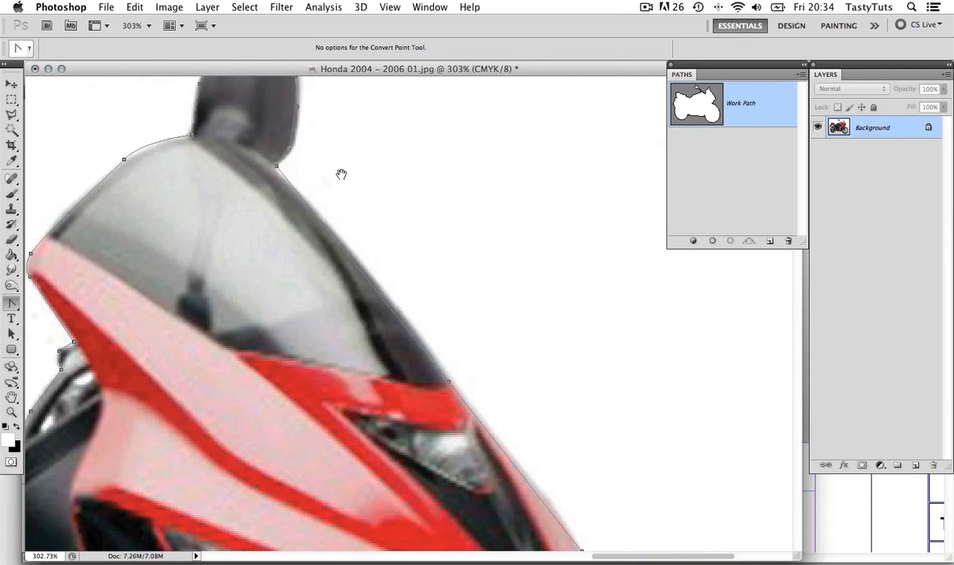
scroll(340, 170, down, 15)
scroll(441, 267, down, 15)
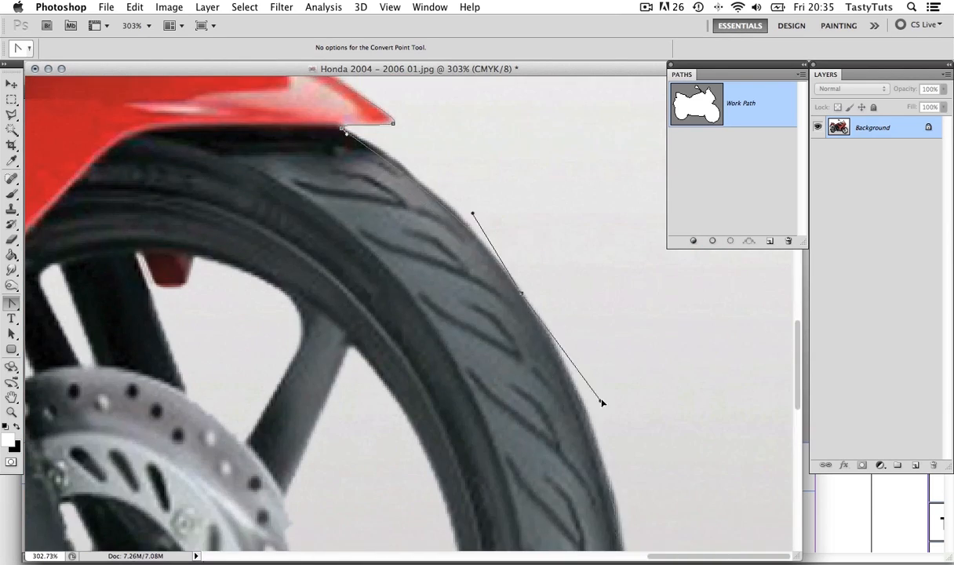
scroll(444, 394, left, 15)
Step: Fit the whole image in view and save the work path under the name Bike Outline
key(z)
key(super+0)
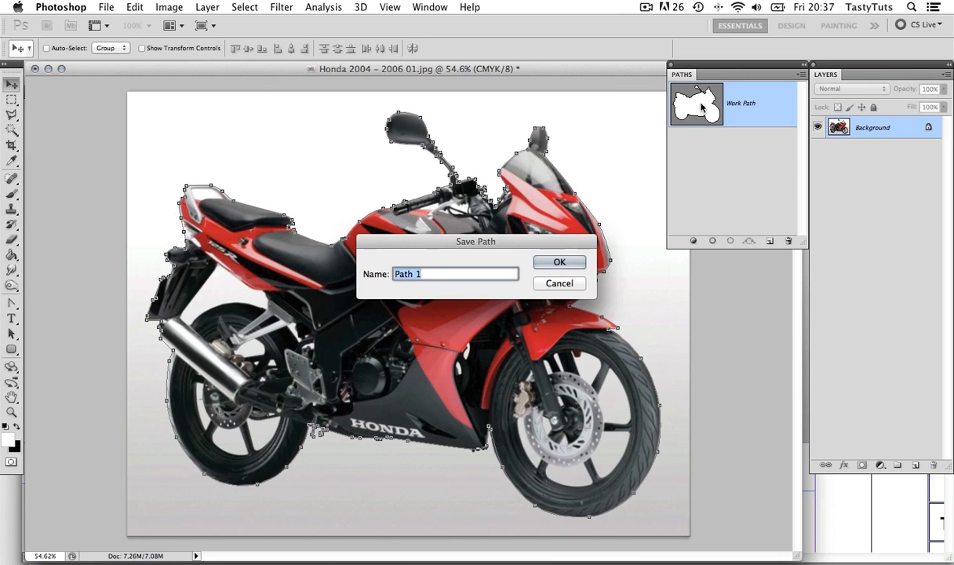
text(Bie)
key(BackSpace)
text(ke Outli)
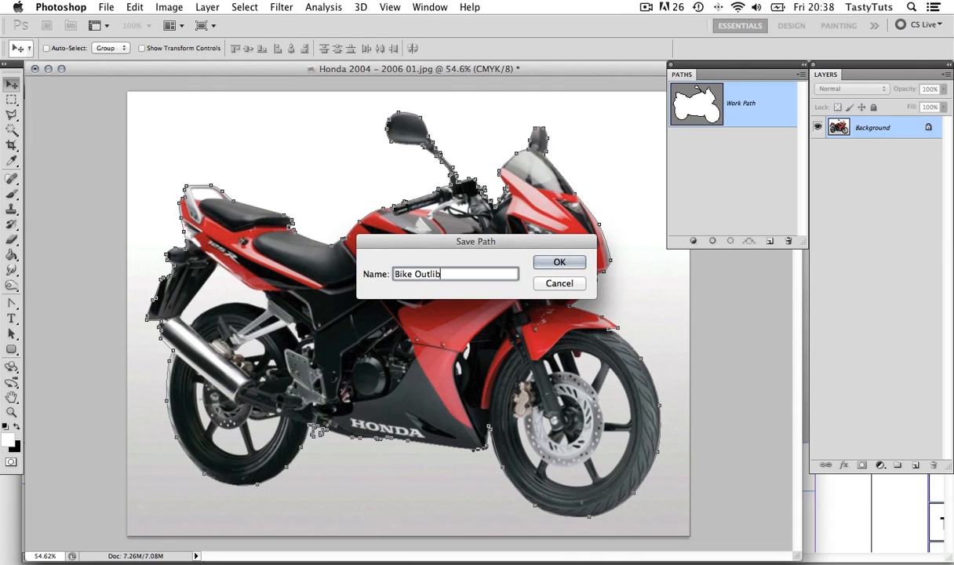
text(ne)
click(545, 262)
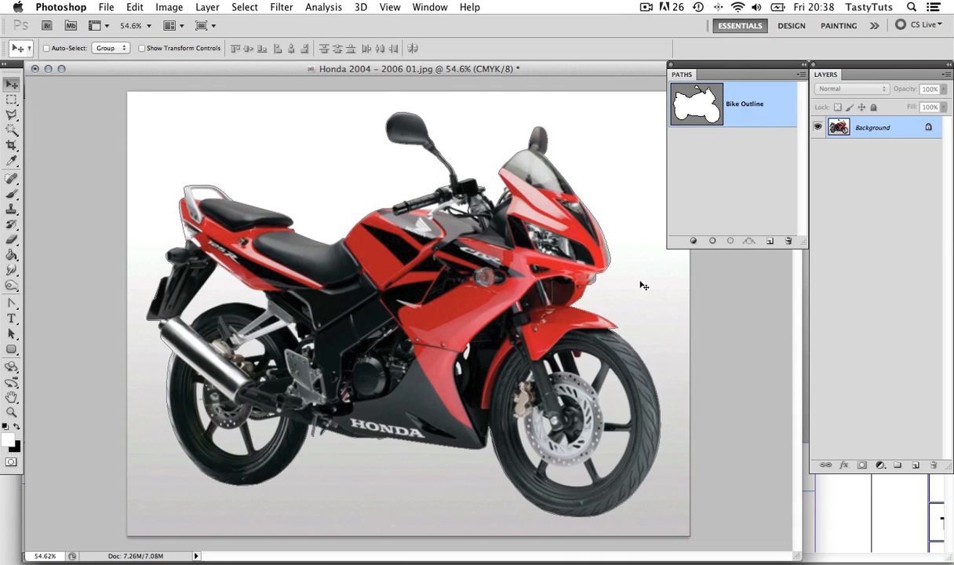
Step: Make Bike Outline the image's clipping path with a flatness of 0.2 device pixels
click(801, 76)
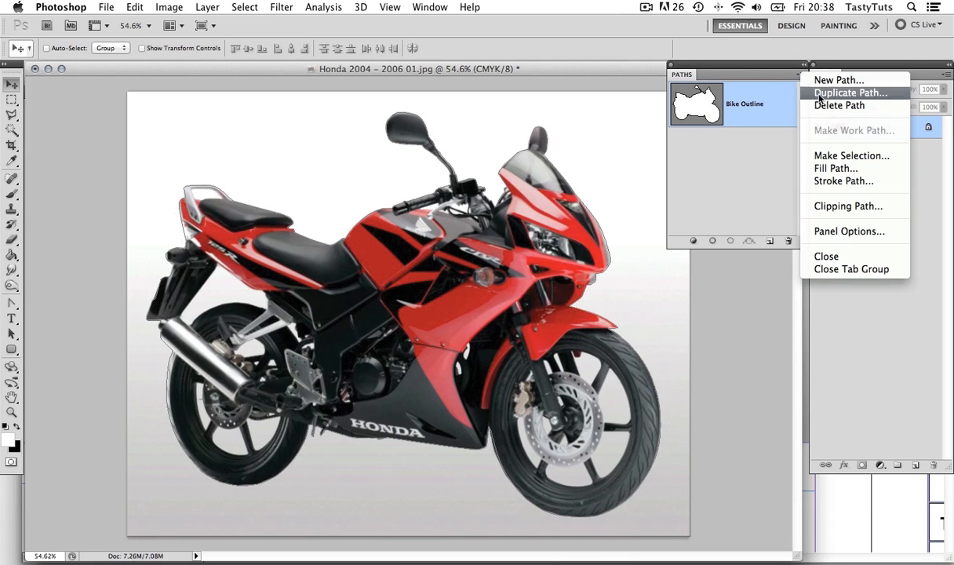
click(854, 206)
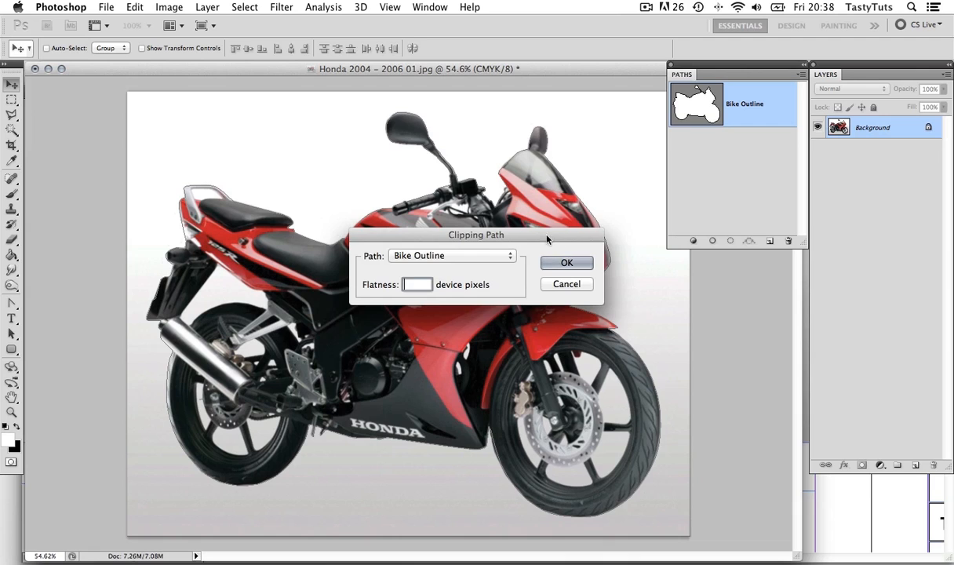
mouse_move(542, 238)
mouse_down()
mouse_move(551, 229)
mouse_move(542, 238)
mouse_up()
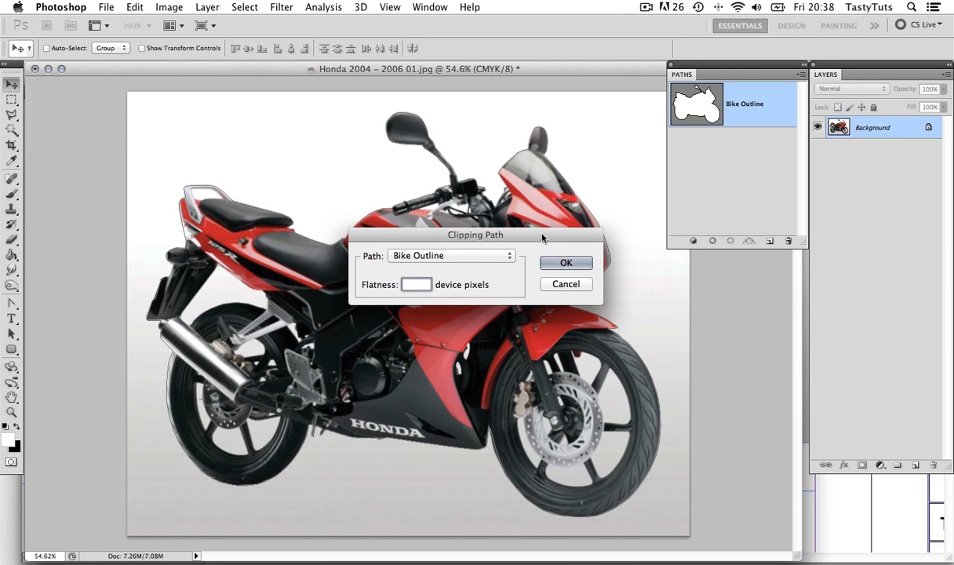
text(0.2)
click(568, 263)
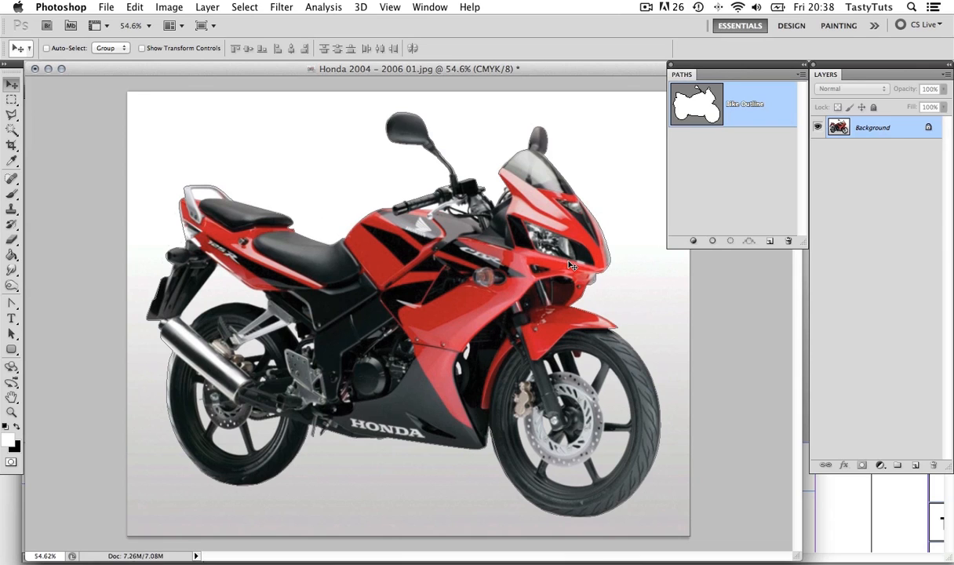
Step: Save over the disk copy and close the image, then inspect the red bike's clipping outline in the InDesign leaflet with Direct Selection
key(super+s)
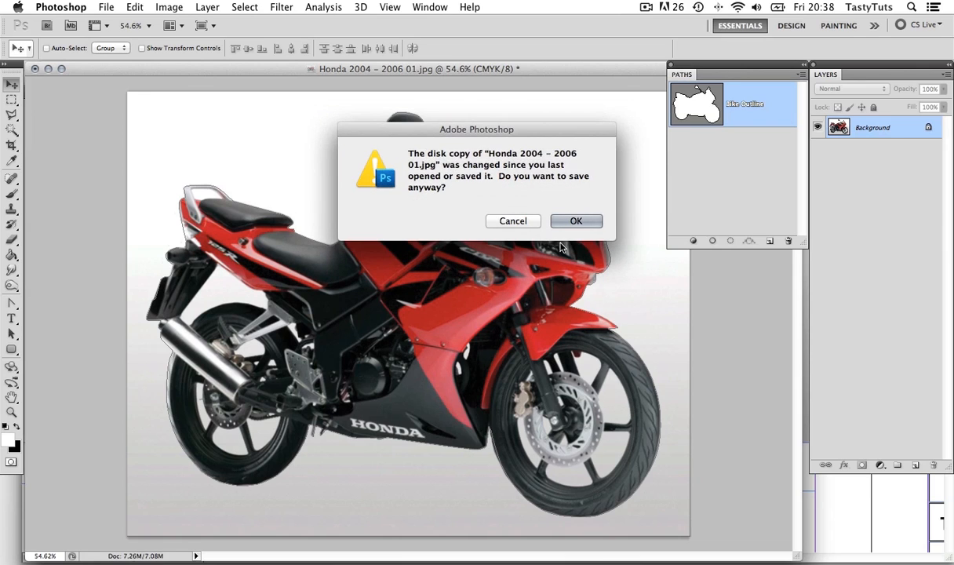
click(574, 222)
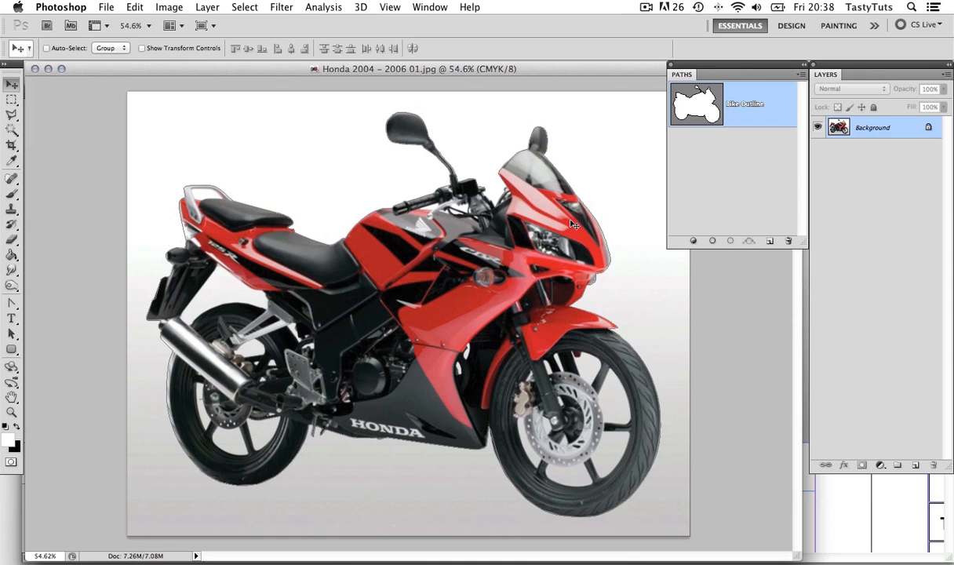
key(super+w)
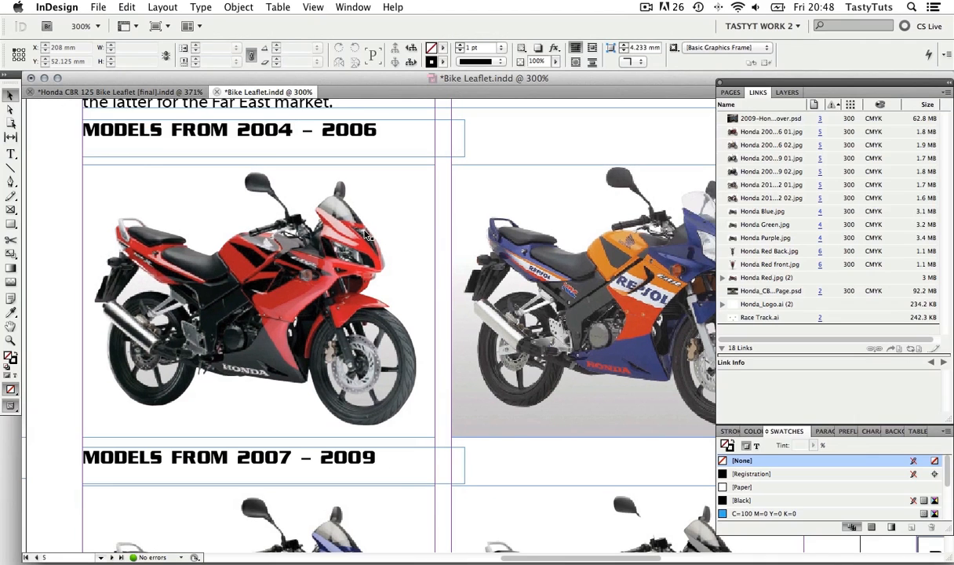
key(a)
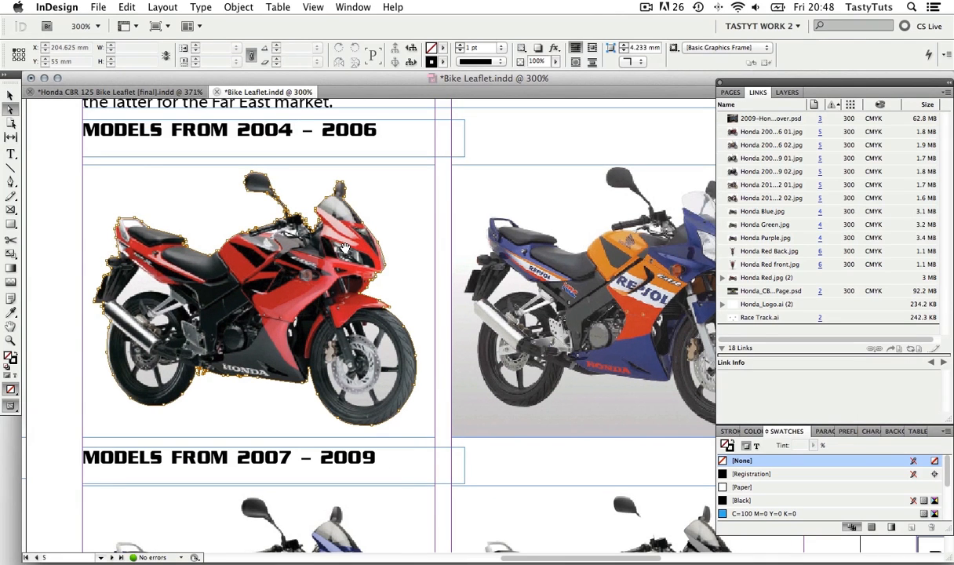
Step: Inspect the clipping outline around the front tyre of the red 2004 – 2006 bike with Direct Selection
key(z)
drag(284, 276, 435, 444)
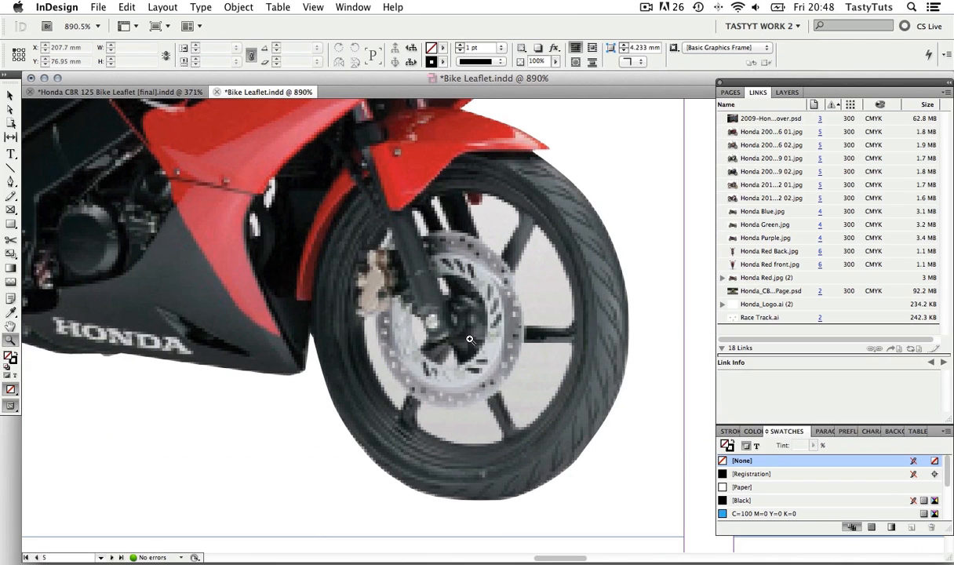
key(a)
click(445, 372)
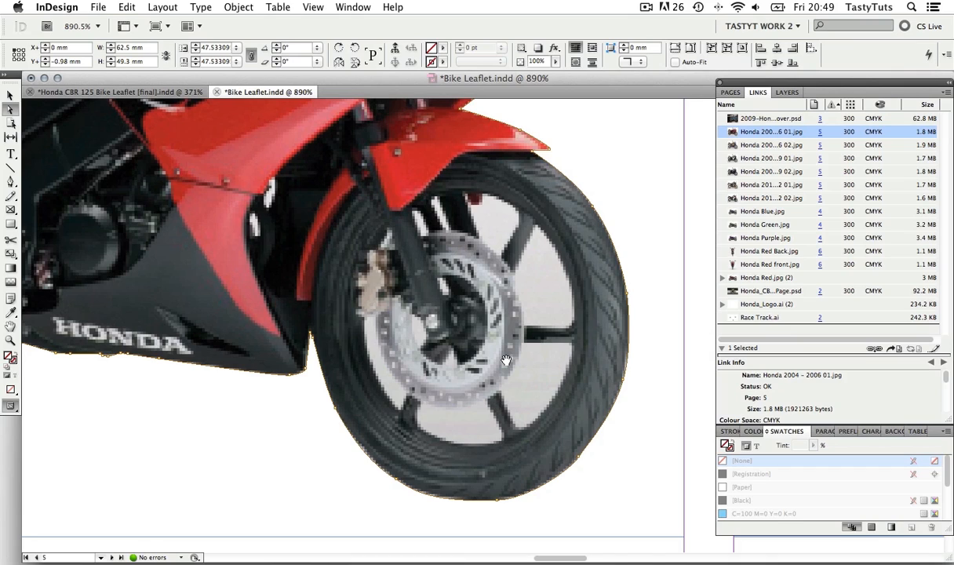
Step: Open the red bike's linked photo in Photoshop, enlarge its window and activate the Bike Outline path
key(v)
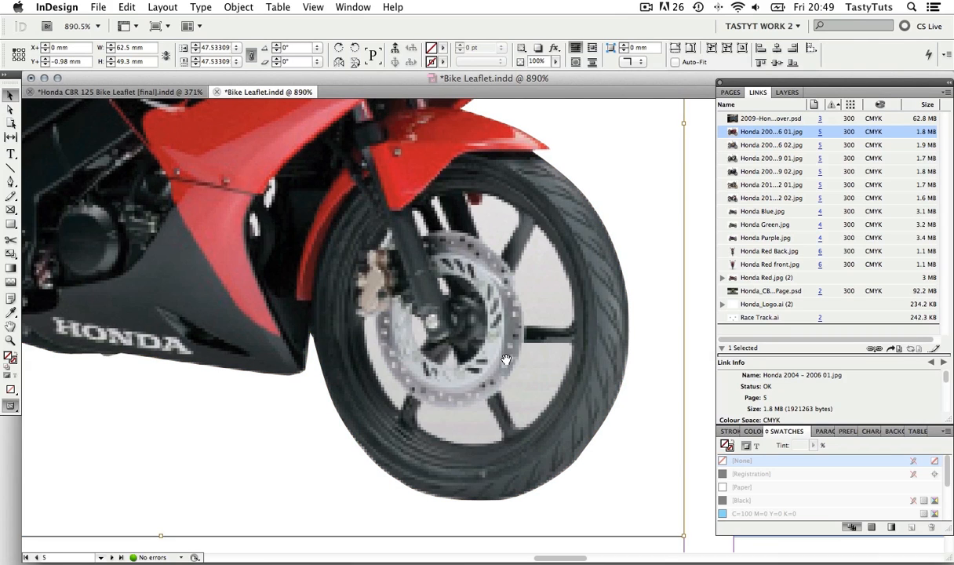
right_click(506, 359)
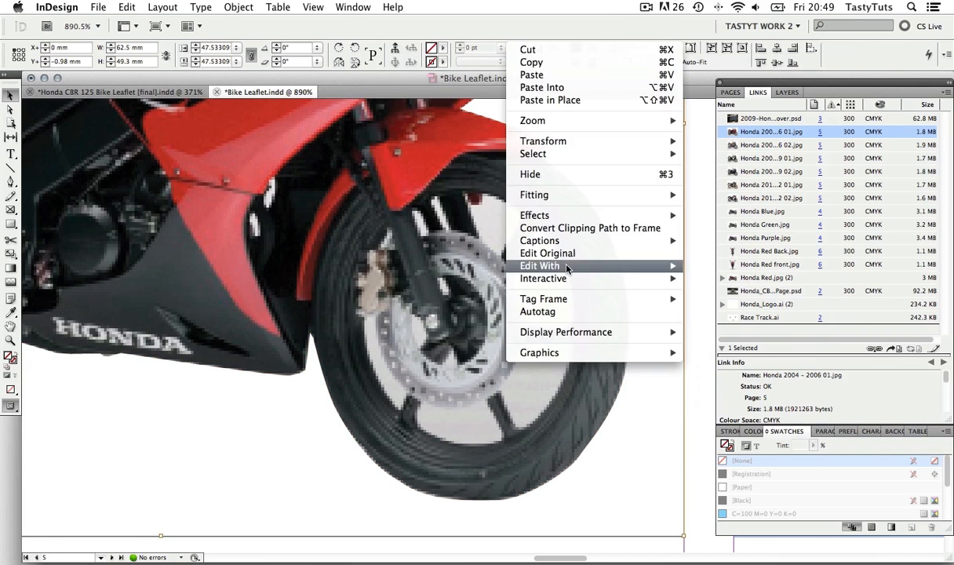
mouse_move(550, 266)
click(730, 306)
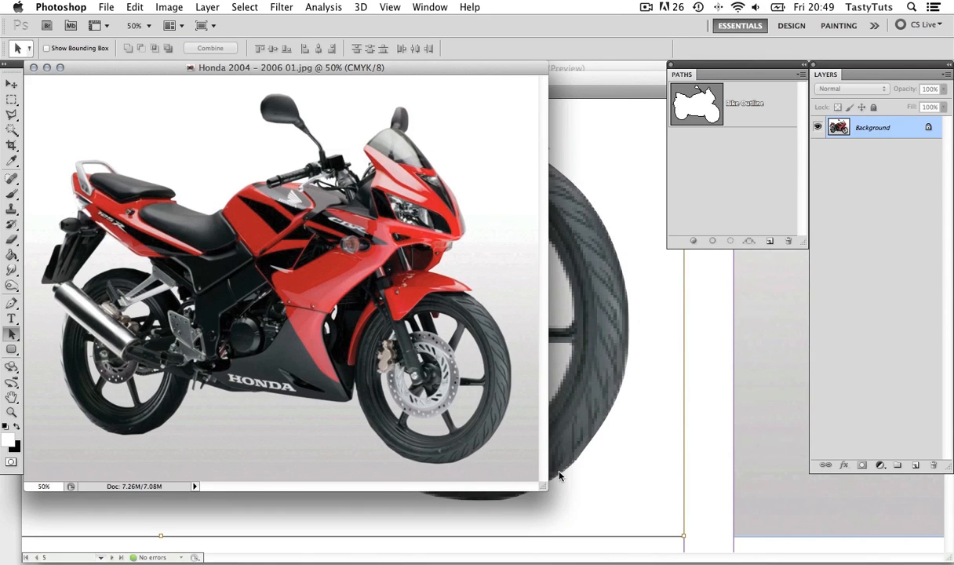
drag(543, 486, 648, 523)
click(699, 112)
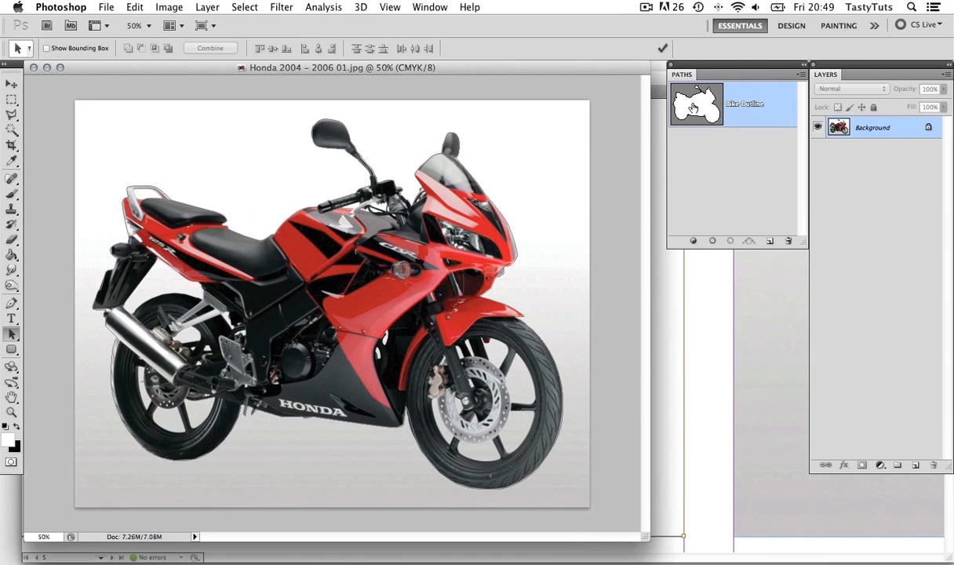
Step: Add a closed Pen subpath to Bike Outline around the front wheel gap between the upper spoke, rim, horizontal spoke and brake disc
key(z)
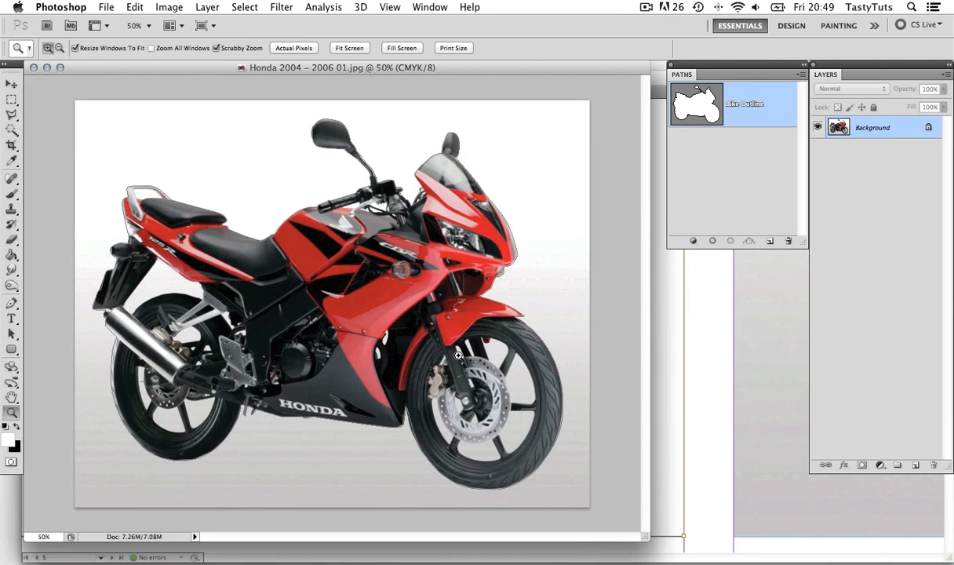
drag(394, 297, 215, 110)
drag(326, 231, 277, 172)
scroll(277, 172, right, 3)
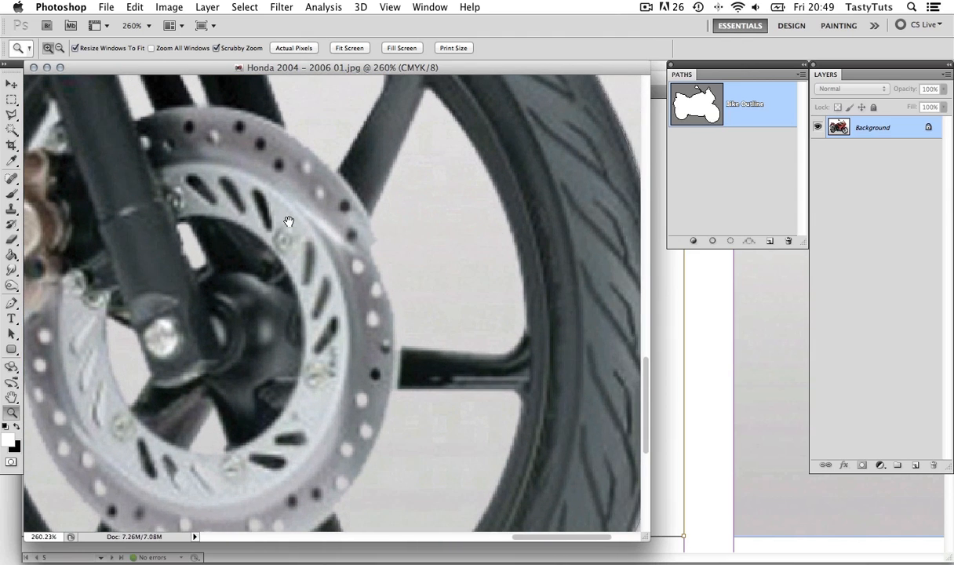
scroll(425, 228, right, 2)
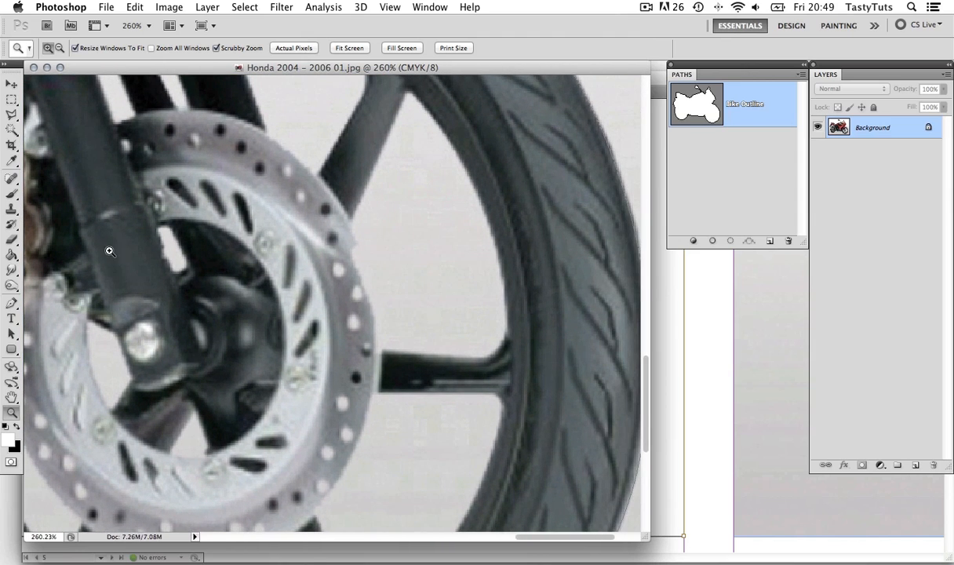
click(12, 303)
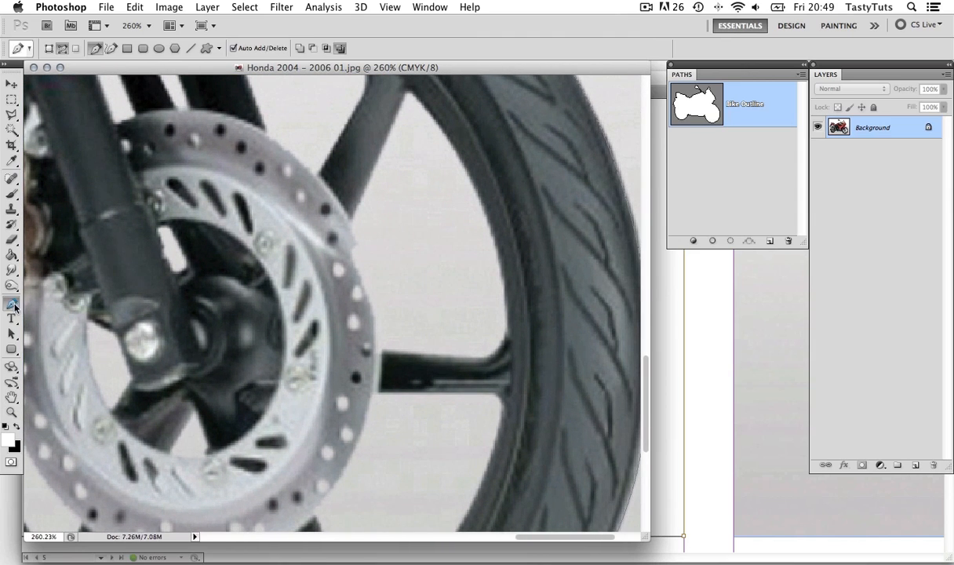
click(352, 225)
click(383, 149)
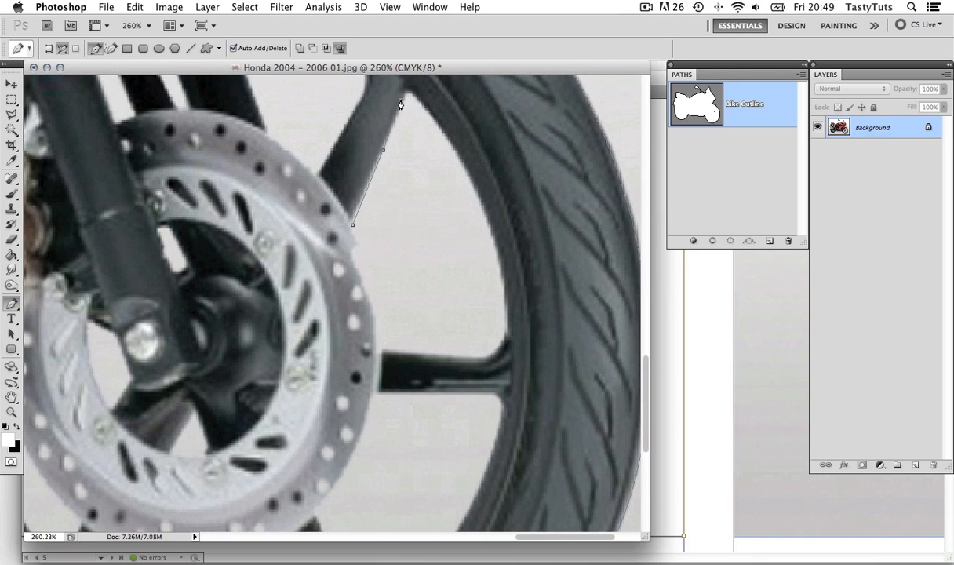
click(409, 92)
click(484, 205)
click(506, 329)
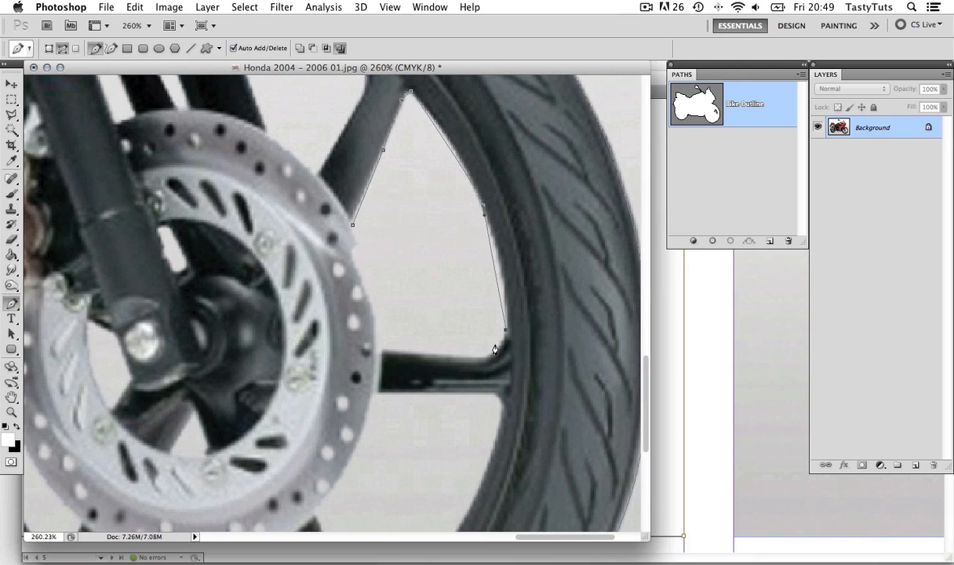
click(481, 358)
click(383, 351)
click(379, 282)
click(353, 226)
Step: Smooth the new subpath's anchor points along the brake disc edge and the inner rim with the Convert Point tool
drag(11, 303, 55, 350)
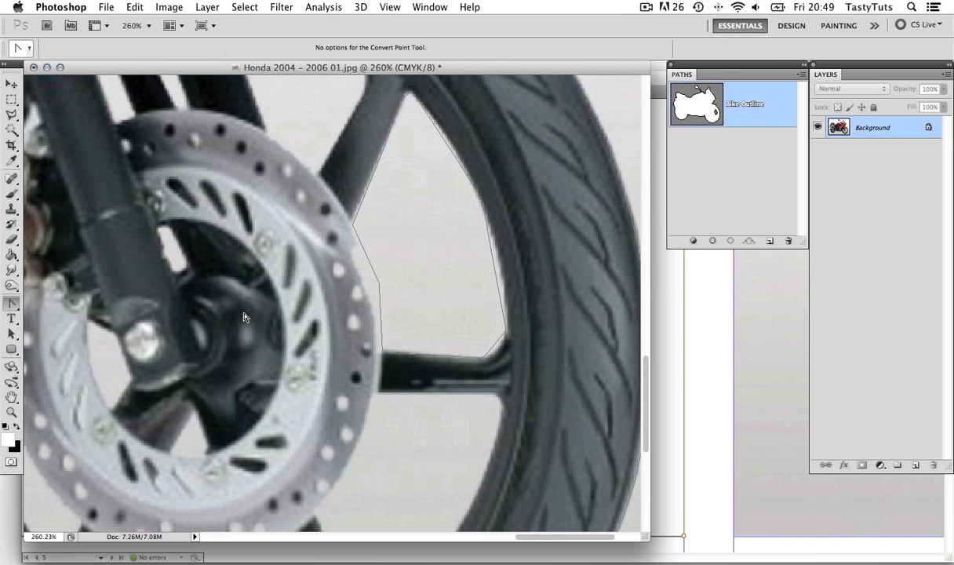
click(378, 284)
drag(378, 284, 372, 261)
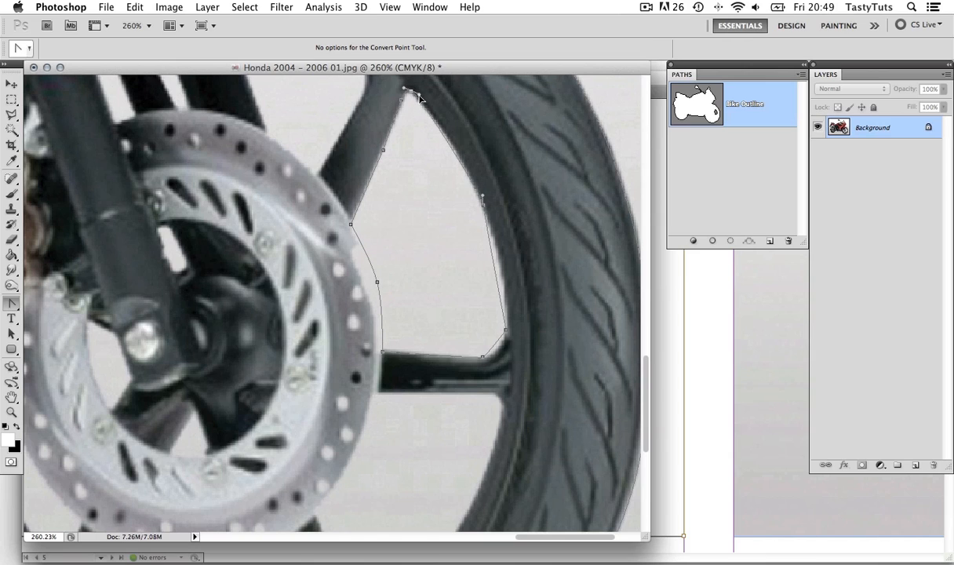
drag(482, 205, 497, 244)
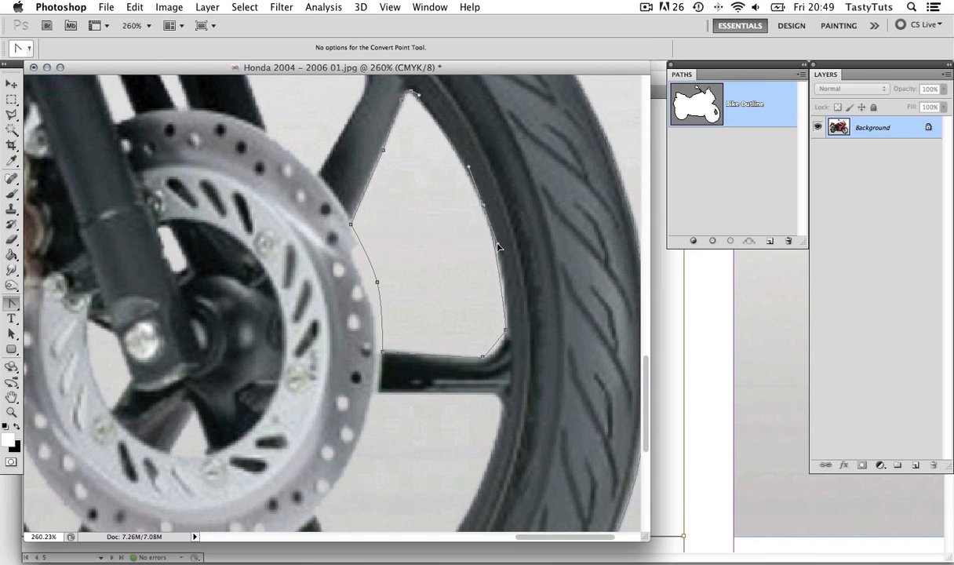
click(505, 331)
drag(505, 331, 509, 314)
Step: Save and close the bike image, and return to the Bike Leaflet document in InDesign
key(super+s)
key(super+w)
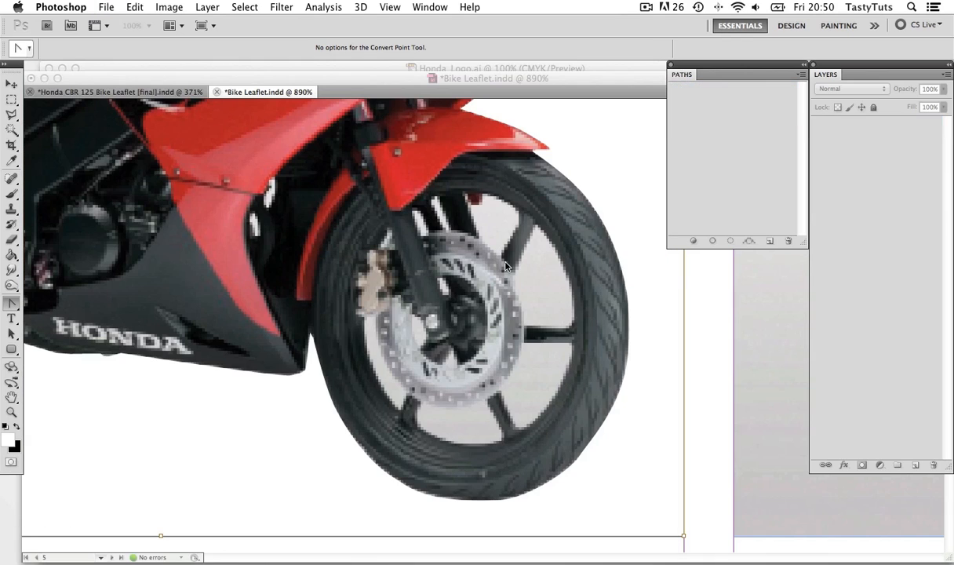
click(549, 259)
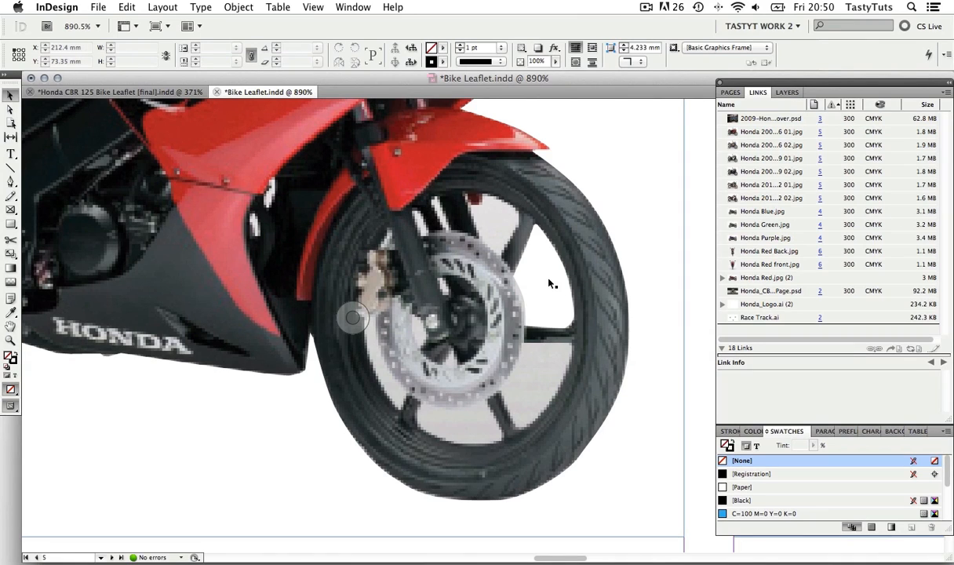
Step: Examine the red bike's cut-out front wheel and its complete clipping outline with Direct Selection
key(z)
alt+click(459, 280)
alt+click(459, 280)
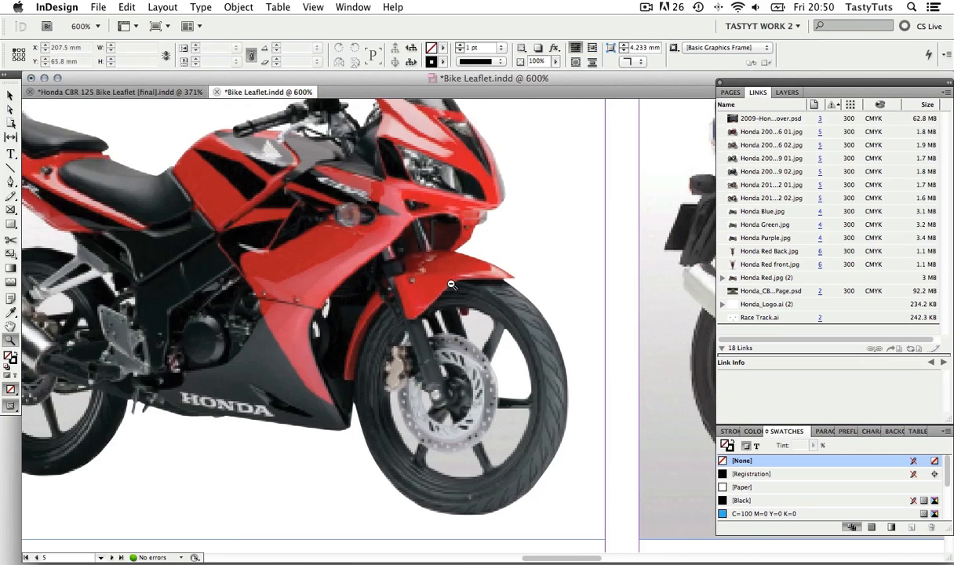
alt+click(459, 280)
click(517, 357)
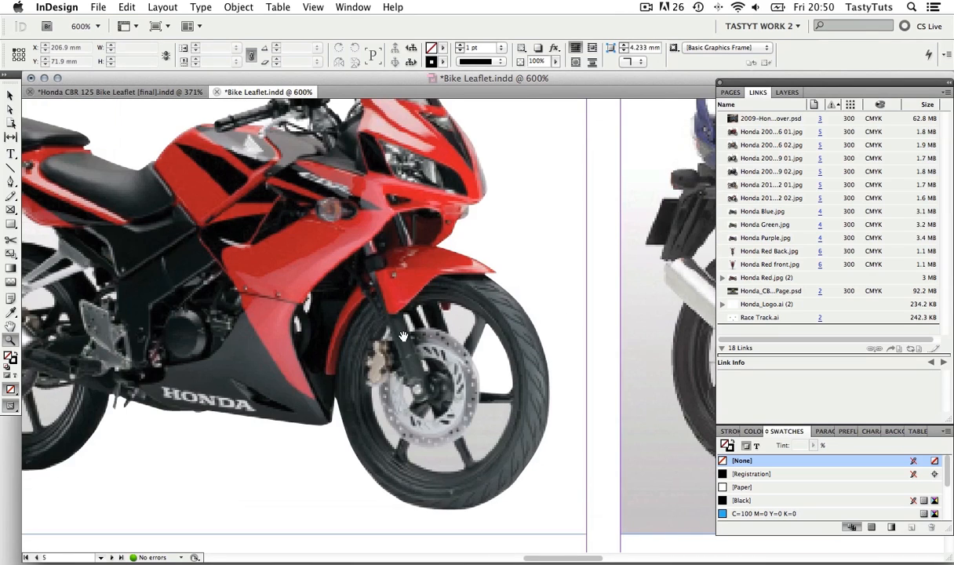
drag(404, 335, 532, 378)
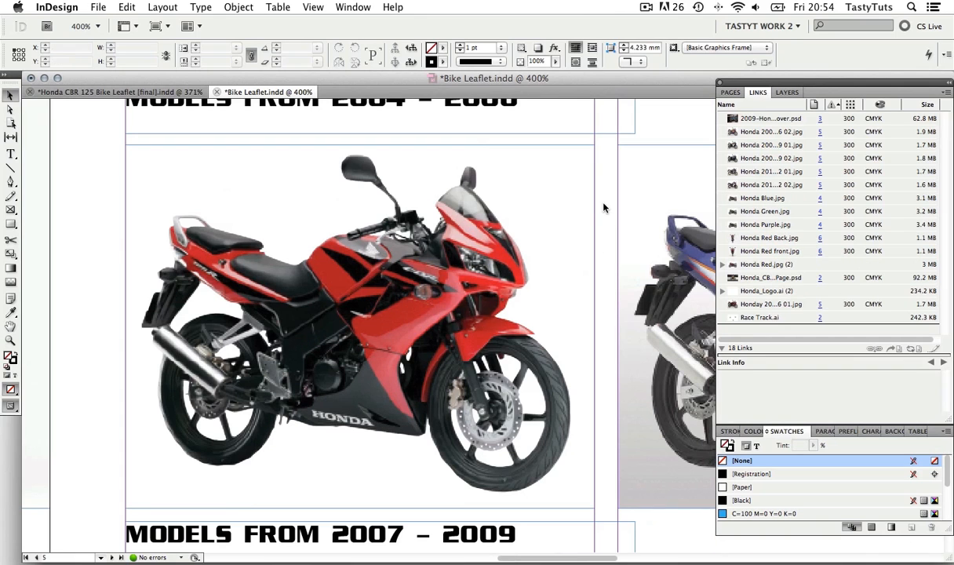
key(a)
click(499, 351)
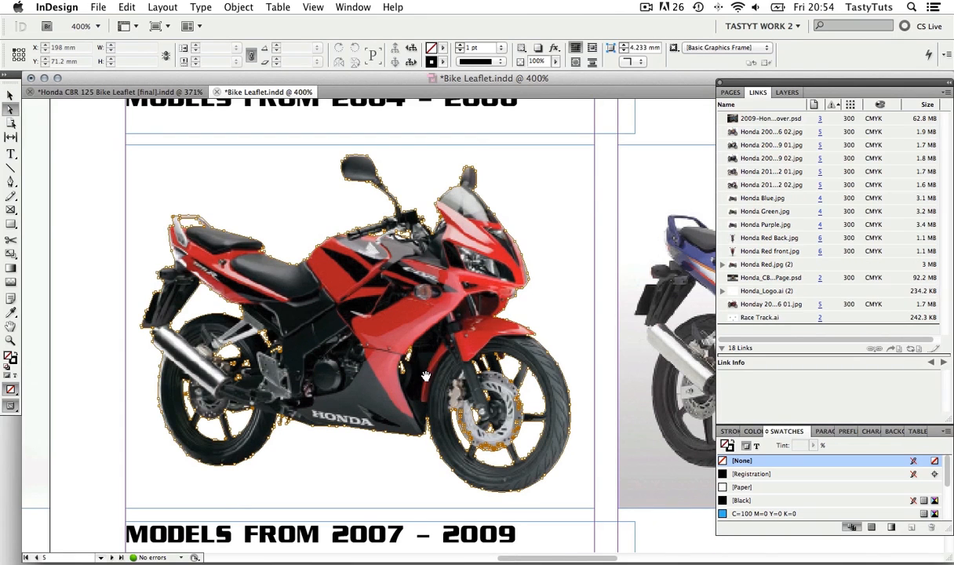
Step: Review the model photos on page 5 and the front and back profile photos on page 6
key(z)
alt+click(498, 352)
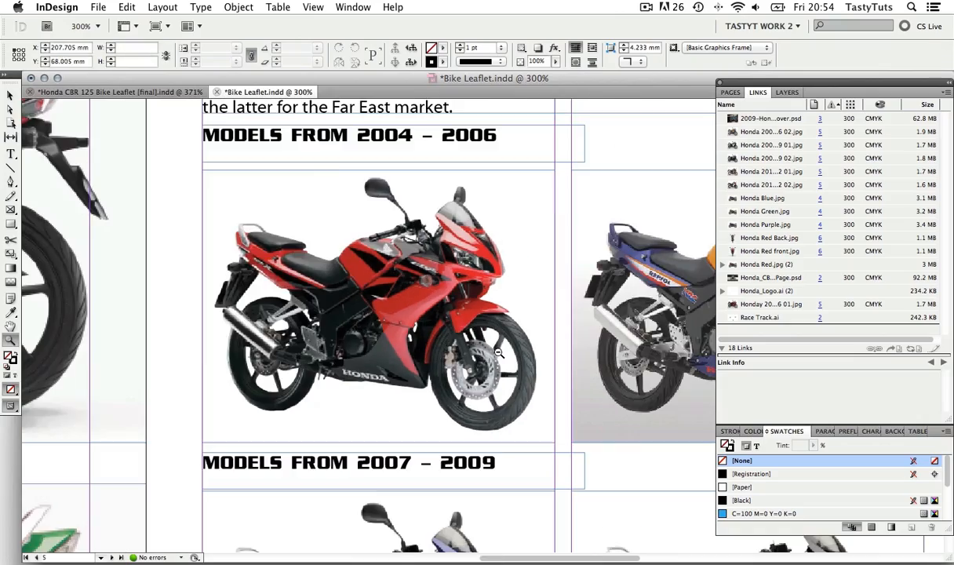
alt+click(499, 353)
drag(545, 317, 431, 281)
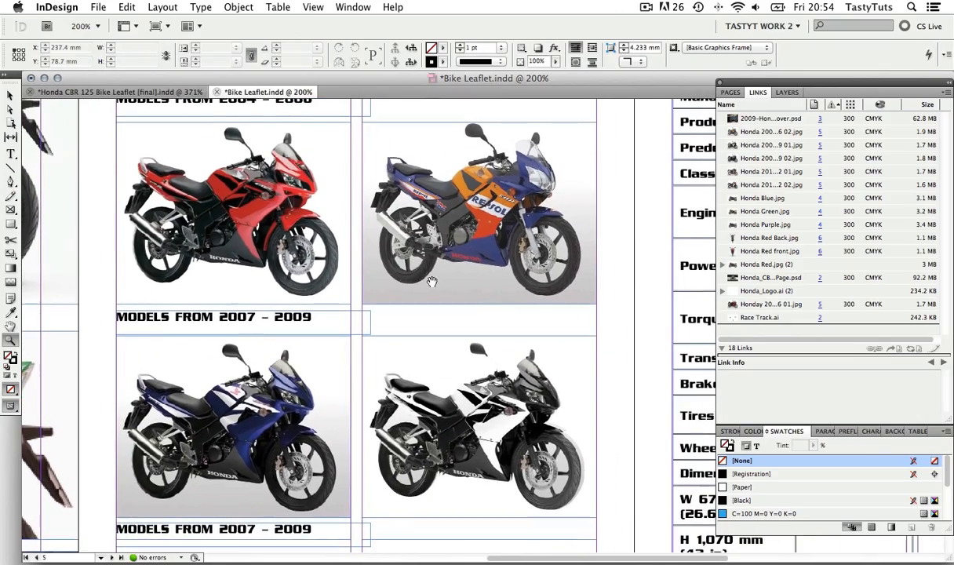
alt+click(506, 293)
drag(507, 341, 529, 247)
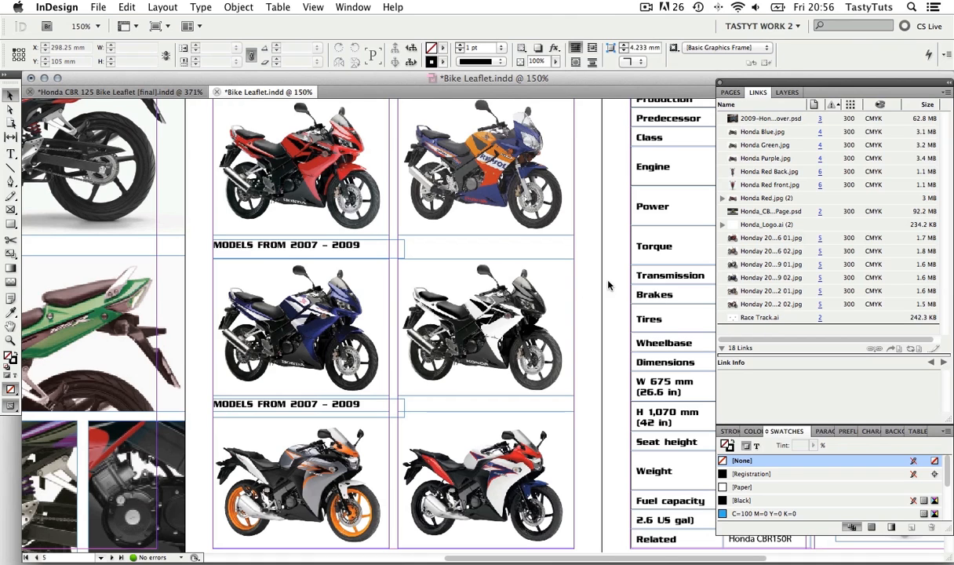
scroll(618, 277, right, 10)
scroll(548, 276, right, 5)
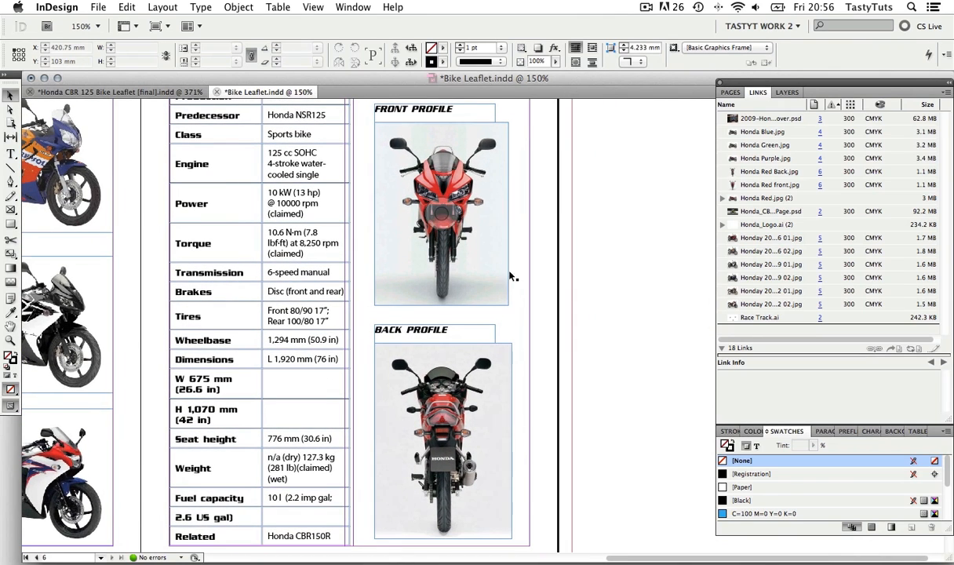
click(502, 263)
click(496, 388)
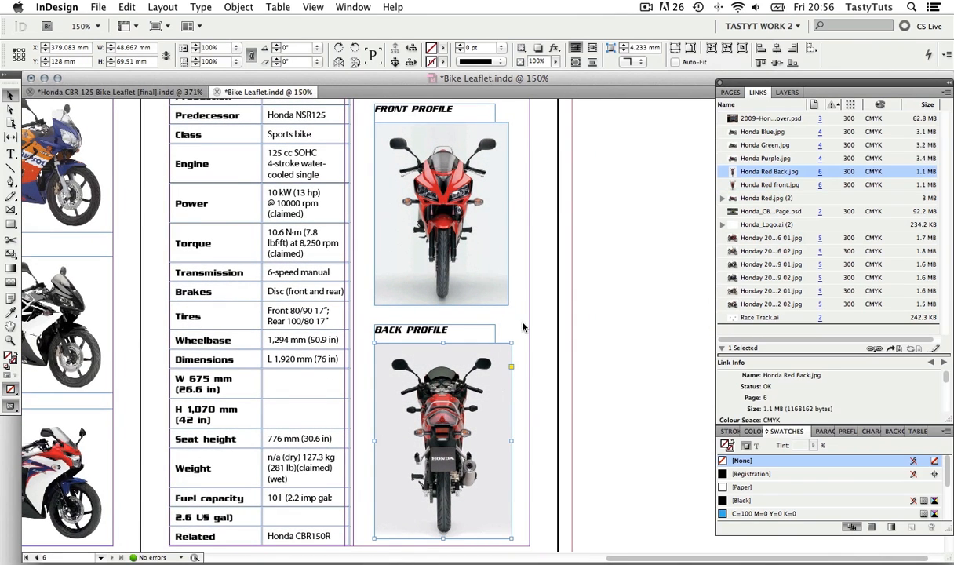
click(474, 283)
click(496, 389)
click(537, 335)
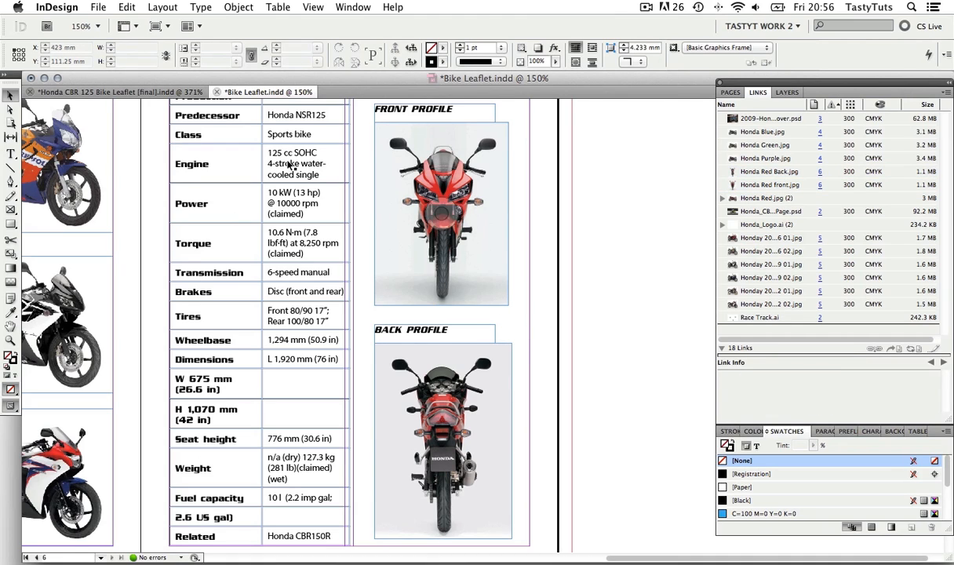
Step: In the Honda CBR 125 Bike Leaflet [final] document, open the front profile image Honda Front.psd in Adobe Photoshop CS5
click(142, 92)
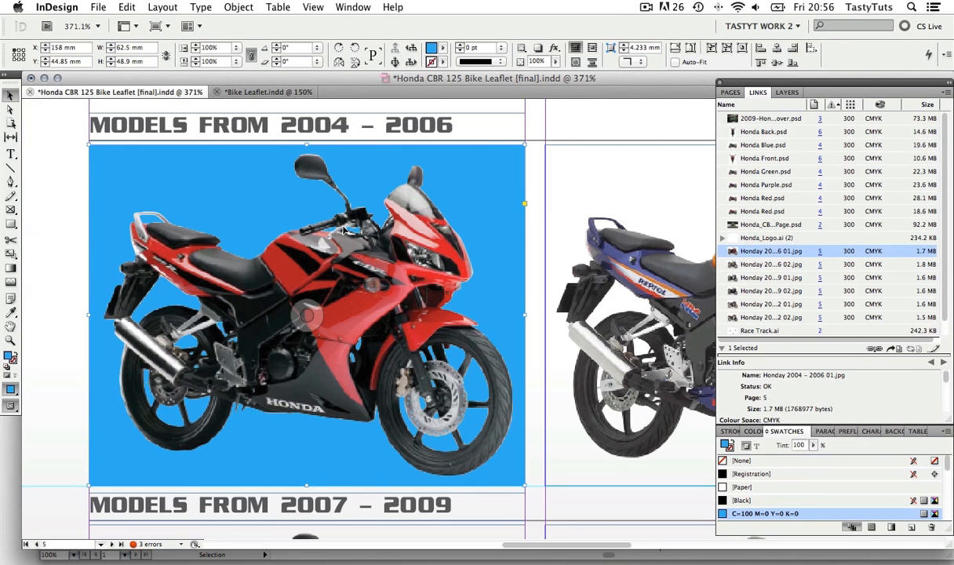
scroll(536, 260, right, 10)
scroll(512, 257, right, 10)
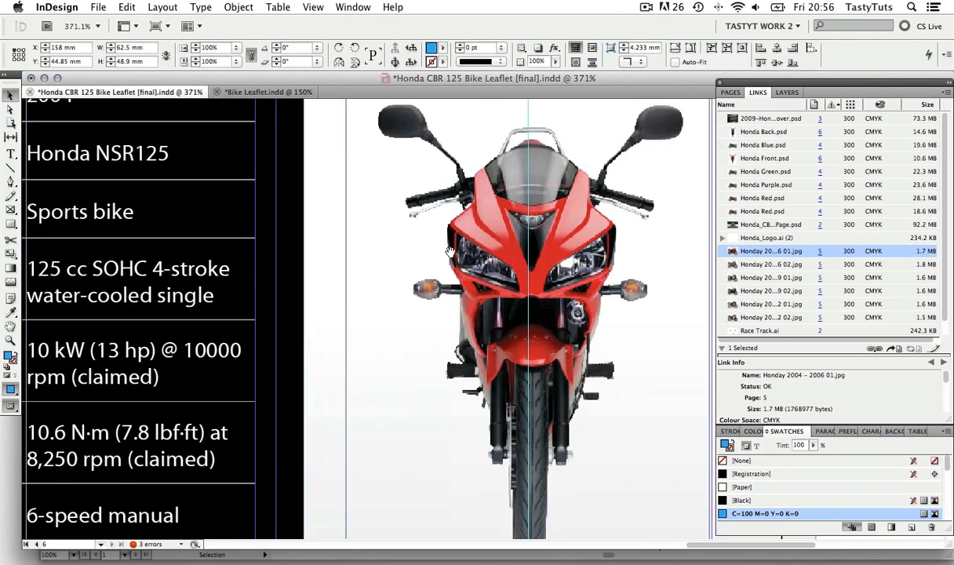
key(z)
alt+click(532, 288)
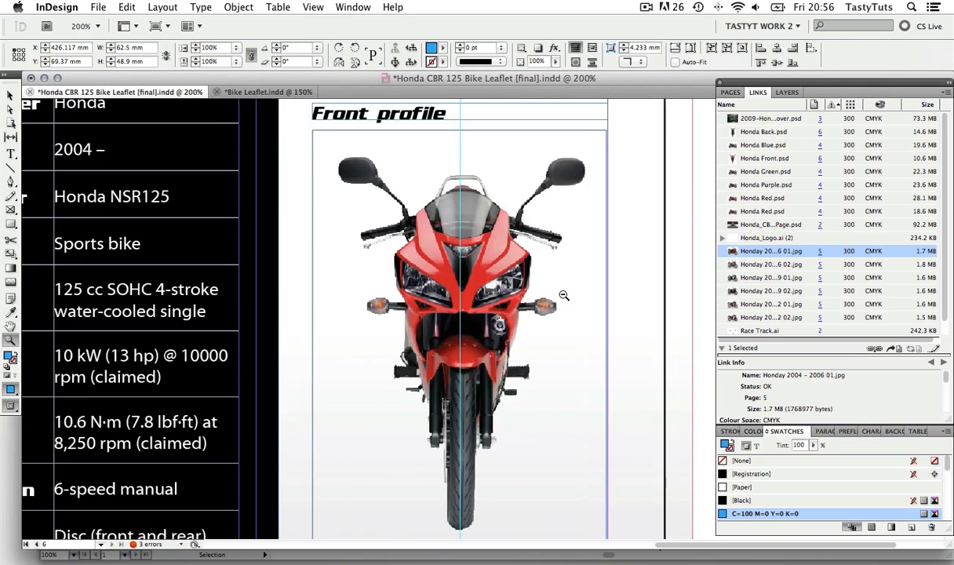
alt+click(550, 295)
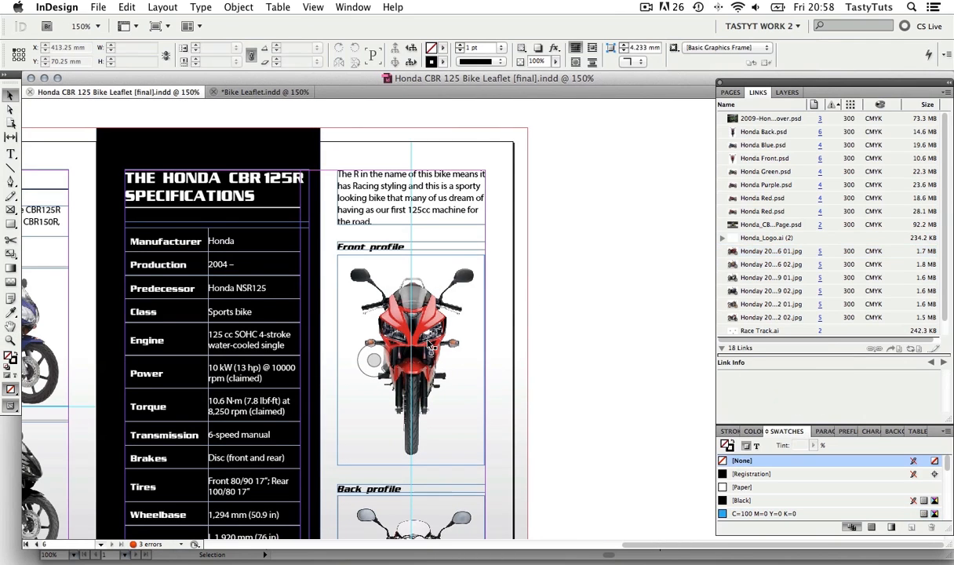
click(427, 344)
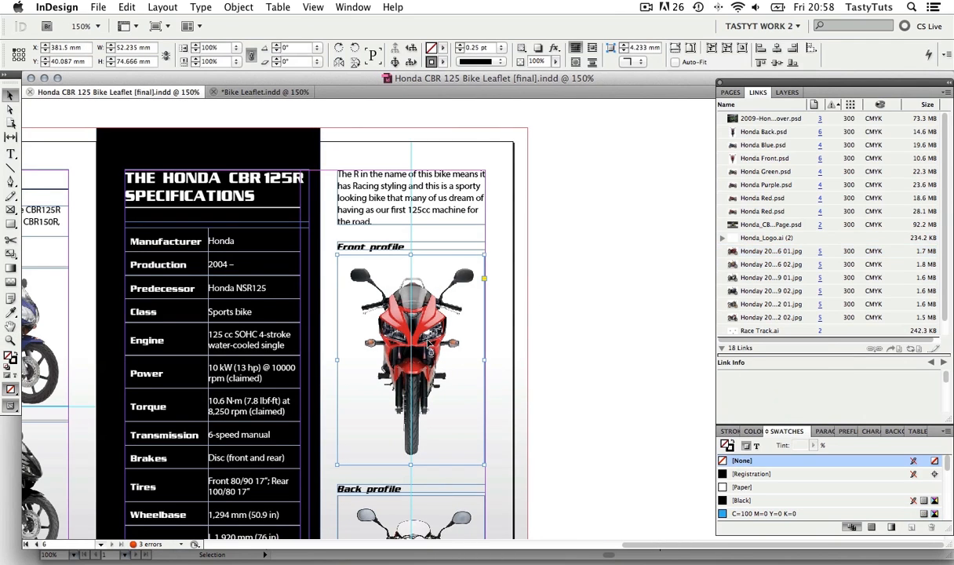
right_click(428, 342)
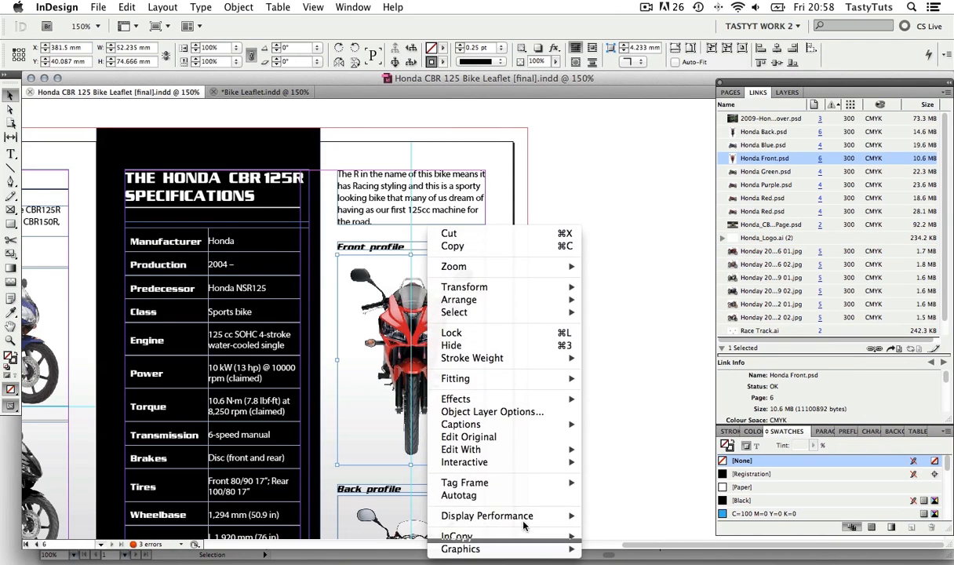
mouse_move(502, 449)
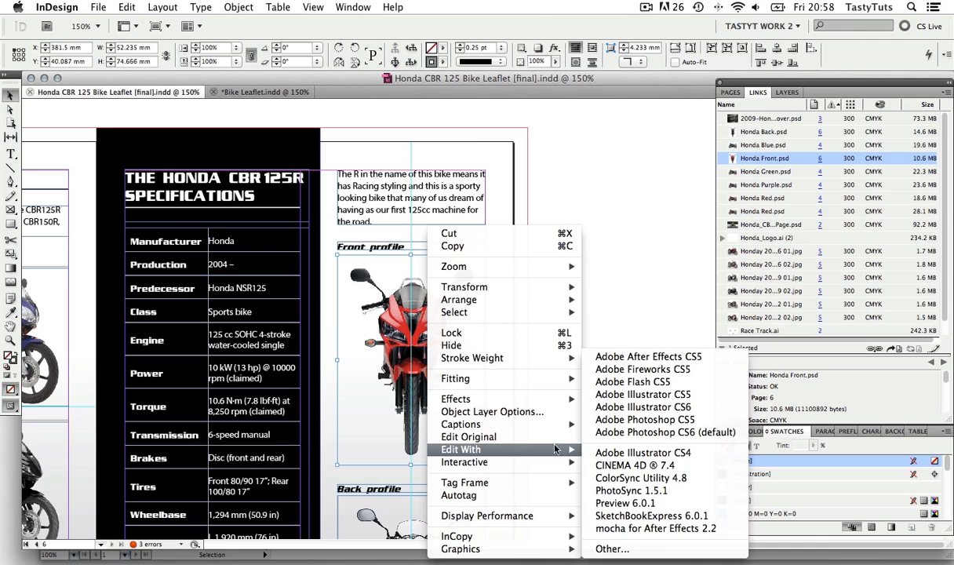
click(645, 419)
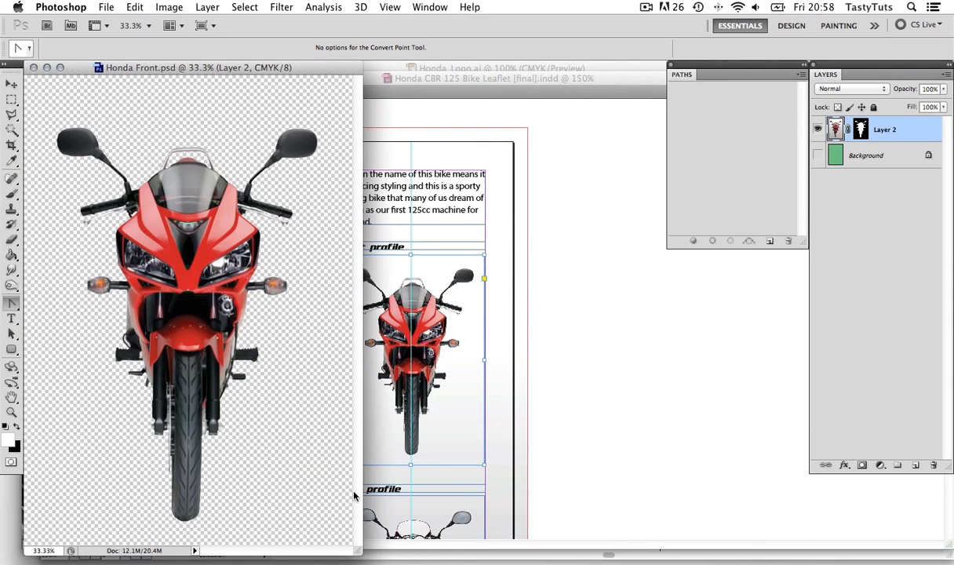
Step: Inspect the front profile cut-out in Honda Front.psd by disabling and re-enabling the mask on Layer 2
drag(358, 551, 633, 552)
key(z)
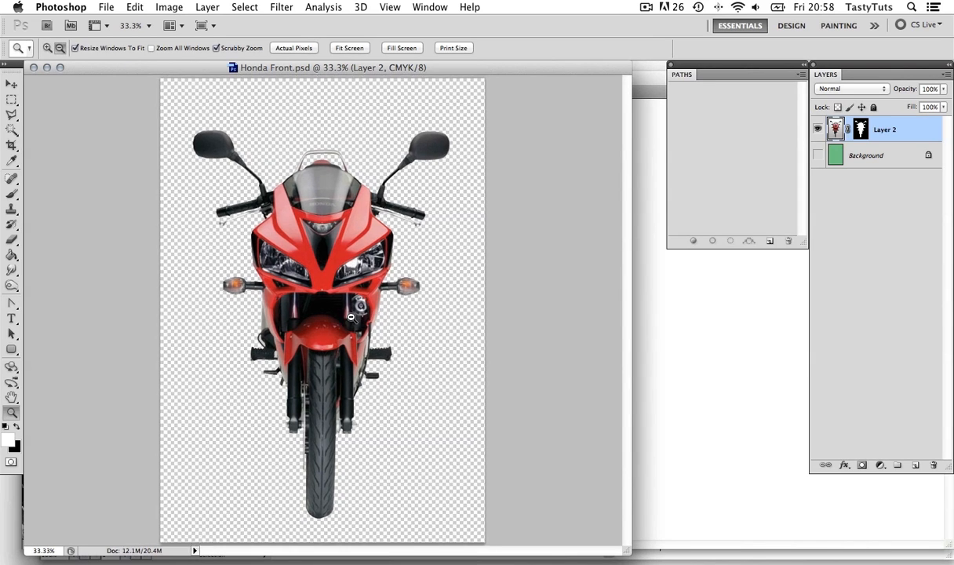
alt+click(351, 316)
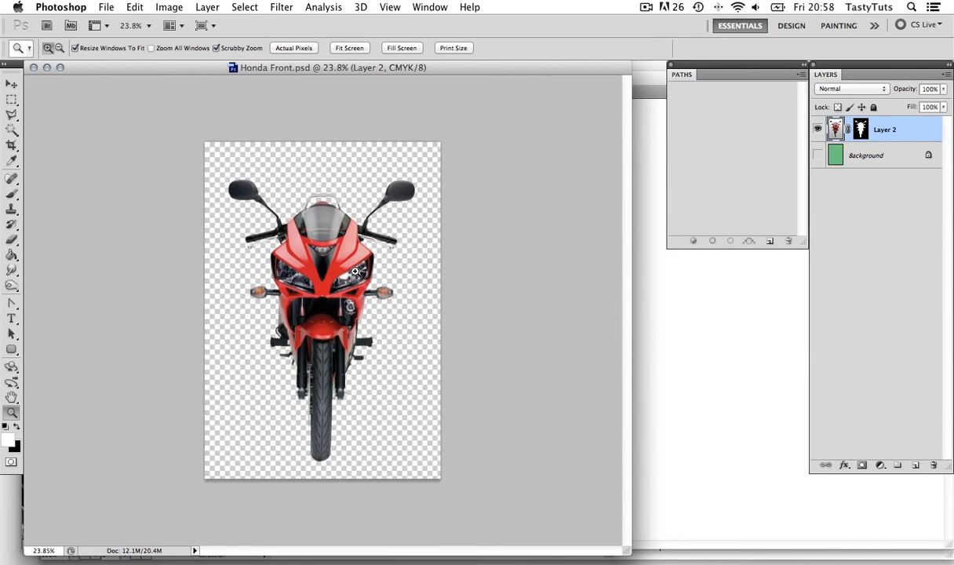
drag(177, 107, 198, 135)
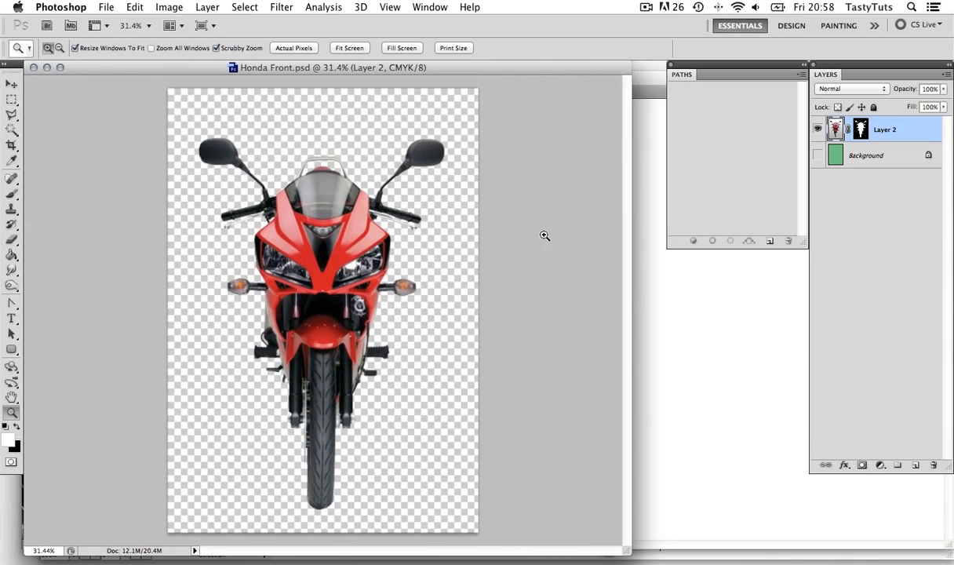
key(v)
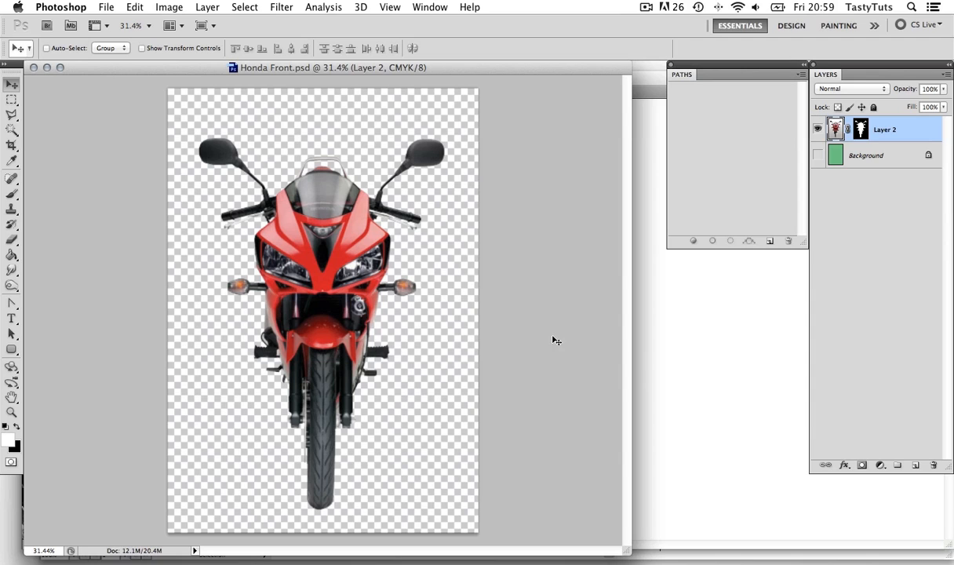
drag(831, 66, 717, 103)
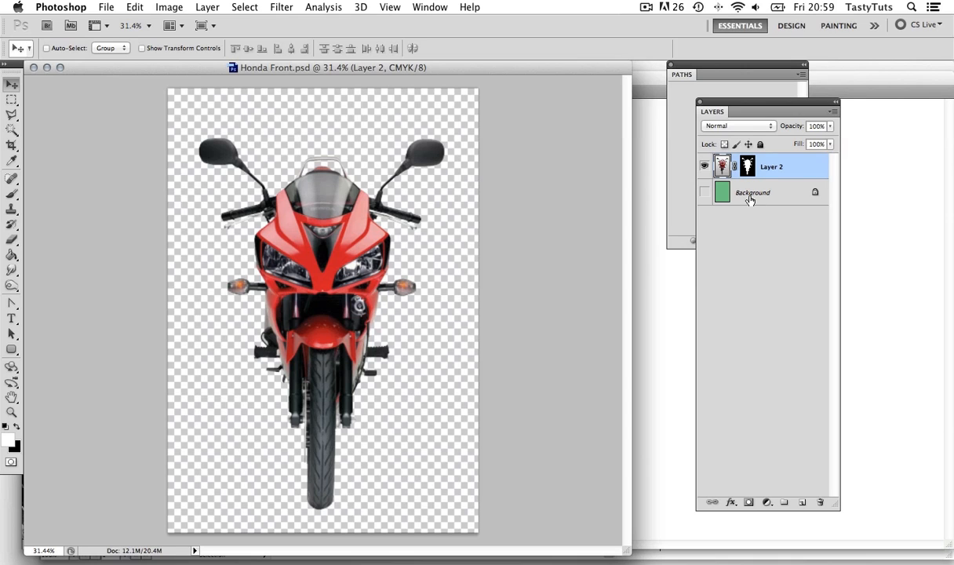
right_click(769, 167)
click(777, 168)
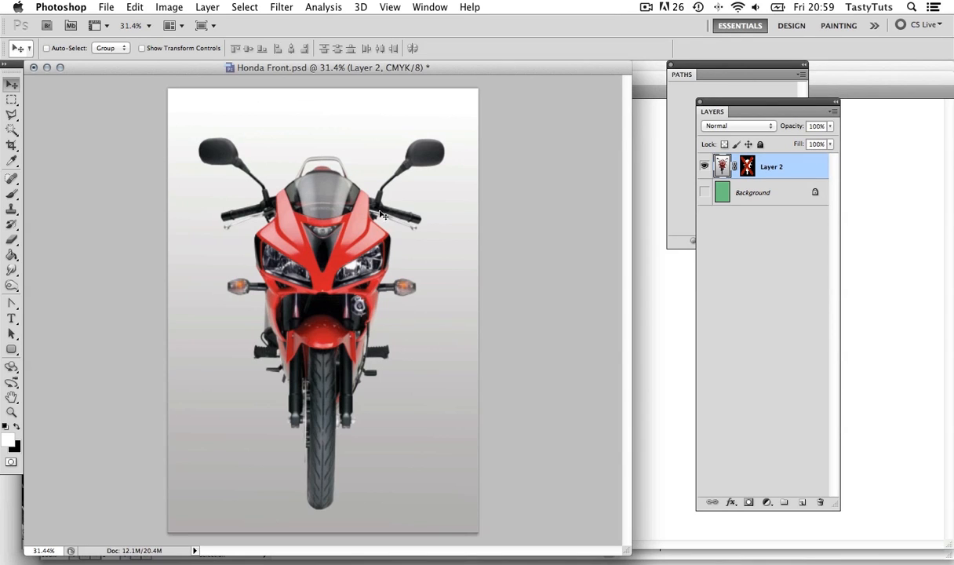
click(748, 166)
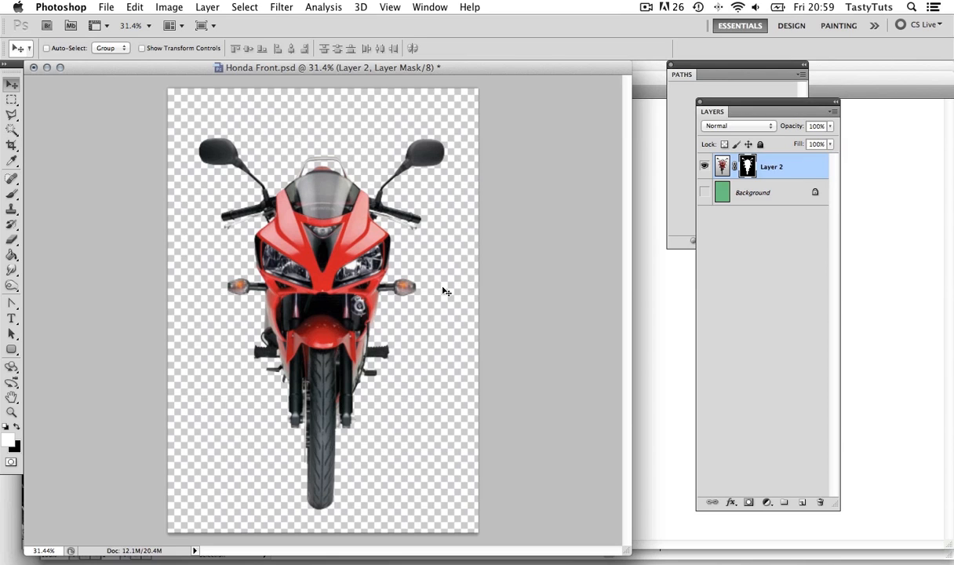
Step: Close Honda Front.psd without saving and review the front and back profile photos in the final InDesign leaflet
key(super+q)
click(433, 208)
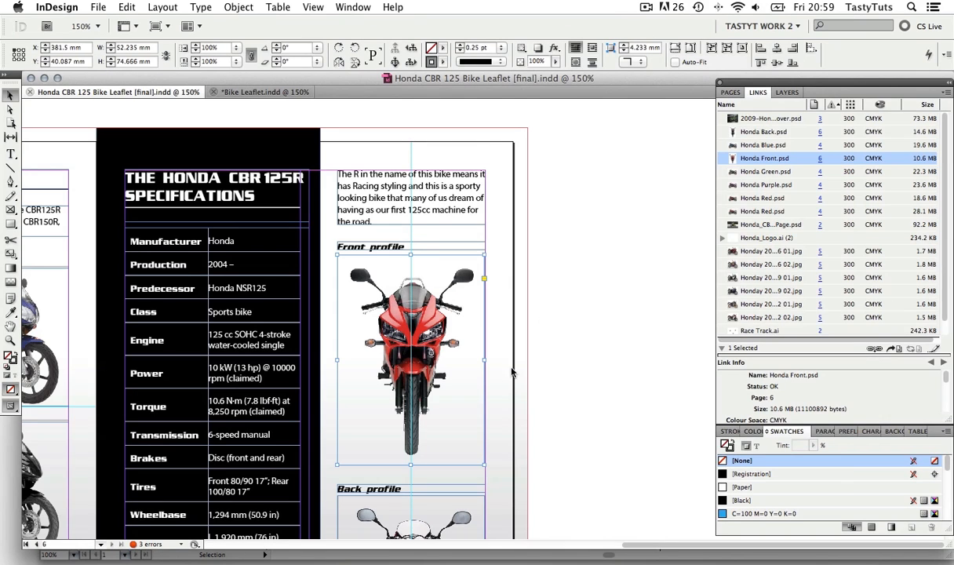
drag(503, 376, 552, 240)
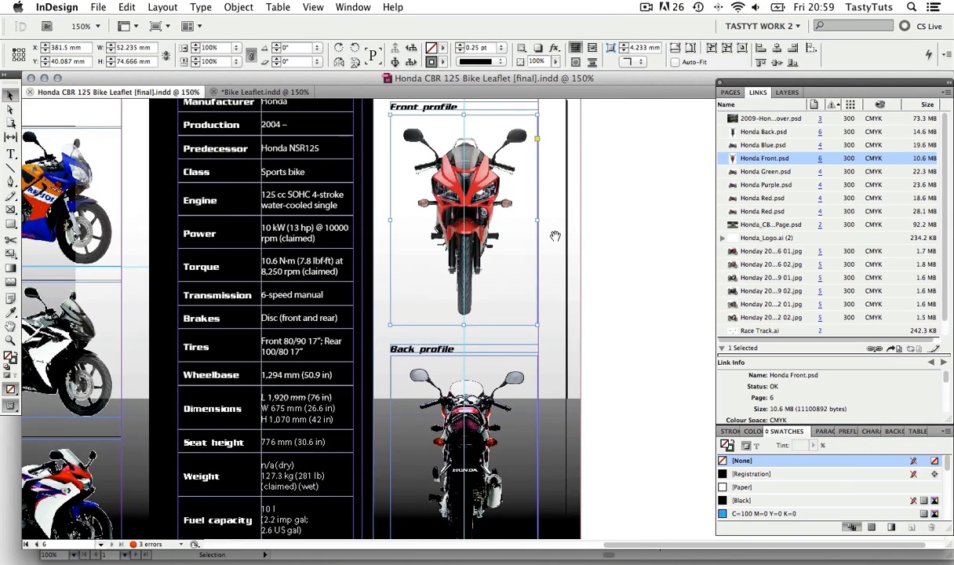
scroll(542, 306, down, 3)
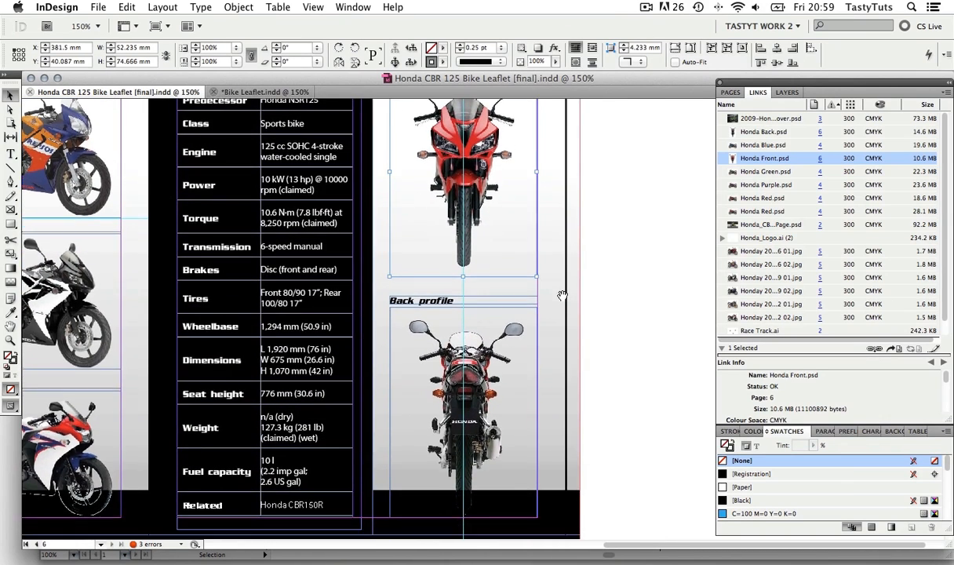
scroll(563, 294, up, 5)
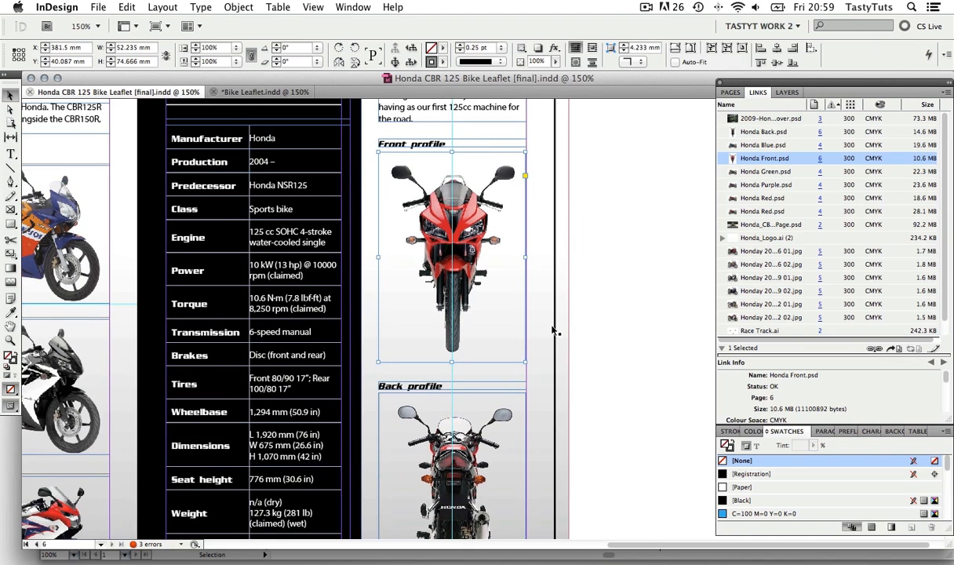
Step: Switch to the Bike Leaflet document and open its front profile image, Honda Red front.jpg, in Photoshop
click(236, 92)
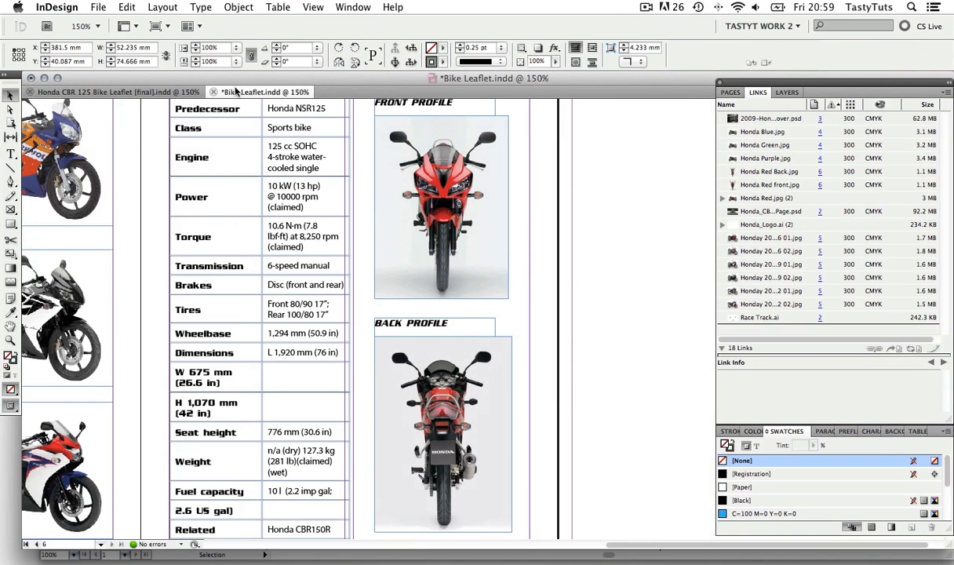
drag(603, 198, 611, 276)
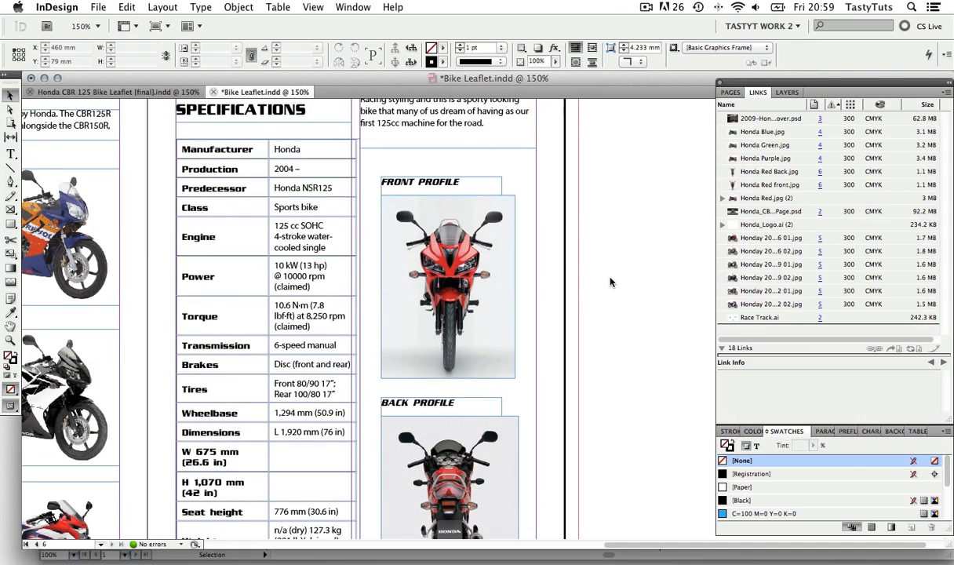
click(481, 283)
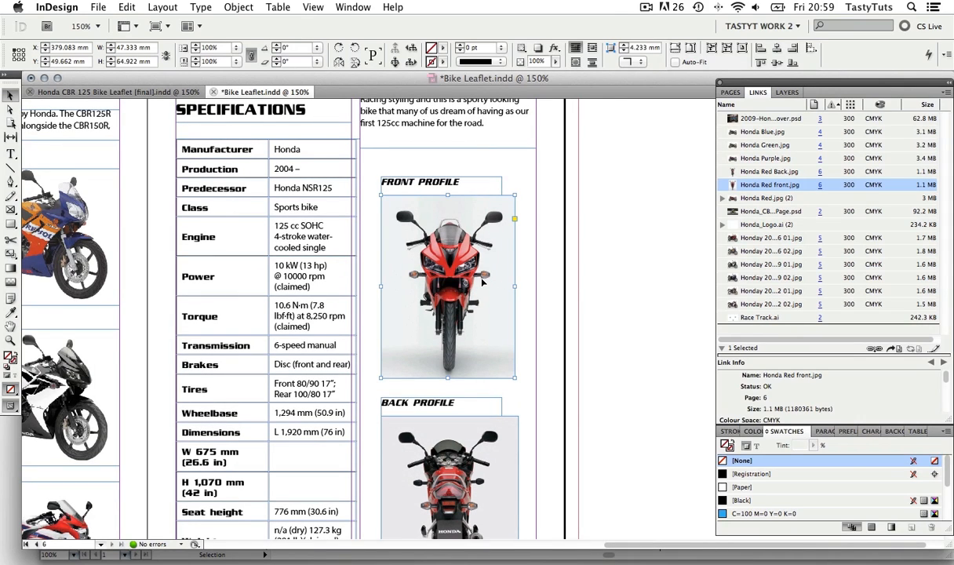
click(934, 350)
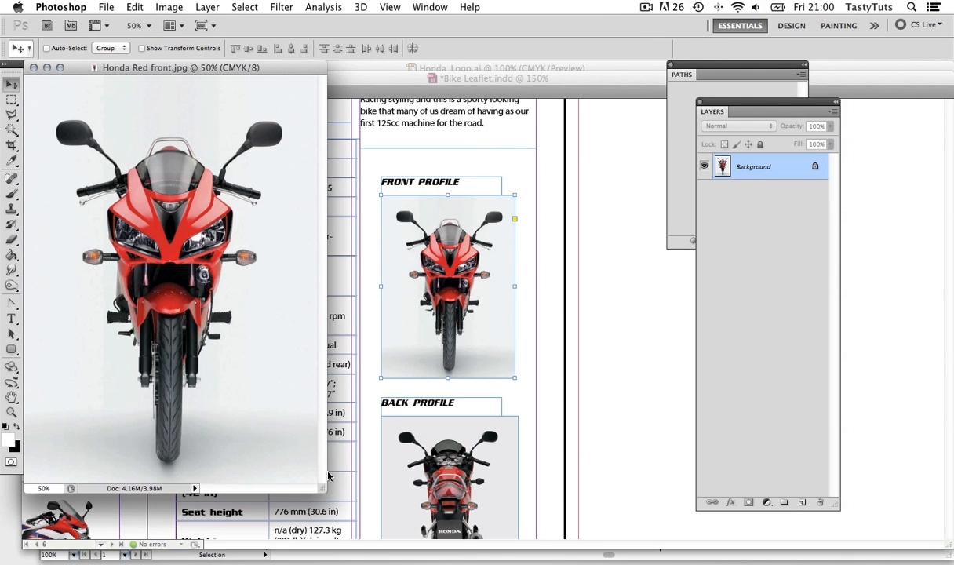
Step: Convert the image's locked Background into a regular layer and add a layer mask to it
drag(321, 487, 576, 492)
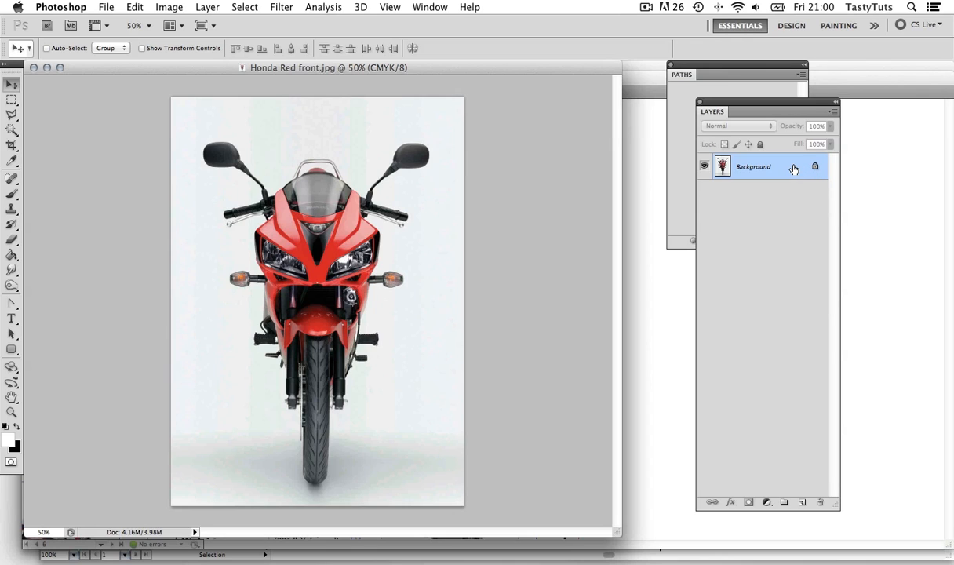
double_click(794, 169)
click(594, 252)
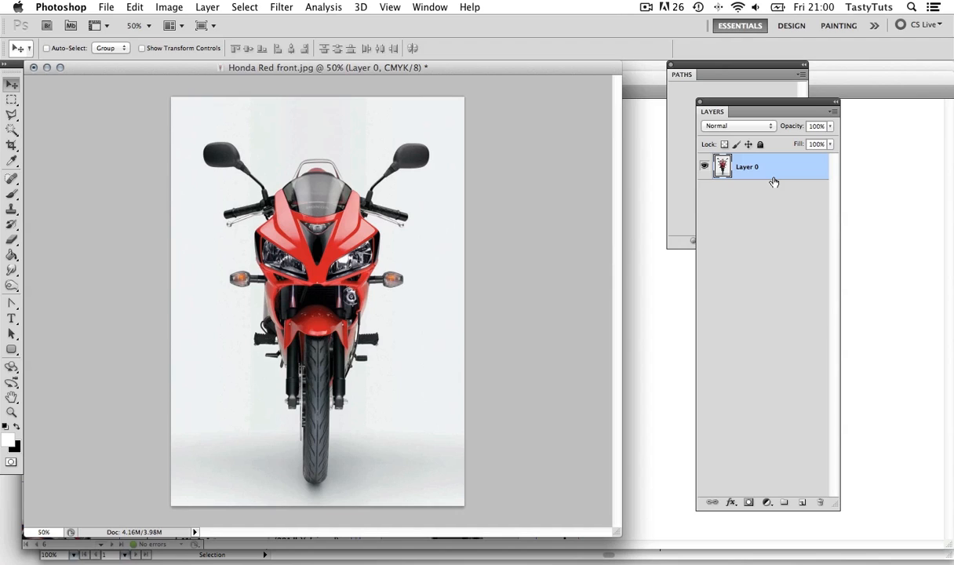
click(748, 503)
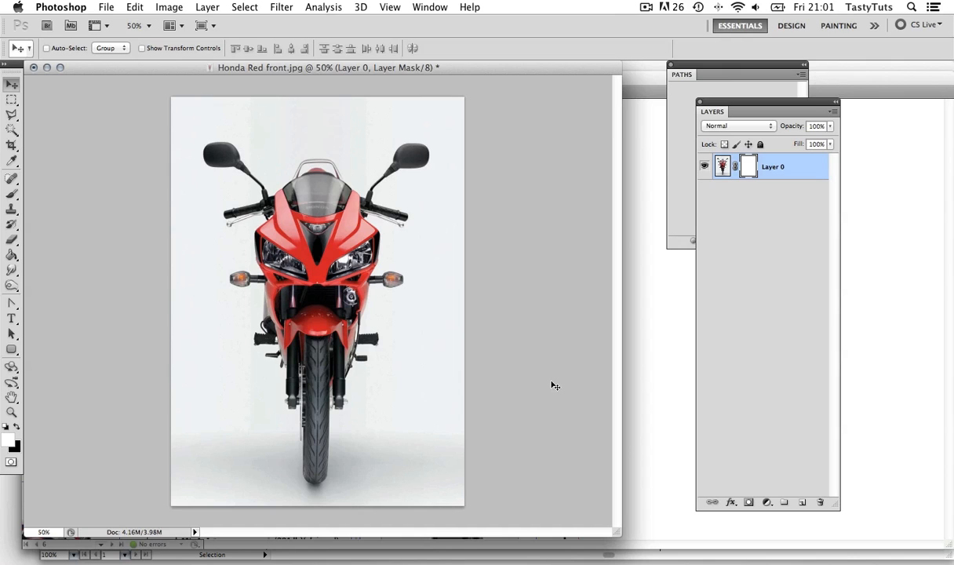
Step: With a black brush of size 100, mask out the large background areas on both lower sides of the bike
click(15, 428)
key(b)
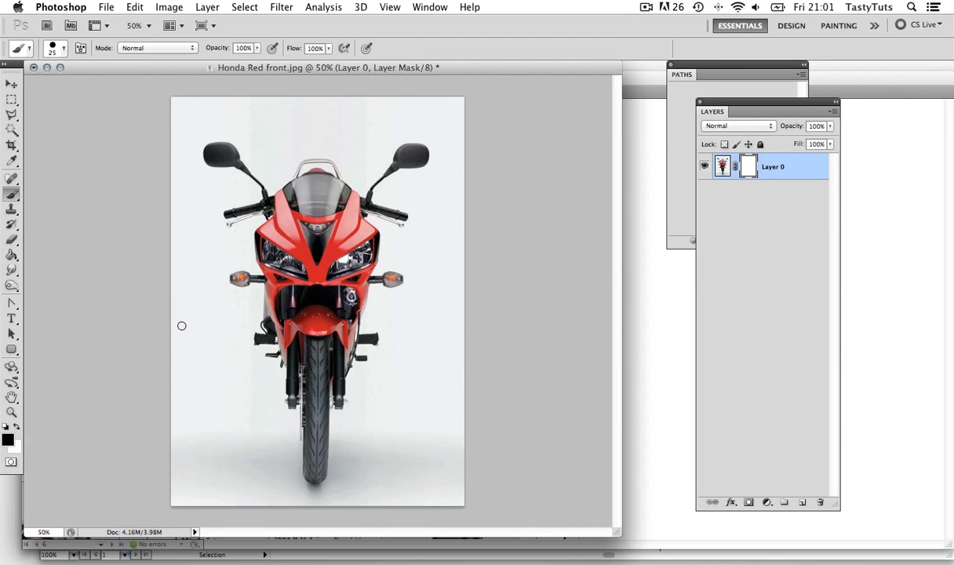
key(bracketright)
key(bracketright)
key(bracketright)
key(bracketright)
key(bracketright)
key(bracketright)
key(bracketright)
key(bracketright)
key(bracketright)
key(bracketright)
mouse_move(179, 350)
mouse_down()
mouse_move(180, 401)
mouse_move(194, 367)
mouse_move(228, 440)
mouse_move(193, 482)
mouse_move(241, 484)
mouse_move(201, 403)
mouse_move(169, 256)
mouse_up()
mouse_move(443, 345)
mouse_down()
mouse_move(472, 359)
mouse_move(444, 459)
mouse_move(414, 420)
mouse_move(387, 477)
mouse_move(447, 485)
mouse_move(415, 451)
mouse_up()
Step: Reduce the brush size to 20 and mask out the background closely along the left fairing and indicator
key(z)
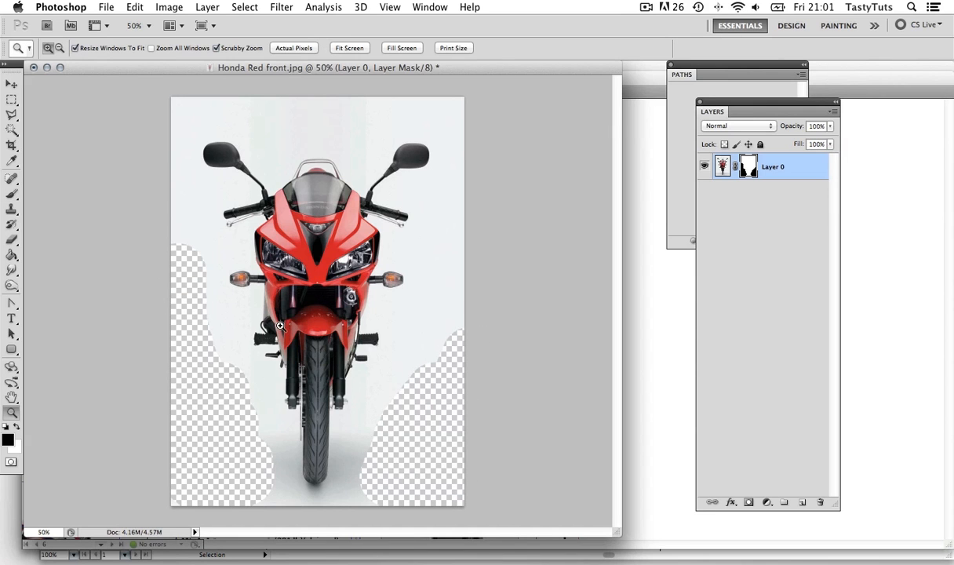
drag(281, 325, 328, 257)
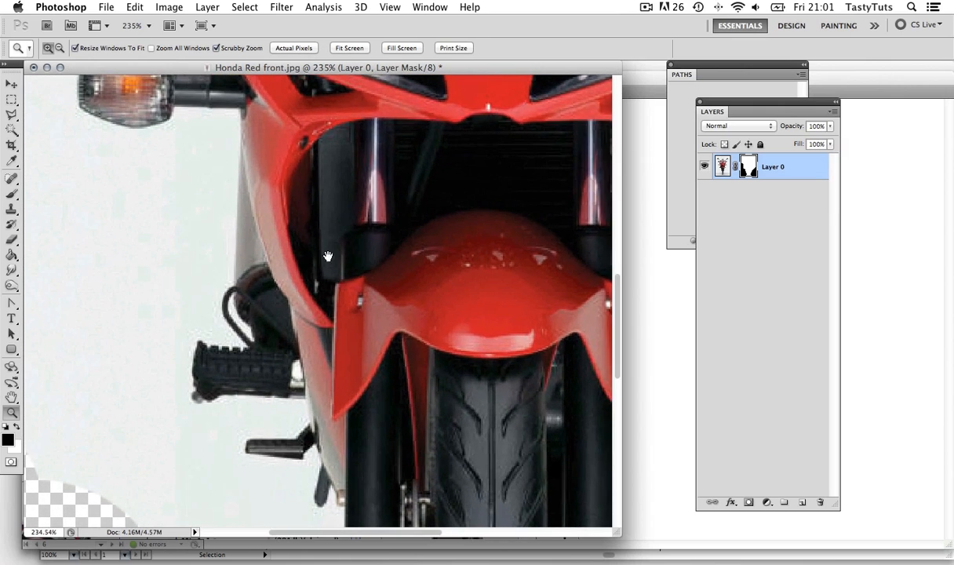
drag(254, 166, 375, 361)
drag(324, 203, 381, 416)
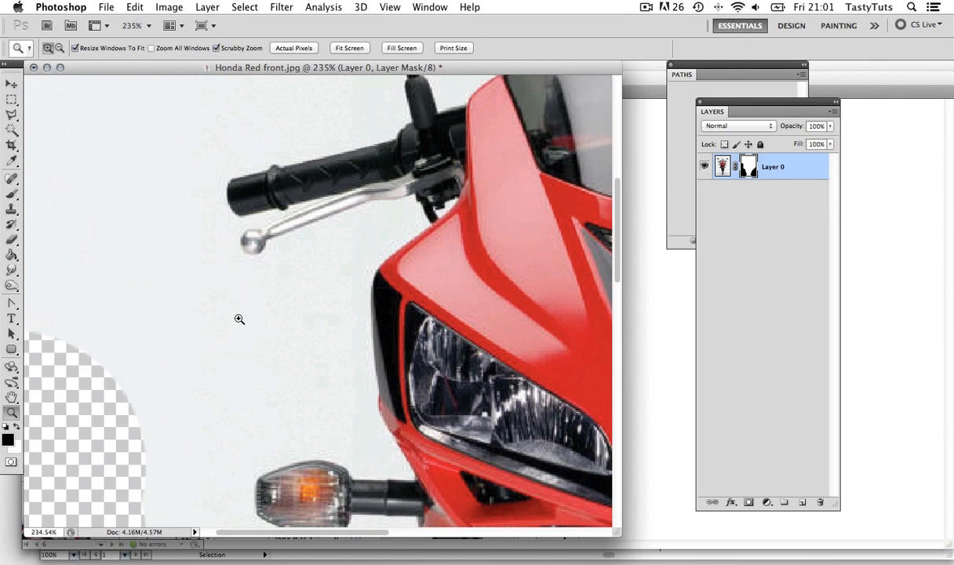
key(b)
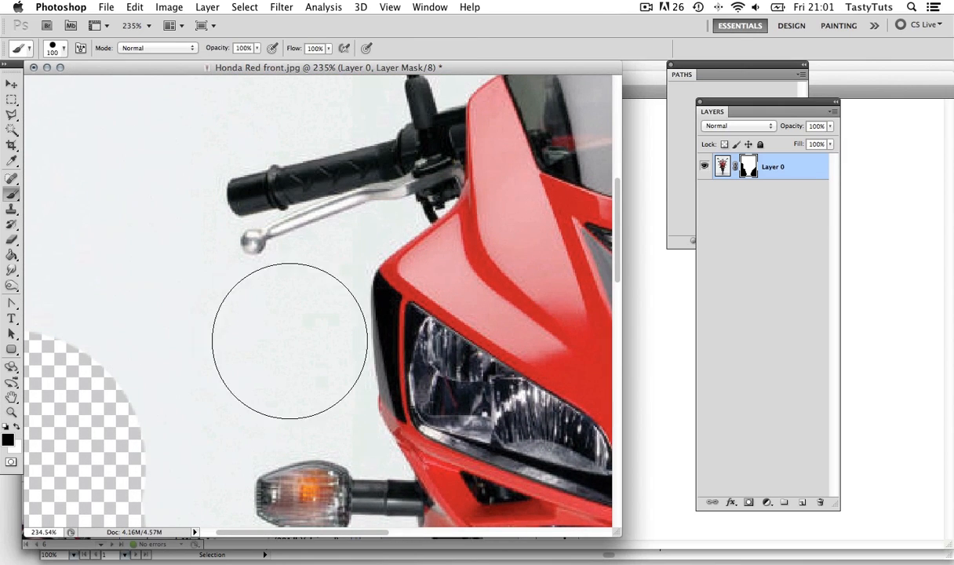
key(bracketleft)
key(bracketleft)
key(bracketleft)
key(bracketleft)
key(bracketleft)
key(bracketleft)
key(bracketleft)
key(bracketleft)
key(bracketleft)
key(bracketleft)
key(bracketleft)
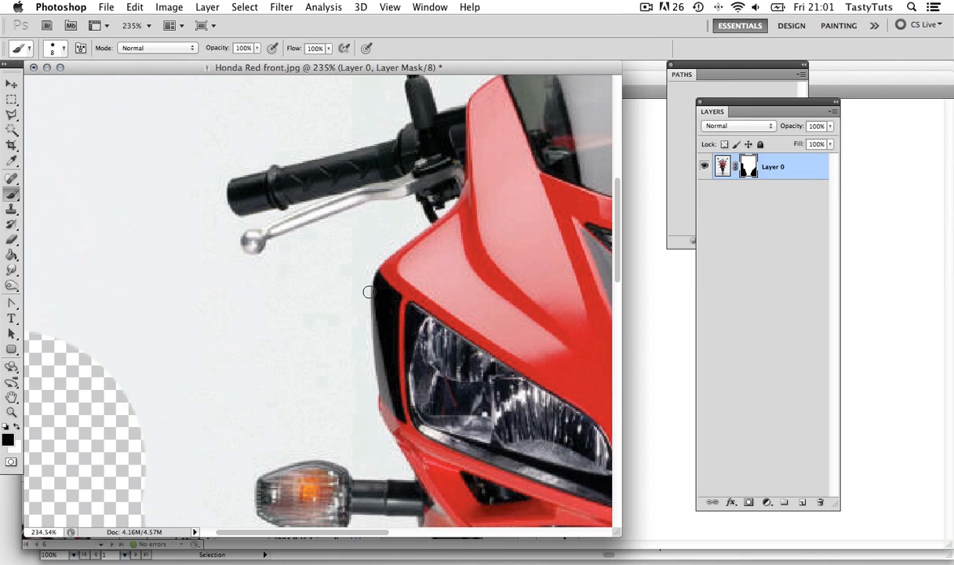
key(bracketright)
key(bracketright)
key(bracketright)
mouse_move(355, 286)
mouse_down()
mouse_move(359, 426)
mouse_move(381, 451)
mouse_move(377, 463)
mouse_move(285, 443)
mouse_up()
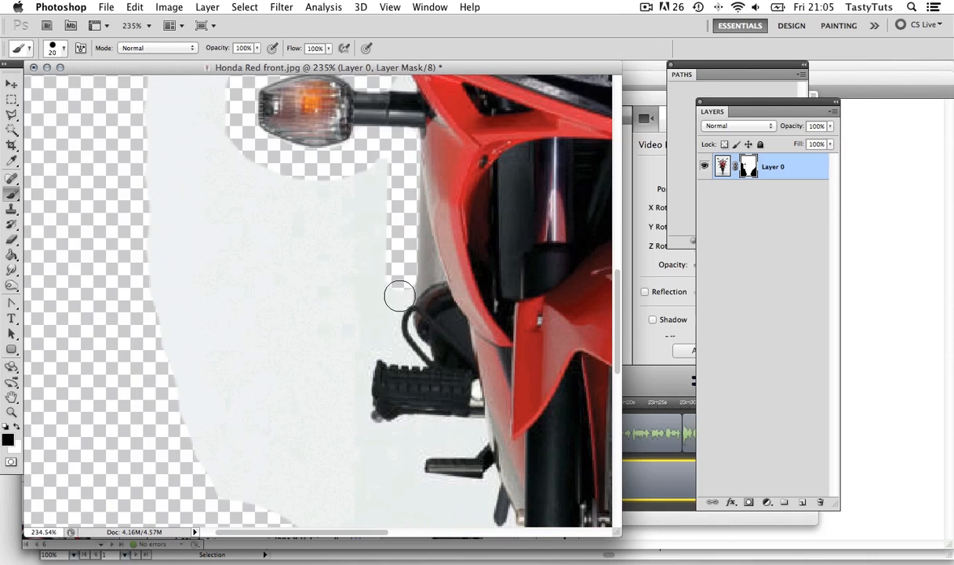
Step: Mask out the background closely along the front wheel, the bike's right side and both mirrors
scroll(398, 292, down, 10)
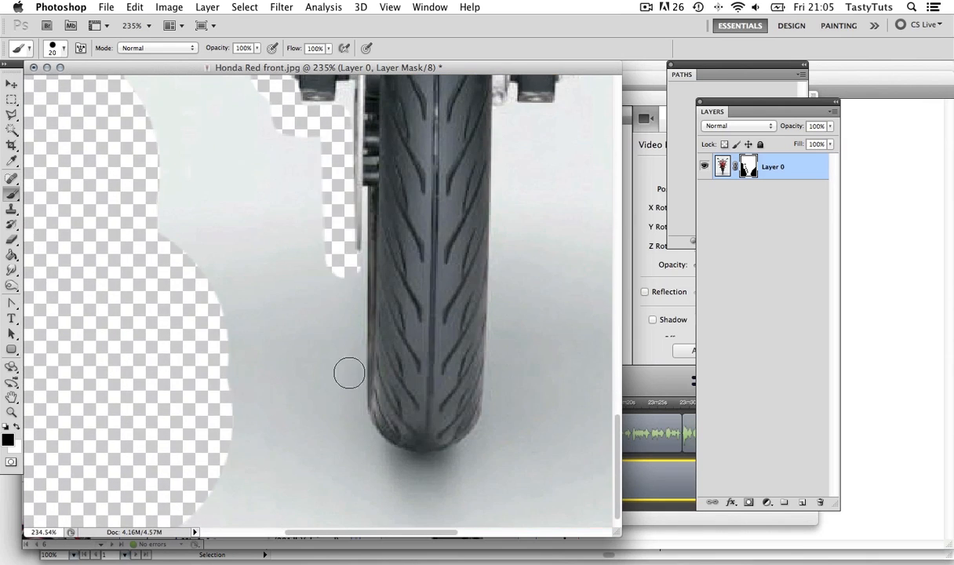
scroll(346, 361, up, 3)
scroll(345, 361, right, 6)
scroll(342, 351, up, 10)
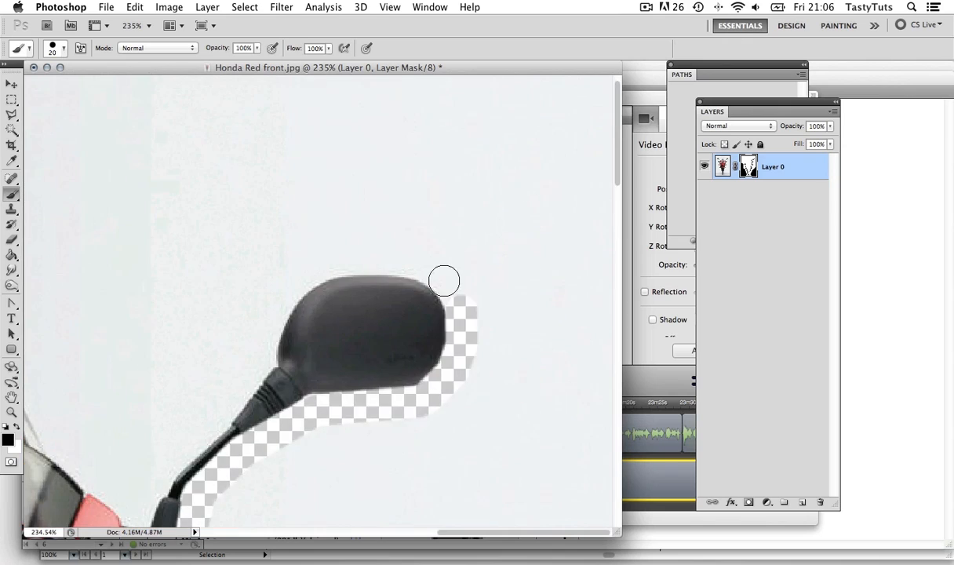
scroll(362, 245, left, 10)
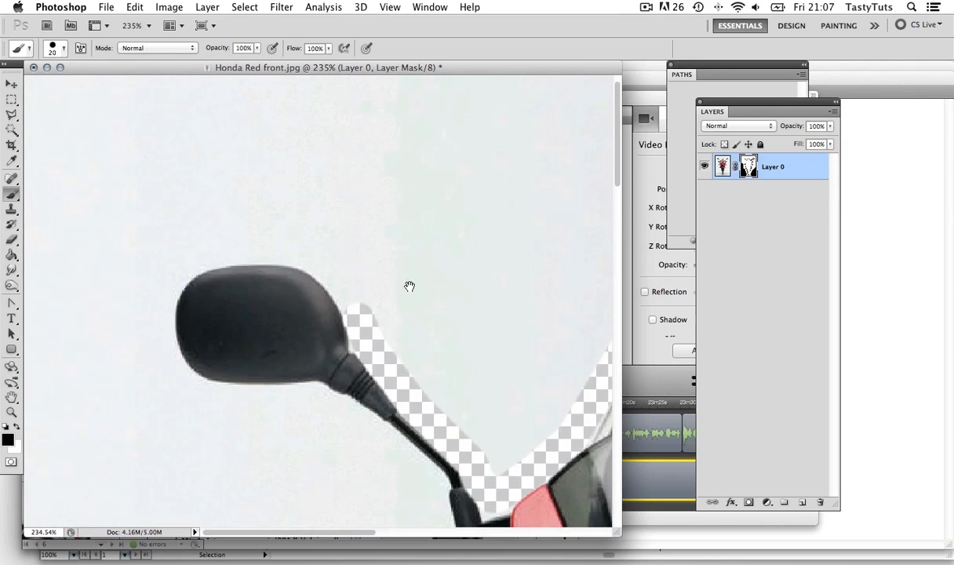
drag(391, 278, 236, 383)
drag(439, 394, 330, 394)
drag(470, 251, 428, 354)
Step: Mask out all the remaining background around the bike, using larger and smaller brush sizes as needed
scroll(428, 354, down, 5)
mouse_move(330, 471)
mouse_down()
mouse_move(247, 411)
mouse_move(526, 170)
mouse_move(296, 529)
mouse_up()
key(bracketright)
key(bracketright)
key(bracketright)
scroll(295, 471, up, 5)
key(bracketleft)
key(bracketleft)
key(bracketleft)
key(bracketleft)
key(bracketleft)
mouse_move(197, 259)
mouse_down()
mouse_move(207, 464)
mouse_move(208, 139)
mouse_move(243, 181)
mouse_up()
alt+super+click(367, 289)
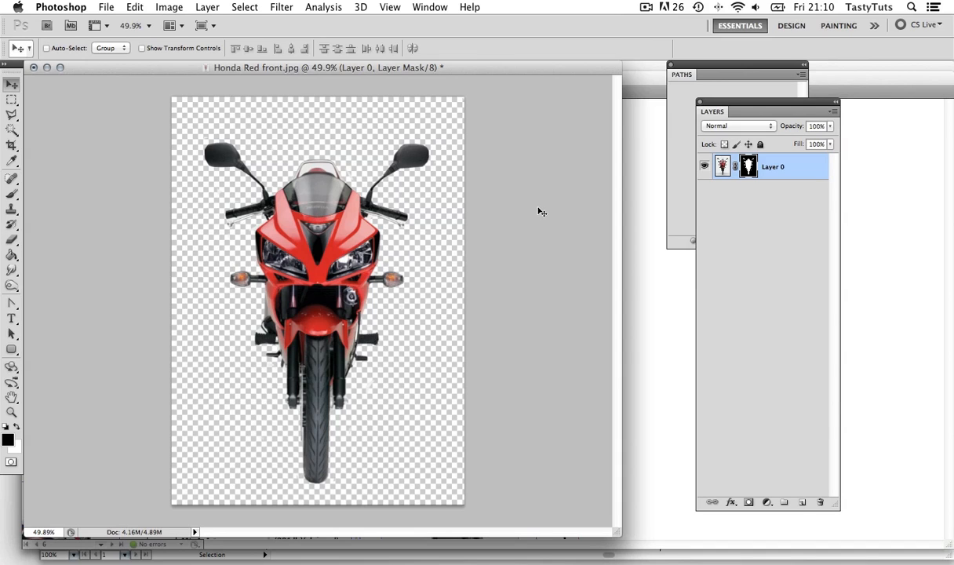
Step: Save the cut-out as Honda Red front.psd in the PSD folder of 02 - Assets with Maximize Compatibility, and close it
key(super+shift+s)
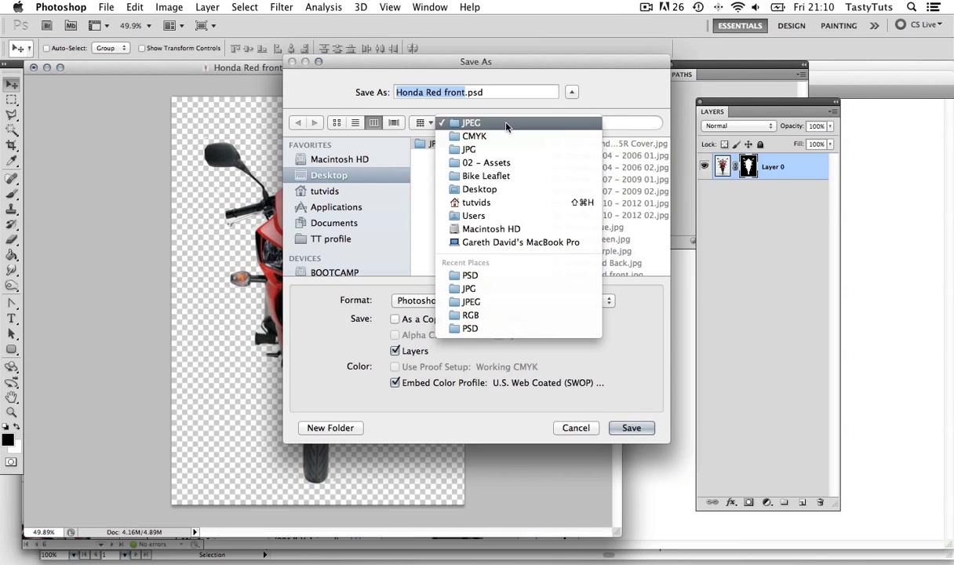
click(508, 165)
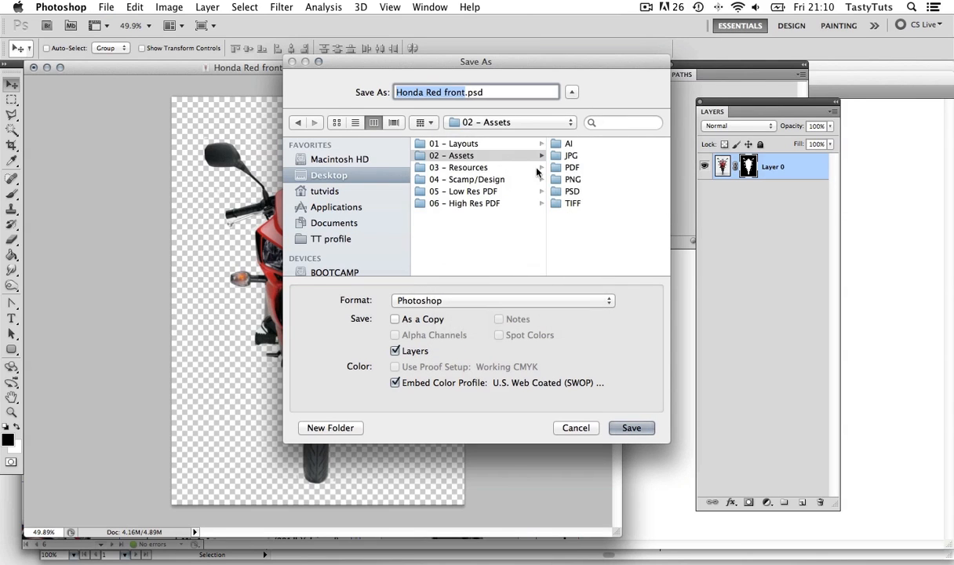
click(549, 188)
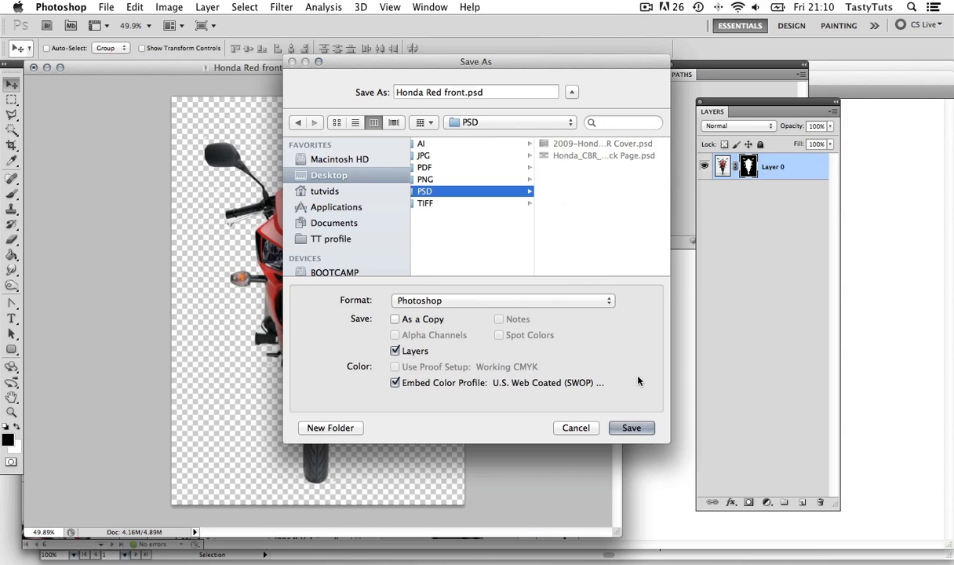
click(632, 429)
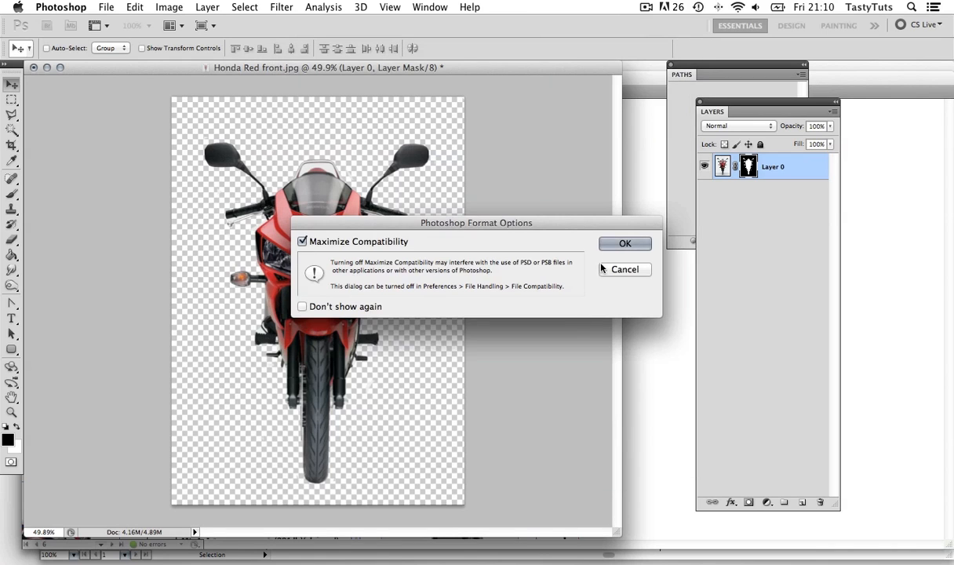
click(616, 244)
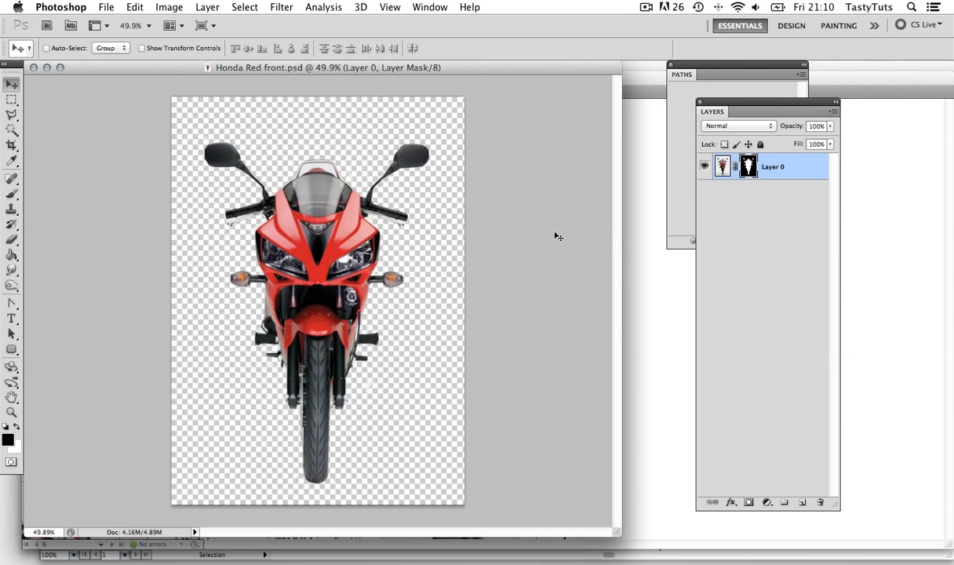
key(super+w)
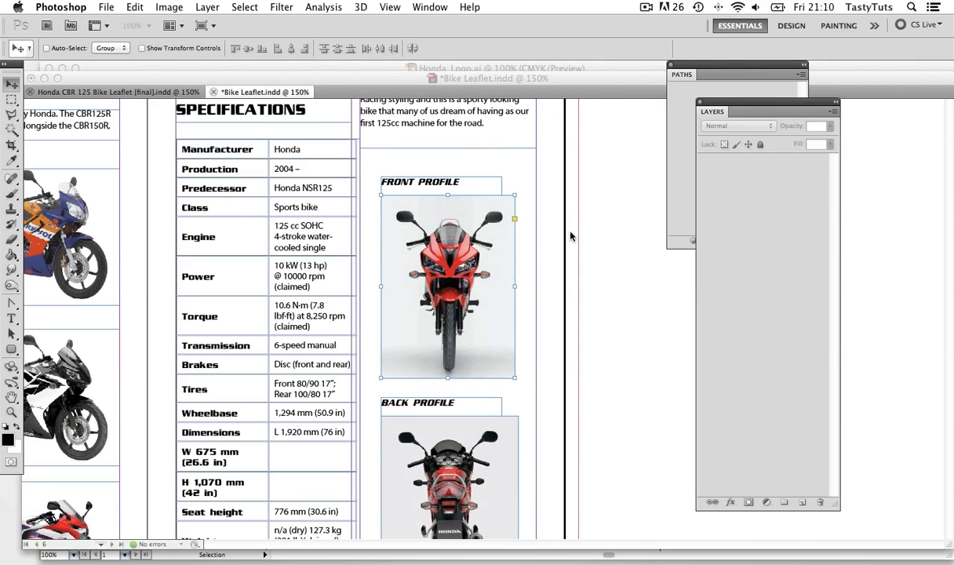
Step: Switch to InDesign, replace the front profile photo with Honda Front.psd from the PSD folder, and nudge it up slightly within its frame
click(541, 218)
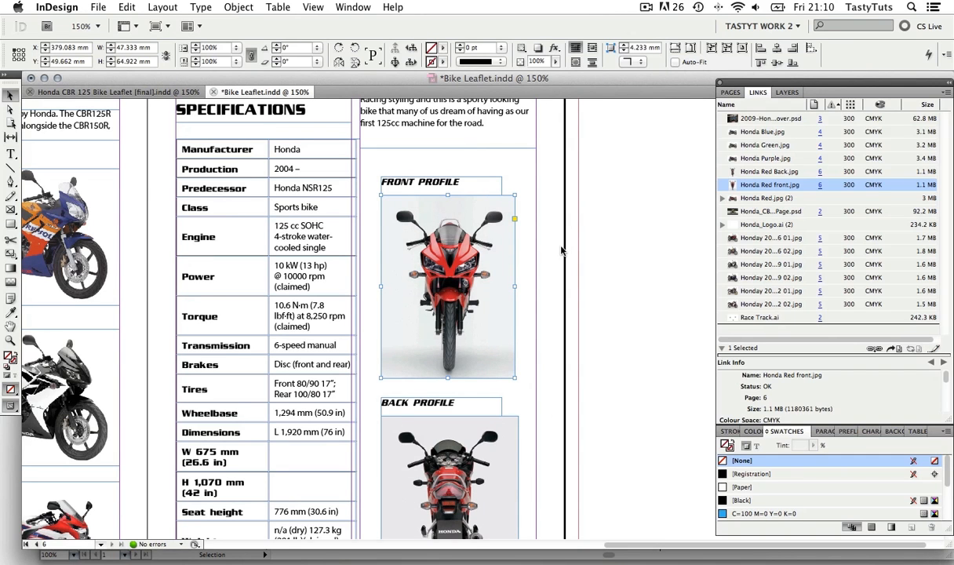
click(562, 250)
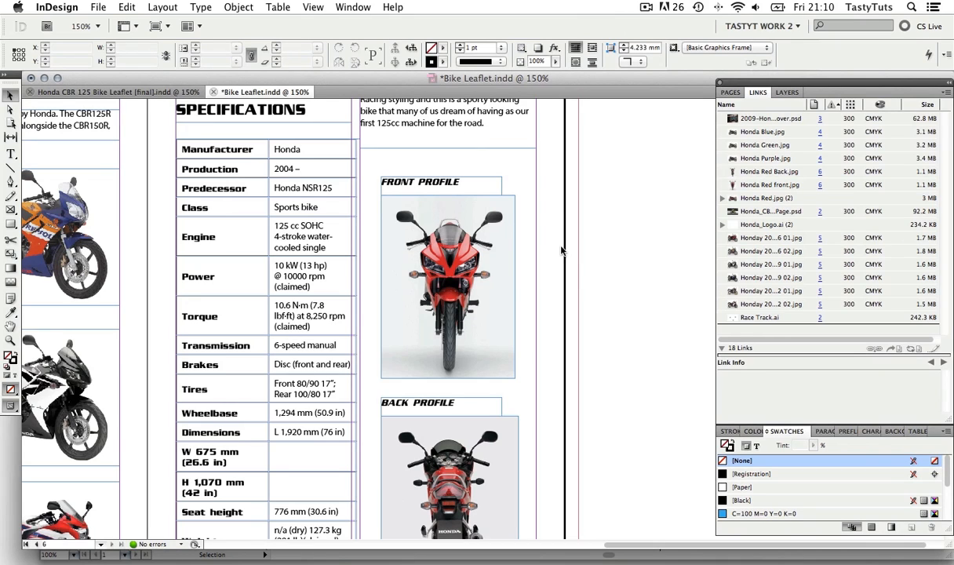
key(a)
click(477, 249)
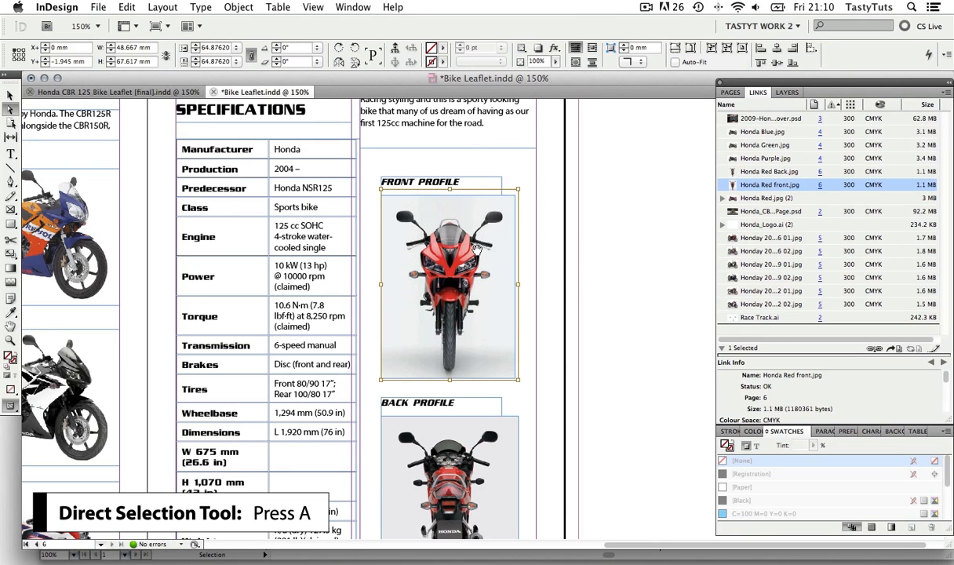
key(super+d)
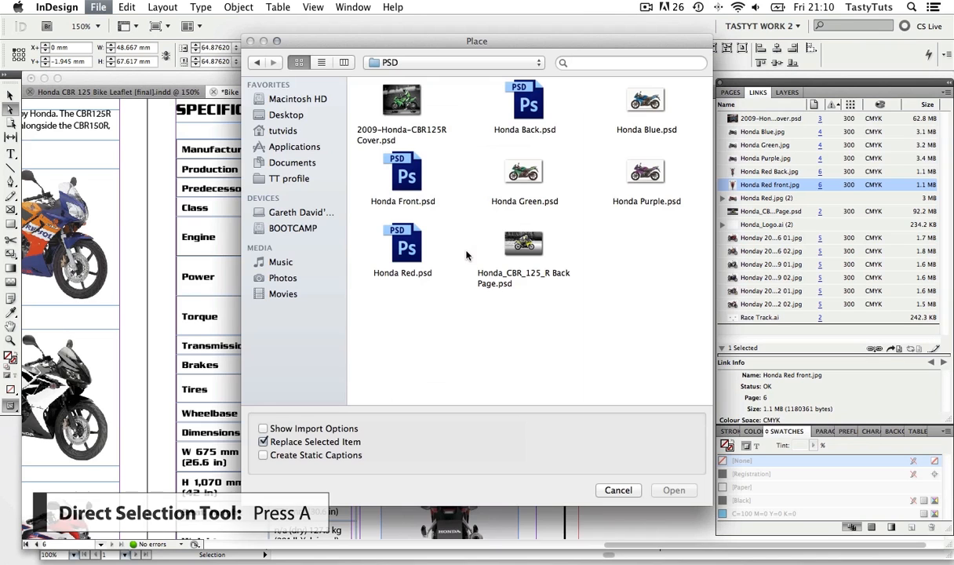
click(404, 174)
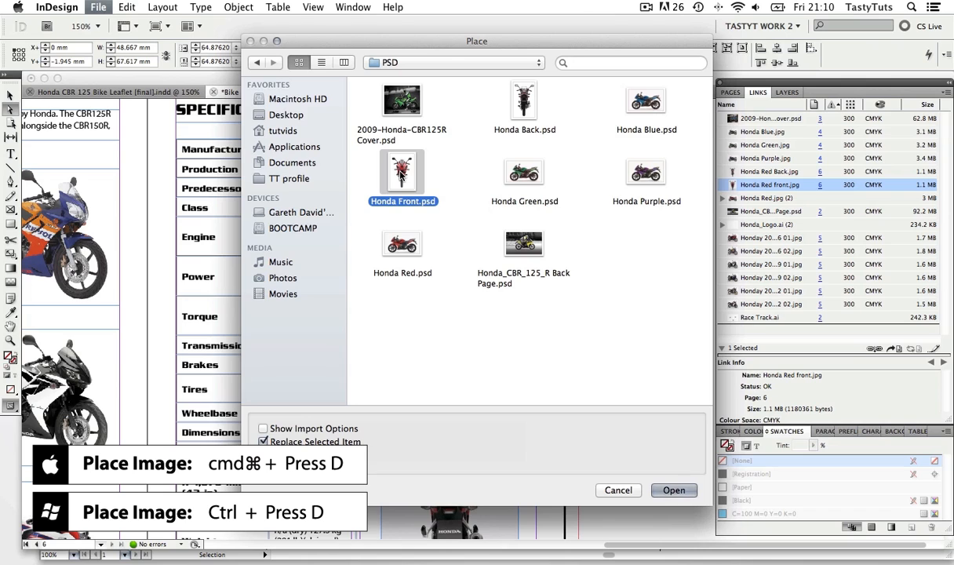
double_click(401, 174)
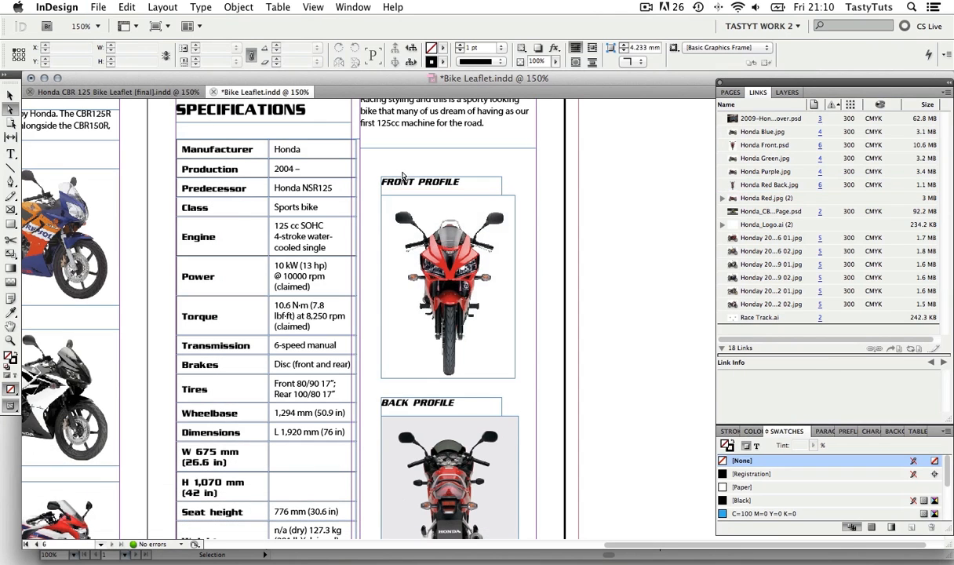
click(507, 238)
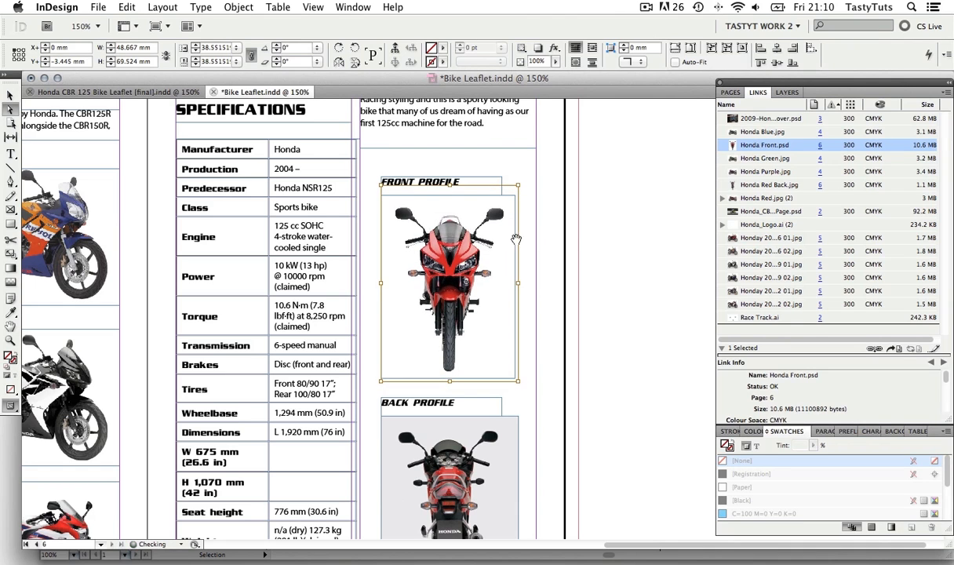
click(568, 229)
Step: Examine the front and back profile cut-outs and the overall layout of both leaflet spreads
drag(582, 332, 581, 182)
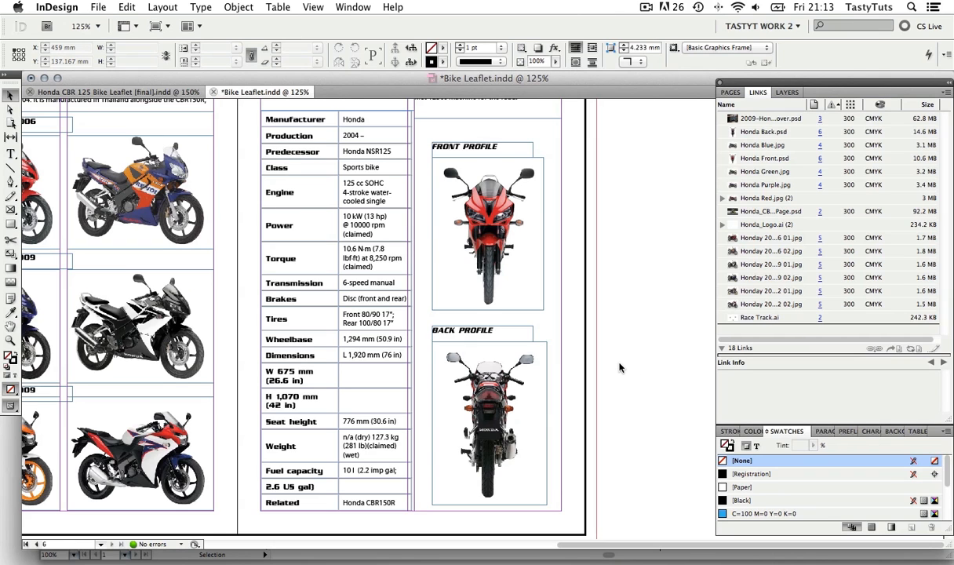
key(z)
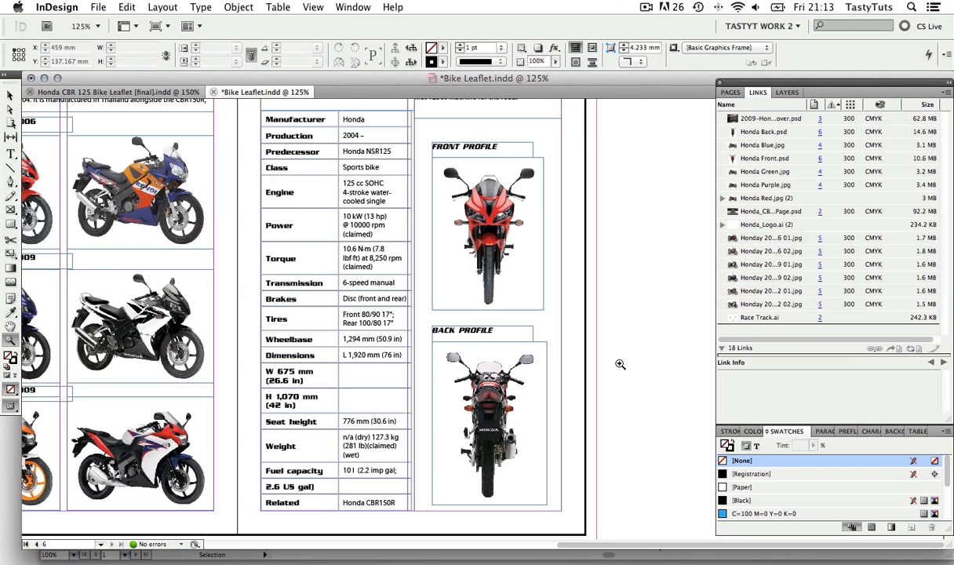
alt+click(373, 275)
alt+click(373, 277)
alt+click(374, 277)
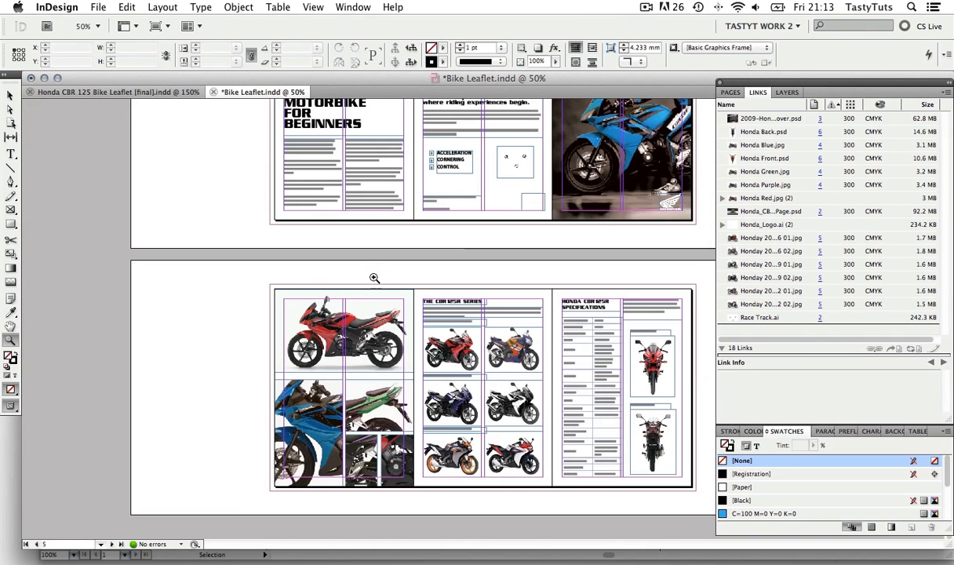
drag(480, 234, 472, 296)
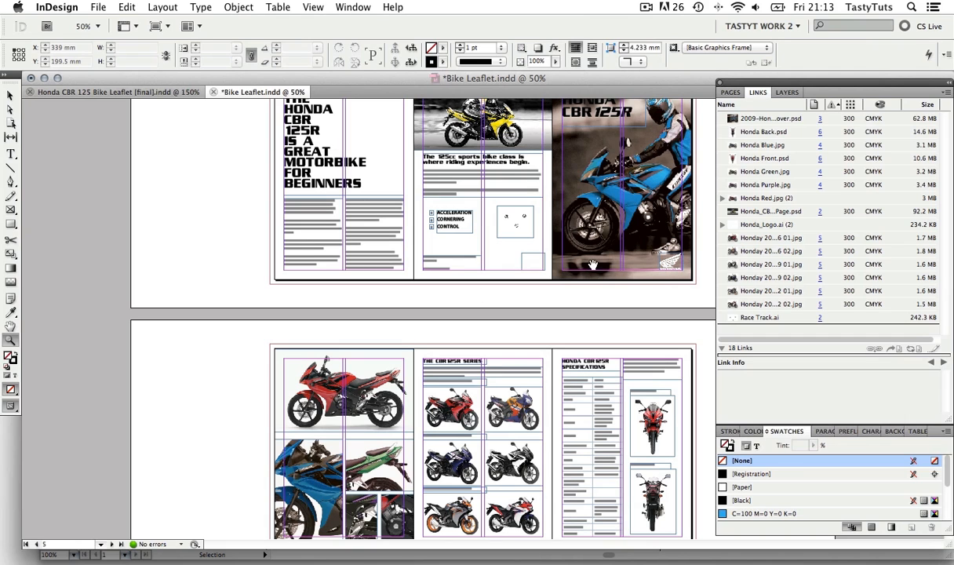
drag(594, 267, 594, 309)
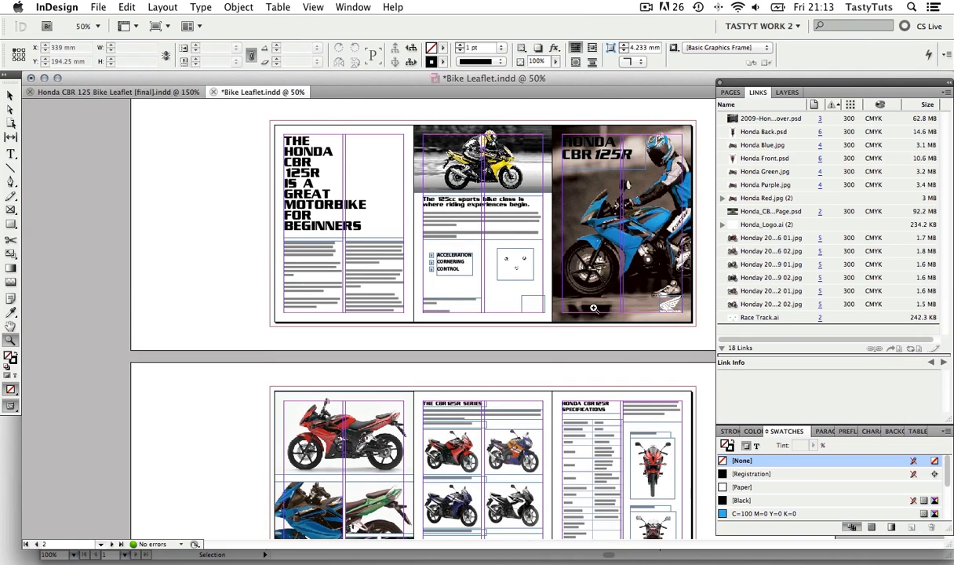
key(v)
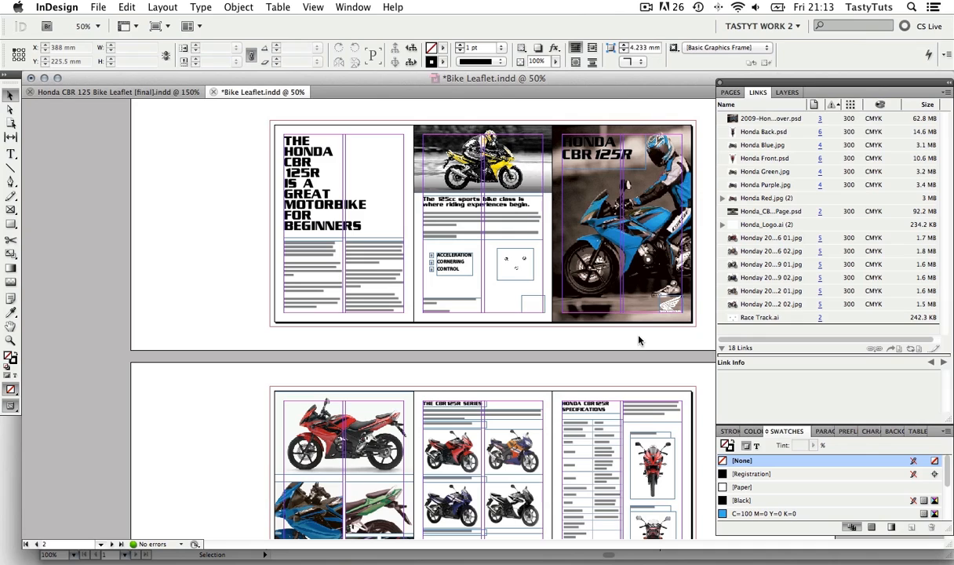